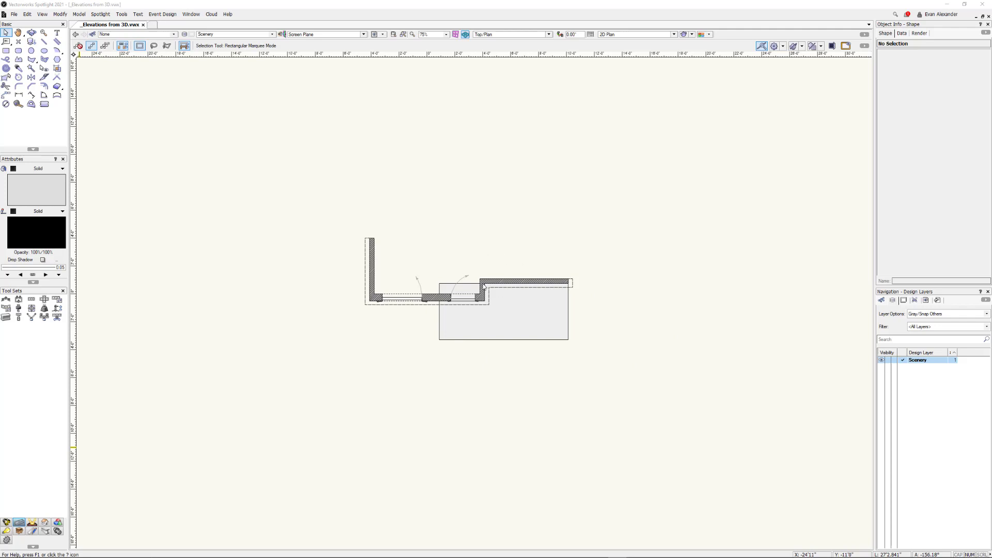
# Examine the set model in a shaded left isometric view from slightly different angles, and return to Top/Plan view.
pyautogui.press('KP_1')
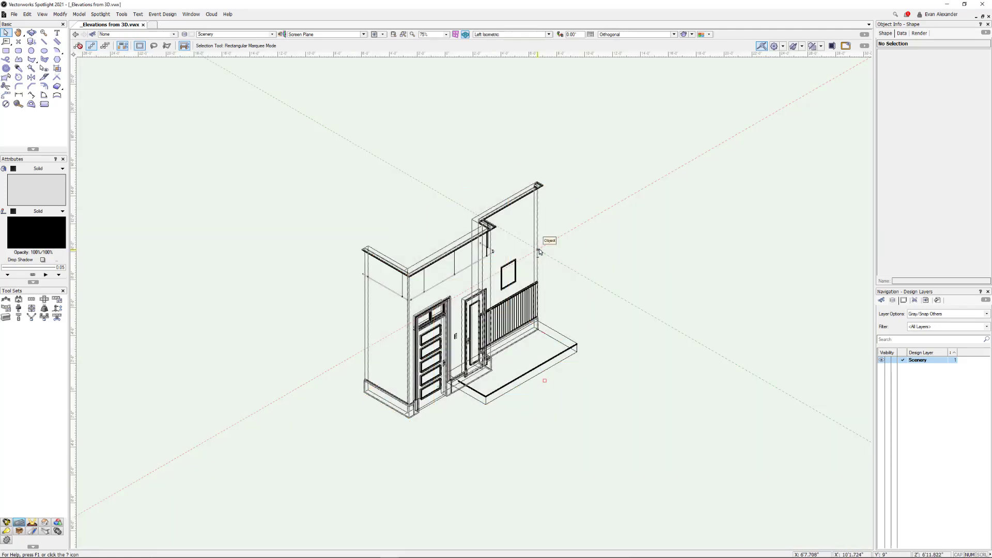
pyautogui.hotkey('ctrl', 'shift', 'g')
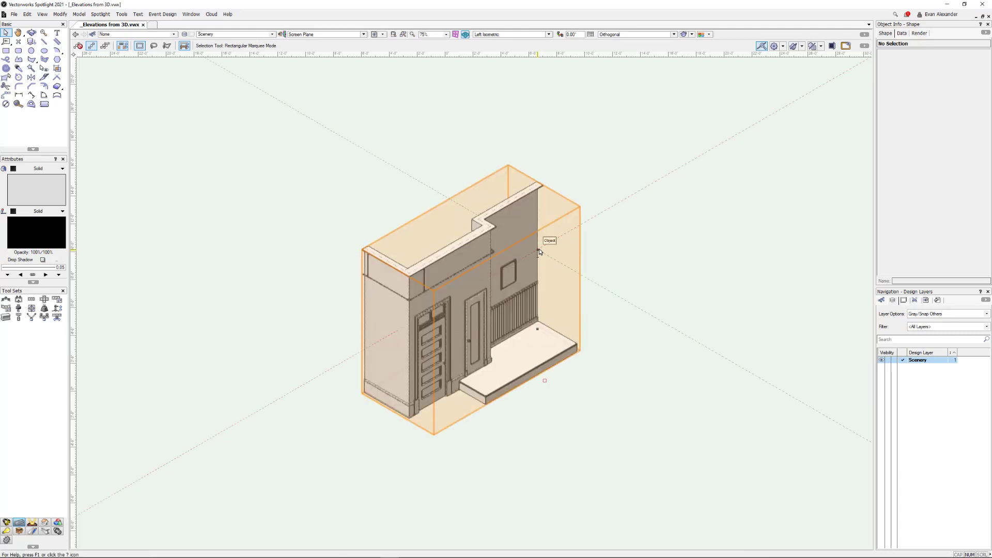
pyautogui.scroll(2, 495, 324)
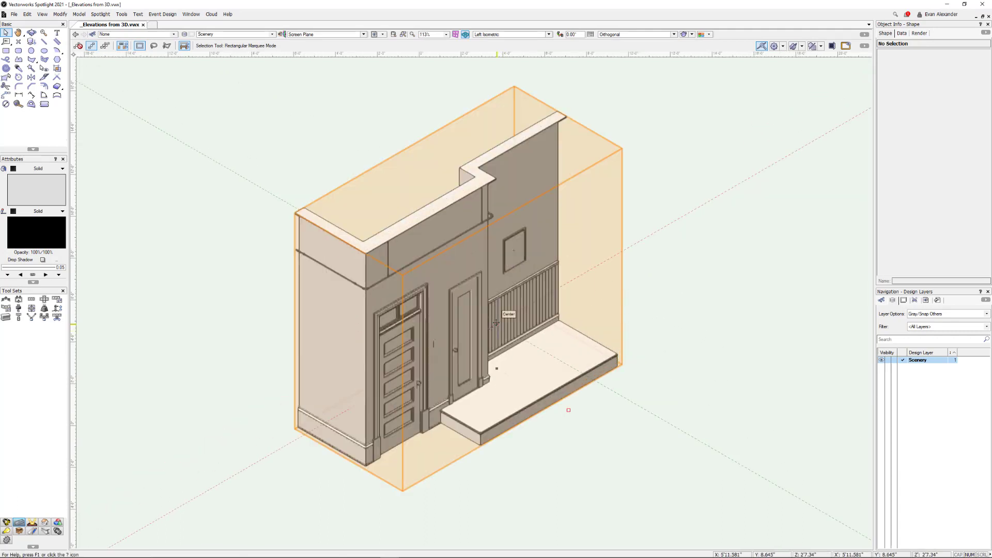
pyautogui.keyDown('shift'); pyautogui.moveTo(496, 323); pyautogui.dragTo(495, 278, button='middle'); pyautogui.keyUp('shift')
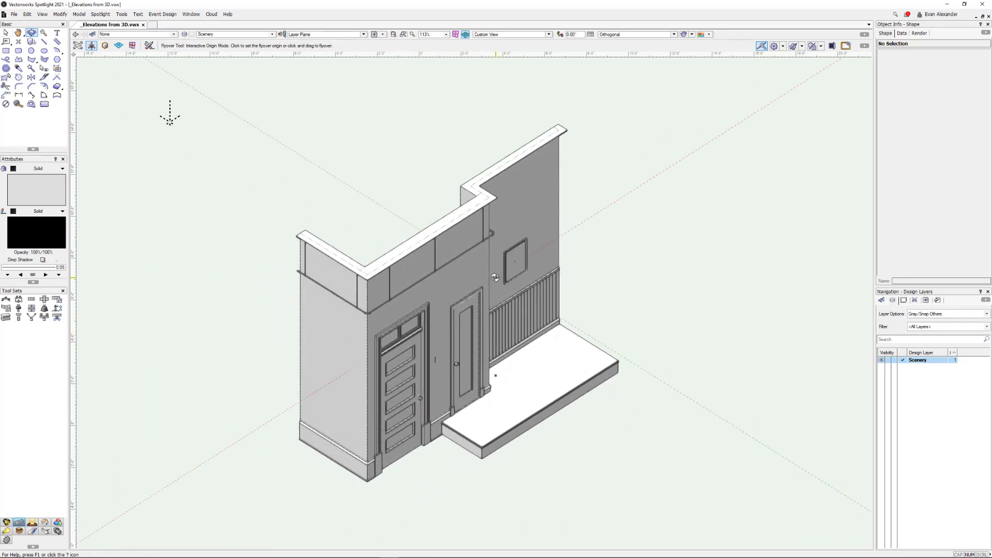
pyautogui.moveTo(498, 375)
pyautogui.mouseDown()
pyautogui.moveTo(461, 385)
pyautogui.moveTo(508, 383)
pyautogui.mouseUp()
pyautogui.press('F5')
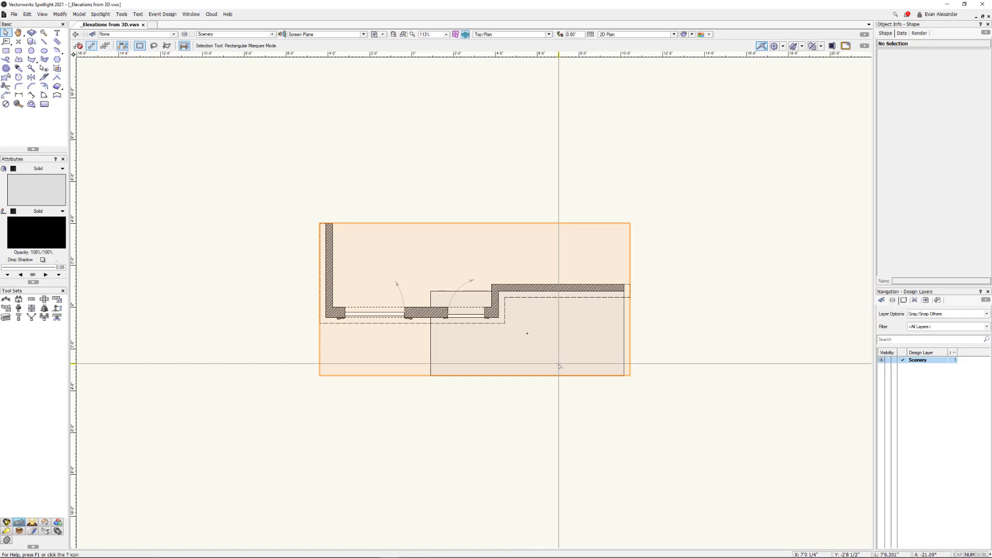
pyautogui.moveTo(559, 365)
pyautogui.moveTo(670, 311); pyautogui.dragTo(623, 354, button='middle')
pyautogui.scroll(-2, 623, 353)
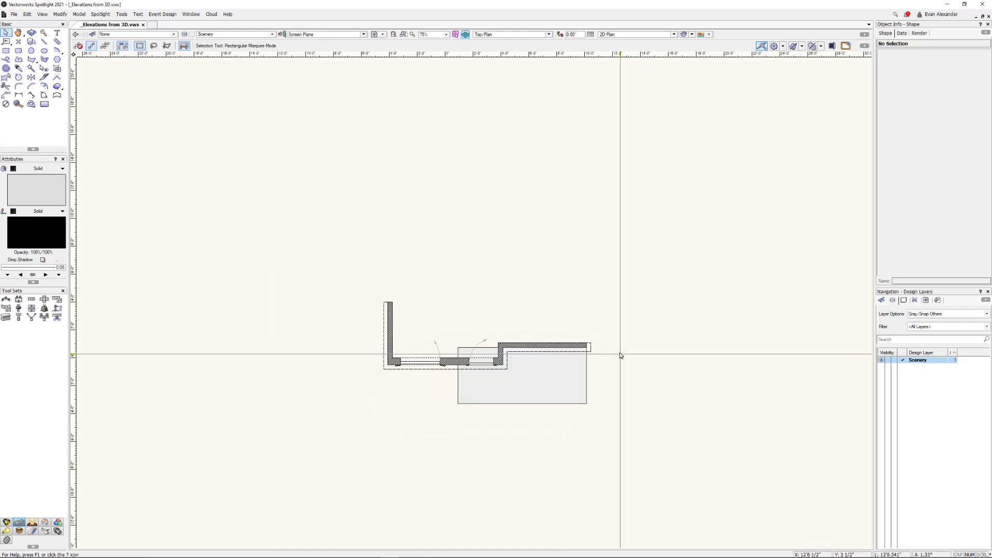
# Select the set symbol, orbit around it from a left isometric view, and return to Top/Plan view.
pyautogui.click(513, 353)
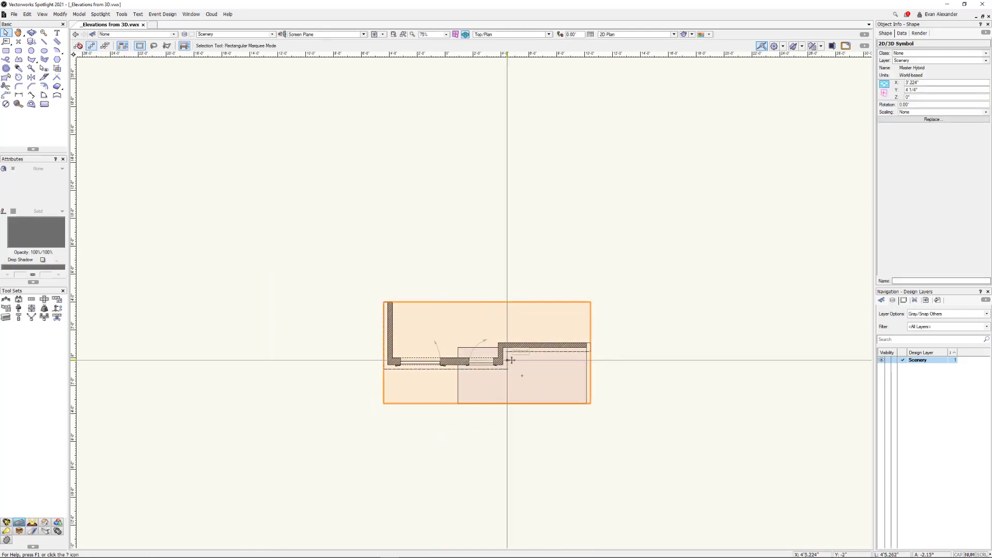
pyautogui.press('1')
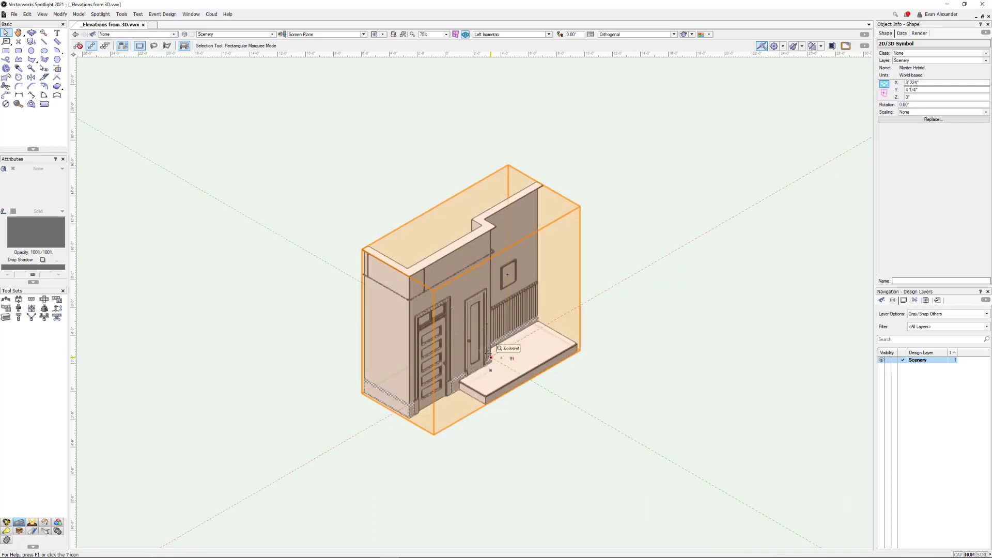
pyautogui.keyDown('ctrl'); pyautogui.moveTo(486, 339); pyautogui.dragTo(408, 239, button='middle'); pyautogui.keyUp('ctrl')
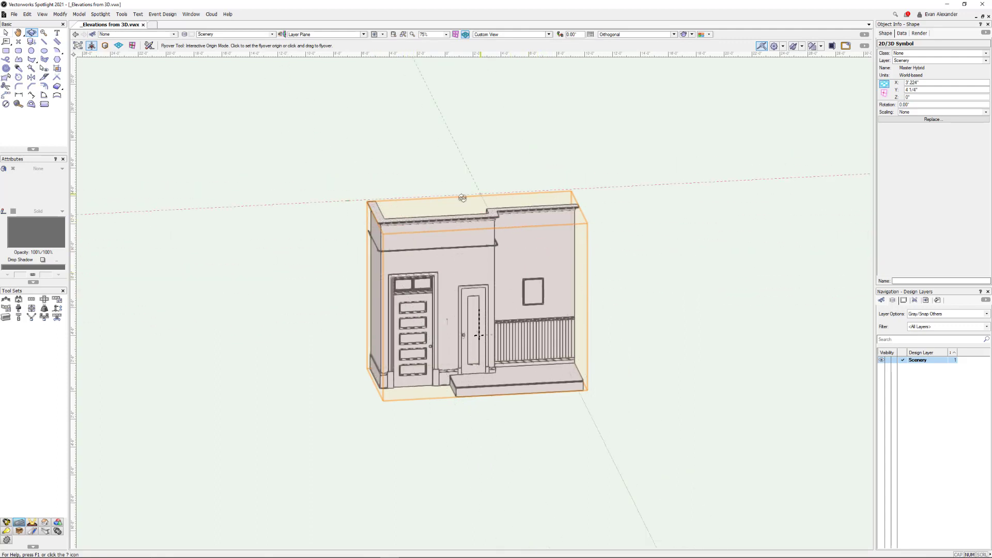
pyautogui.moveTo(444, 343); pyautogui.dragTo(271, 373)
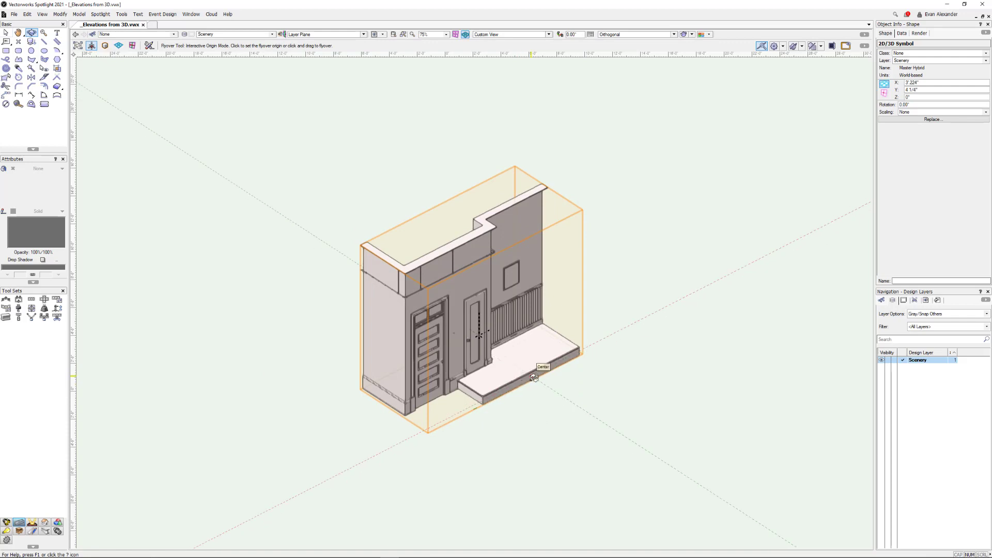
pyautogui.press('F5')
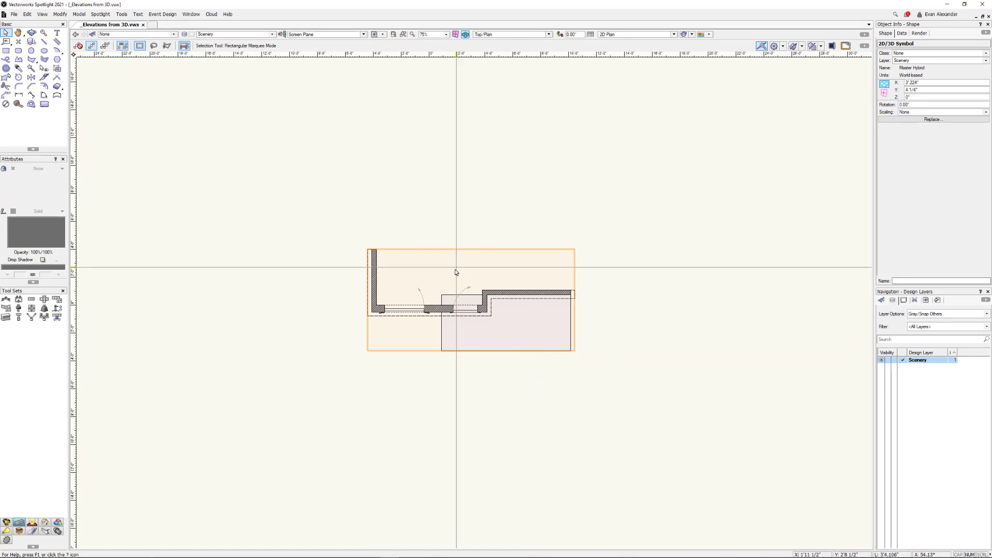
# Compare the symbol's 2D plan representation with its 3D geometry in left isometric view, and deselect it.
pyautogui.scroll(2, 439, 309)
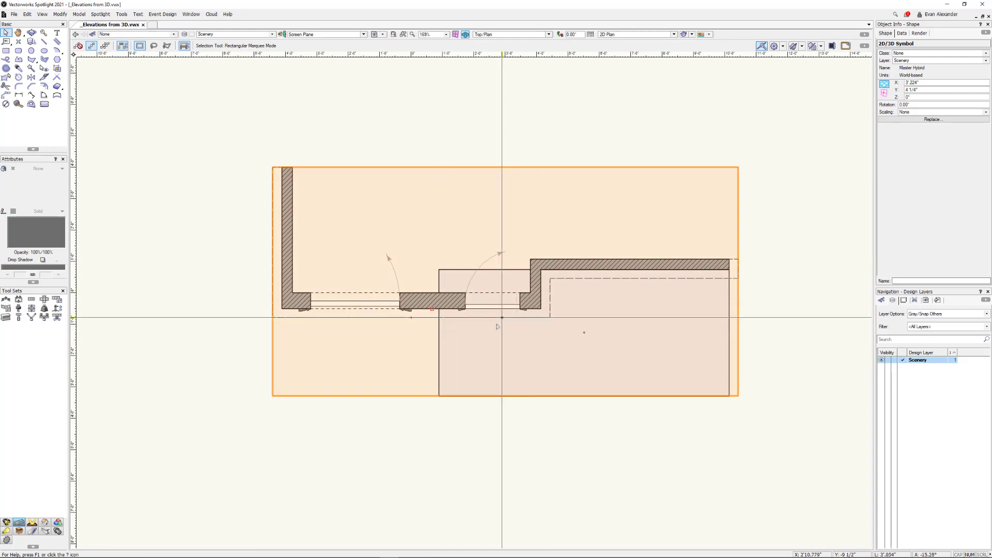
pyautogui.scroll(-1, 498, 326)
pyautogui.moveTo(498, 328); pyautogui.dragTo(454, 337, button='middle')
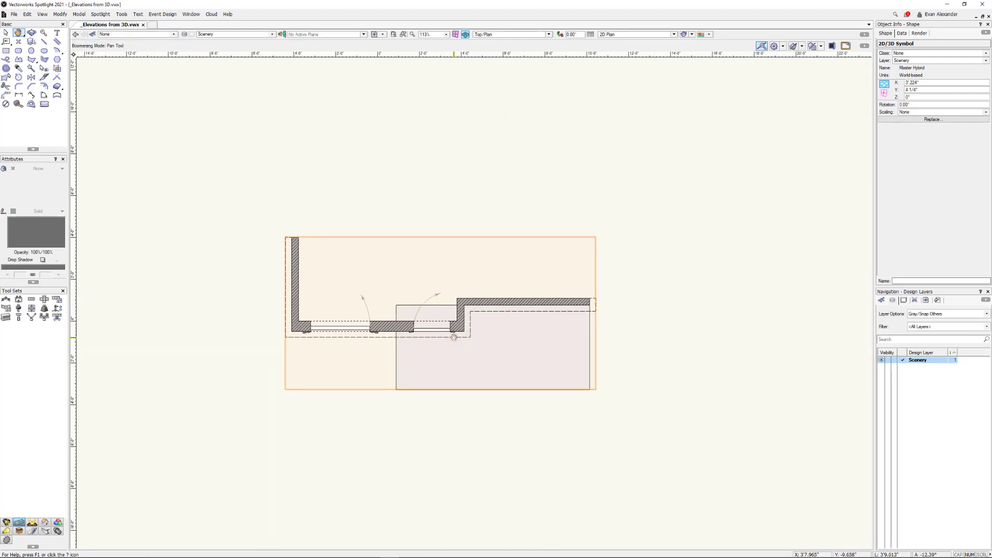
pyautogui.press('KP_1')
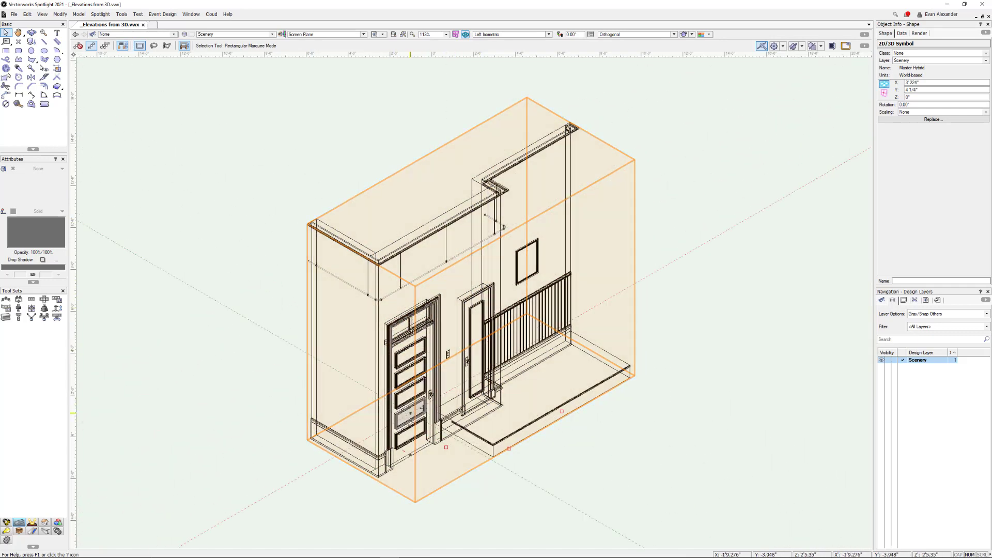
pyautogui.press('KP_0')
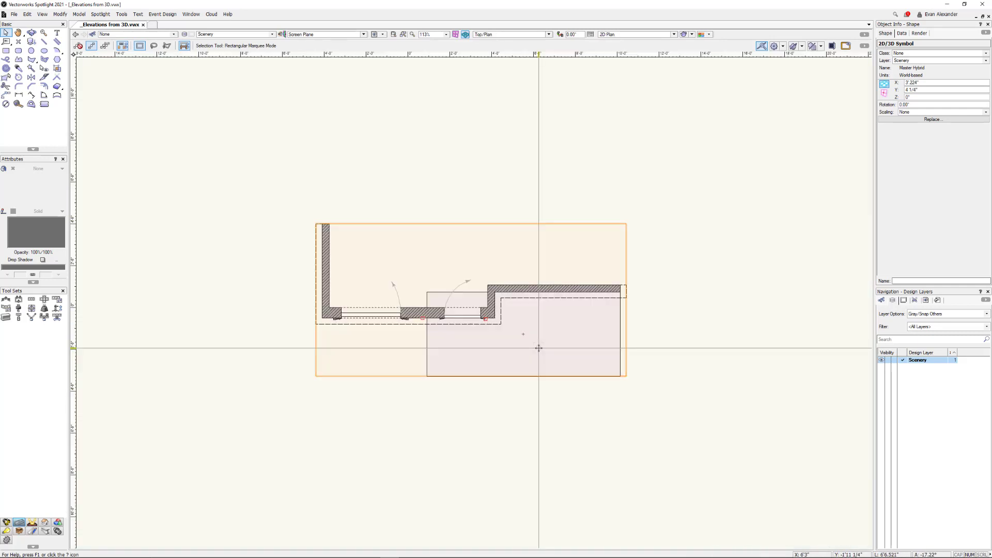
pyautogui.click(693, 295)
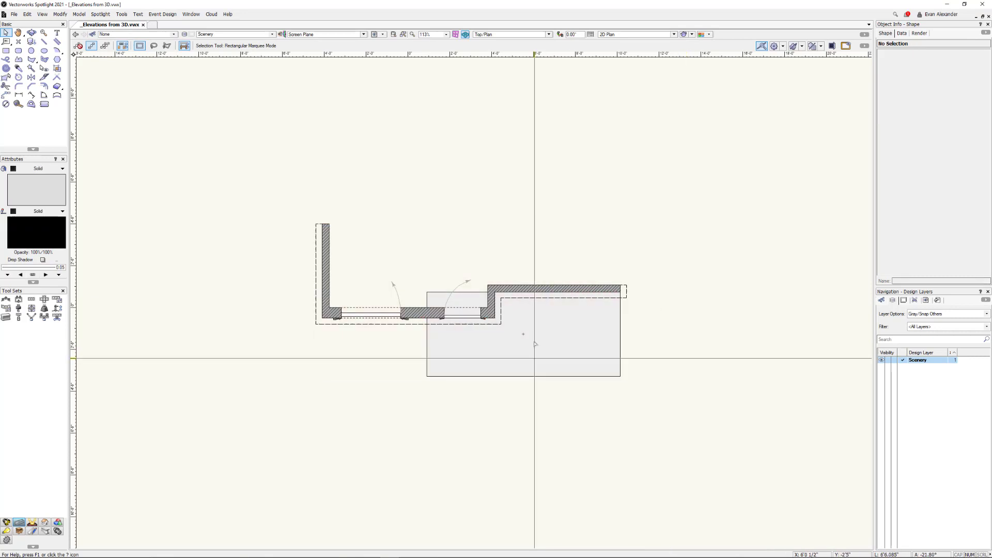
pyautogui.scroll(-3, 535, 344)
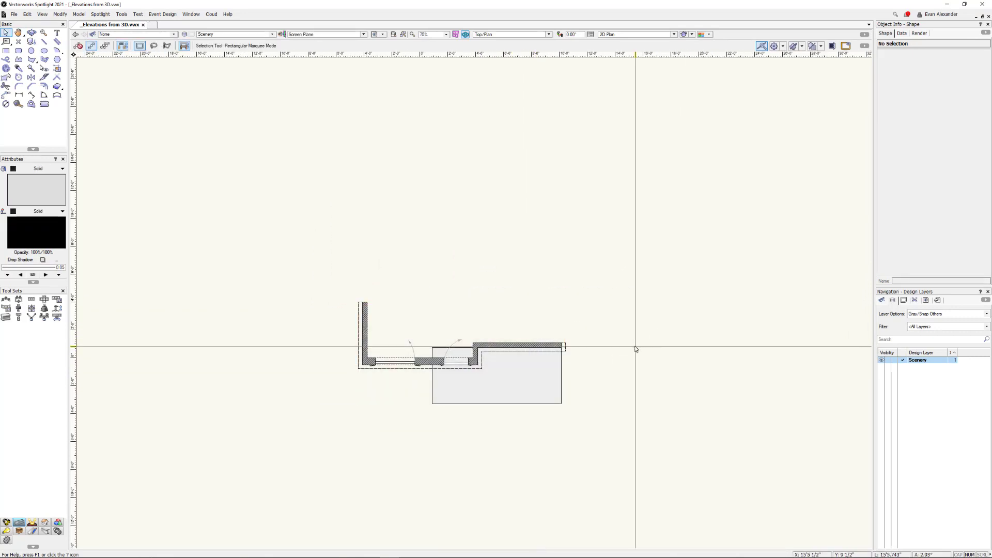
# Convert a copy of the set symbol to lines from the Front view using Hidden Line Rendering.
pyautogui.click(516, 361)
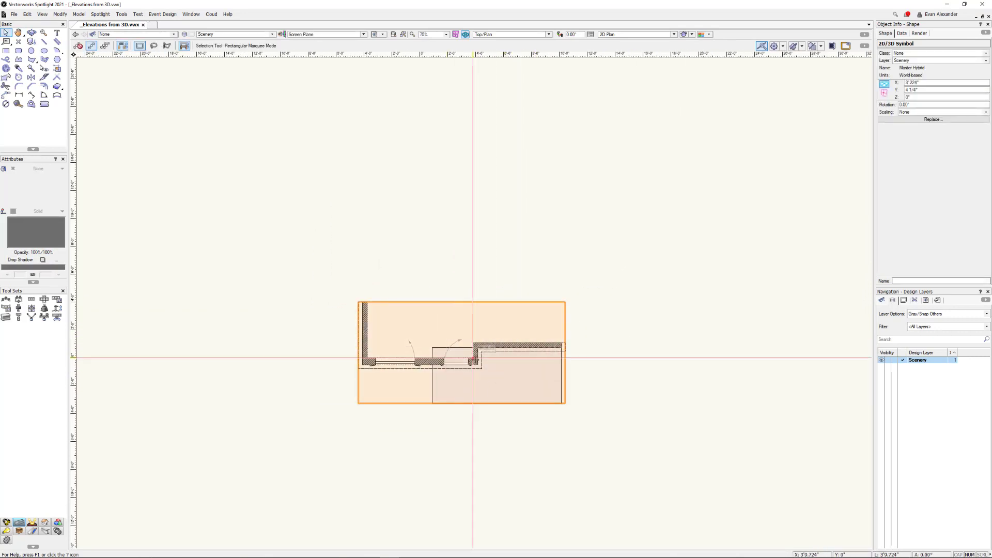
pyautogui.click(499, 34)
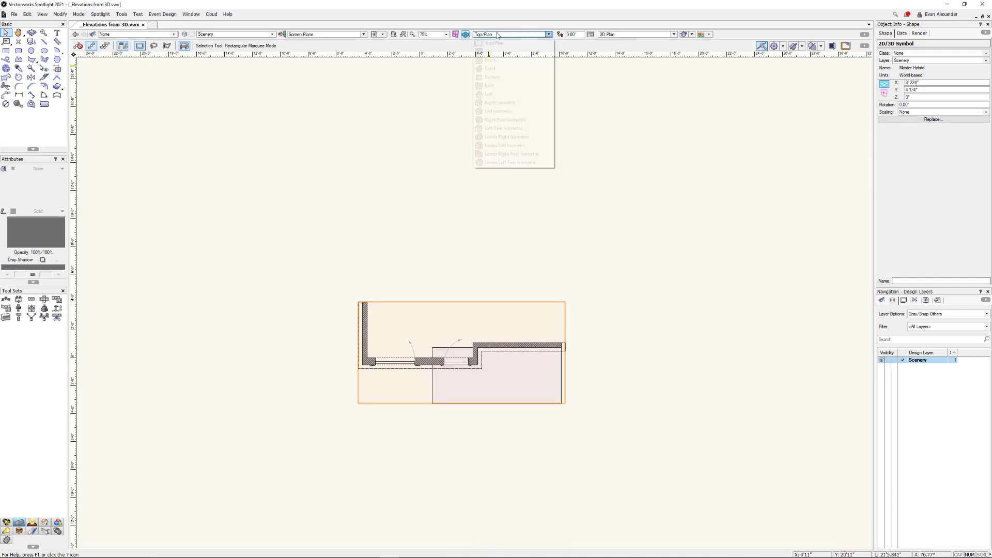
pyautogui.click(506, 61)
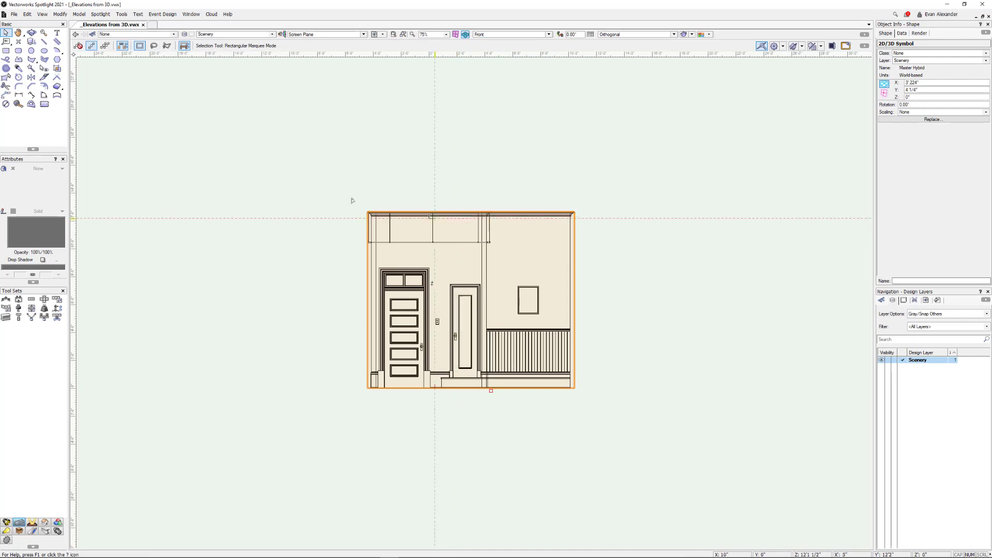
pyautogui.click(60, 15)
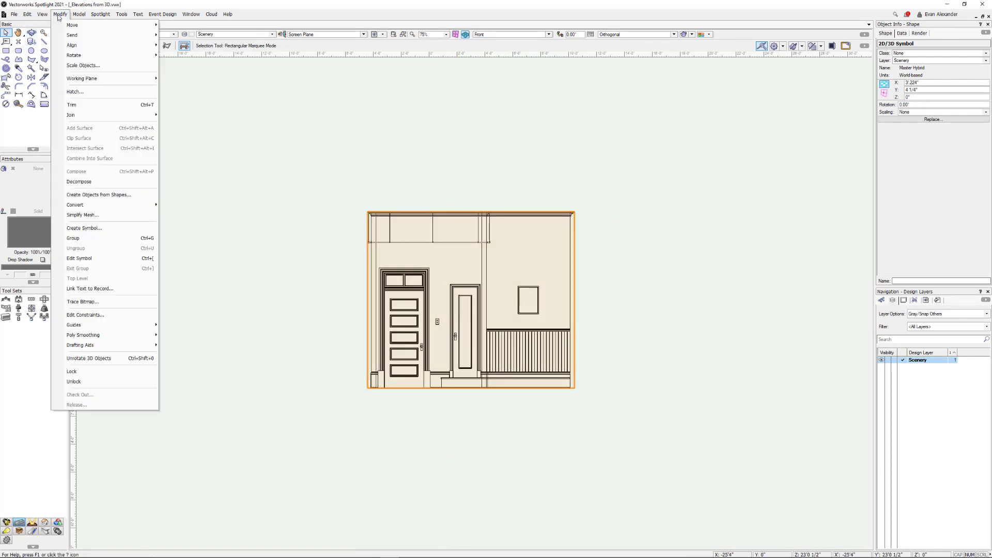
pyautogui.moveTo(98, 205)
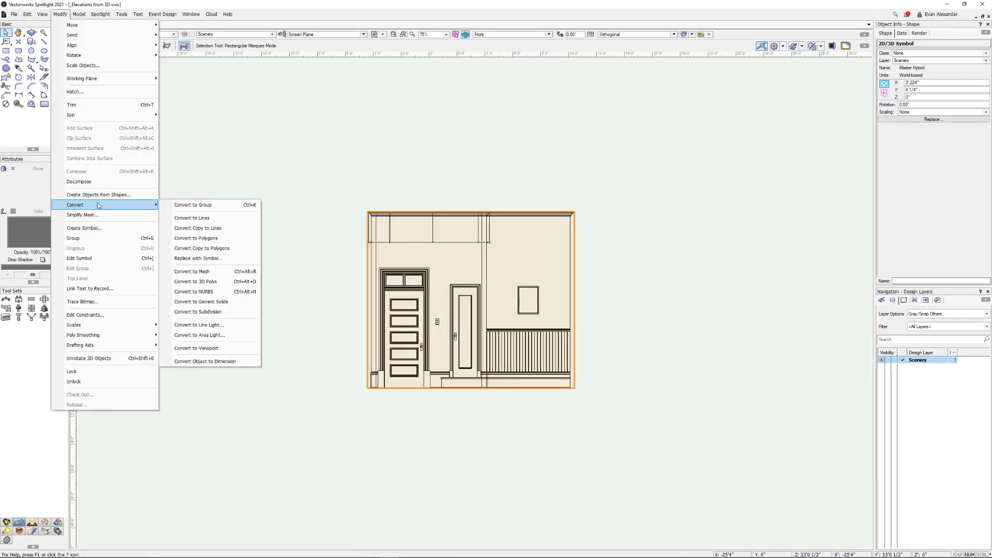
pyautogui.click(218, 232)
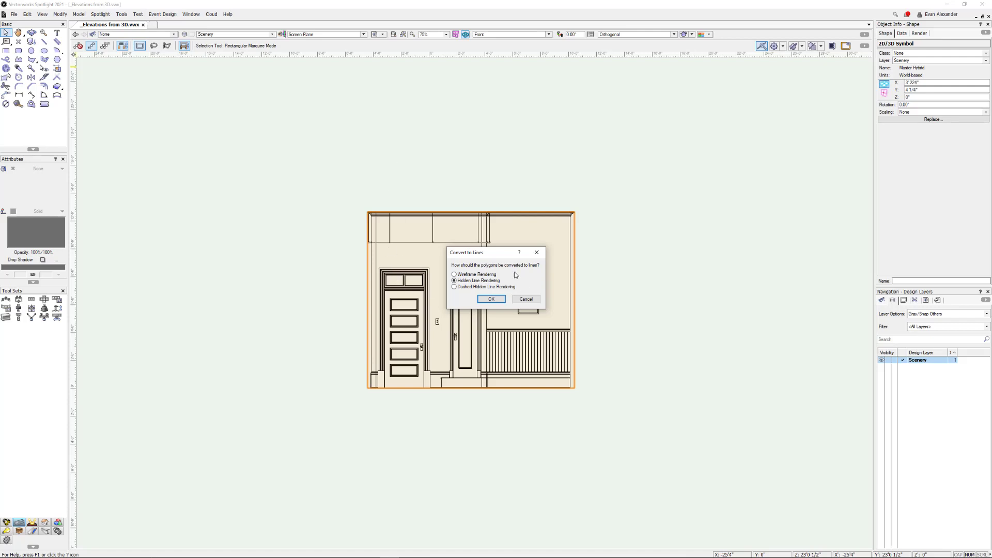
pyautogui.click(491, 299)
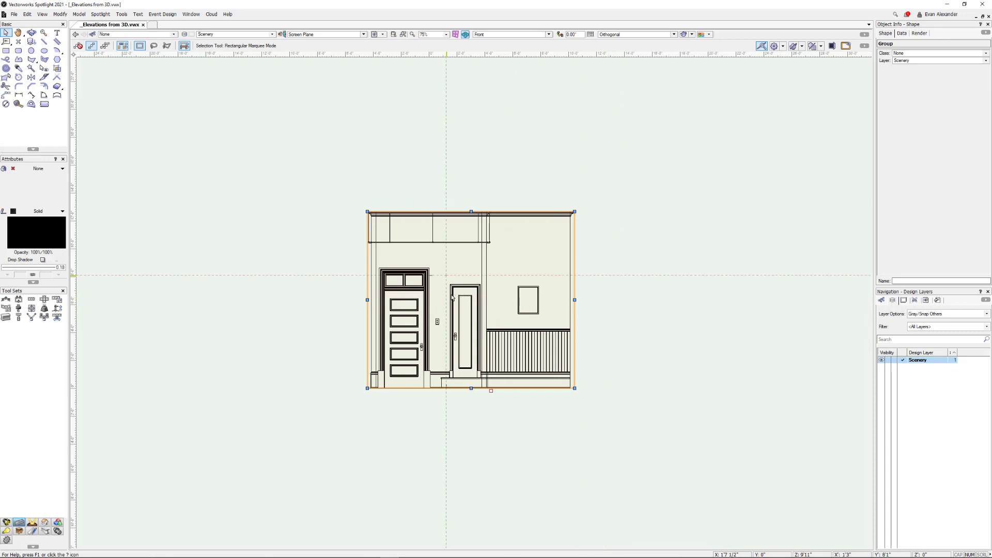
# In Top/Plan view, move the converted line elevation up about 7'11" so it sits clear above the plan.
pyautogui.click(505, 35)
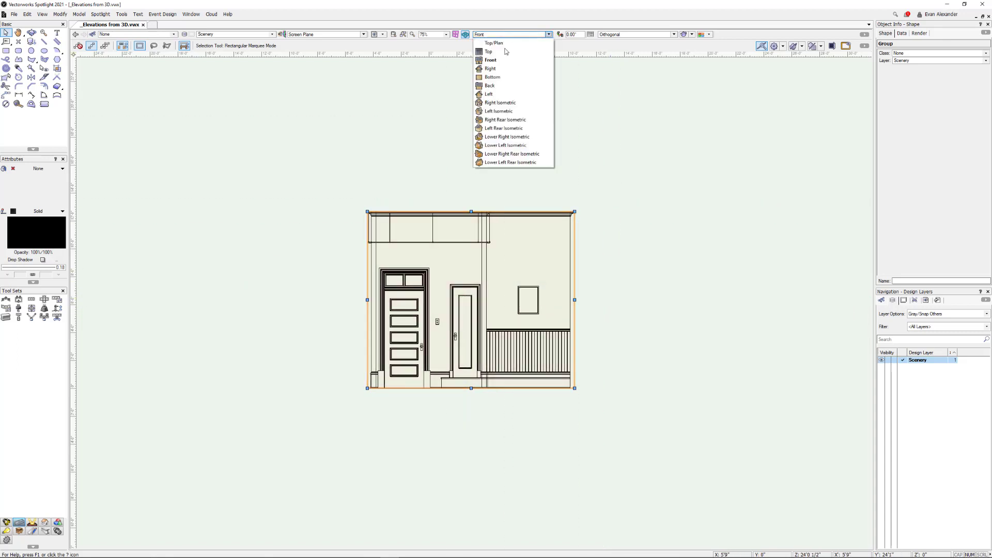
pyautogui.click(504, 43)
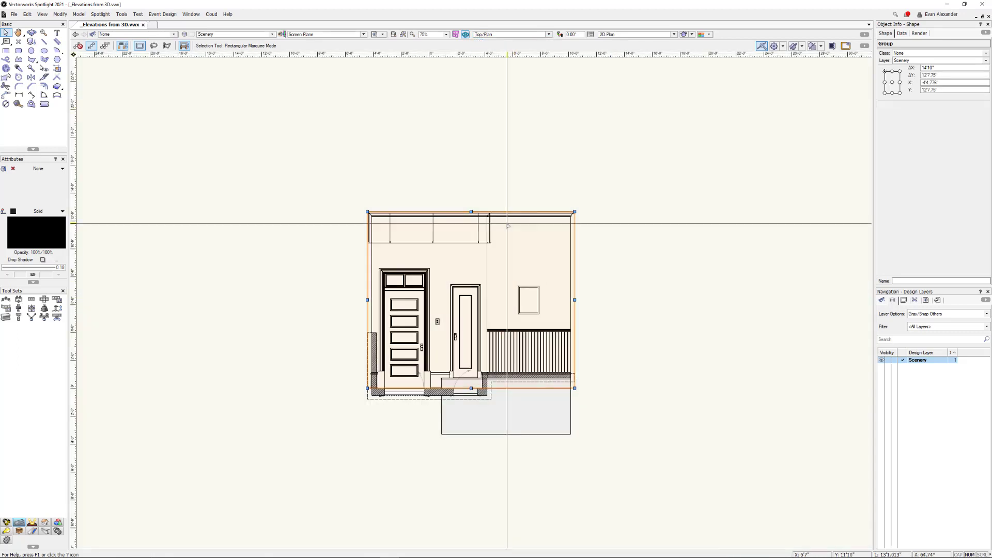
pyautogui.moveTo(507, 216); pyautogui.dragTo(506, 107)
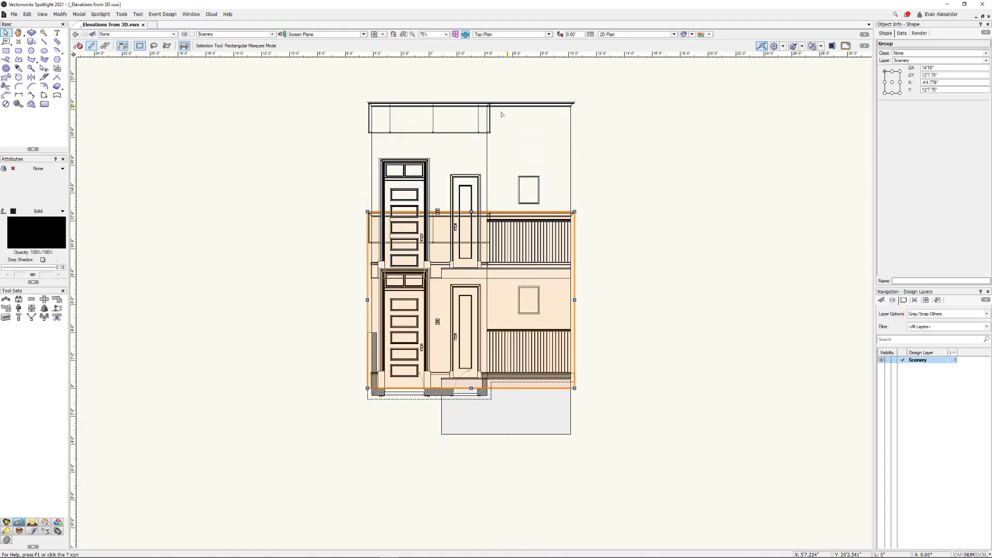
# Examine the linework of the doors, trim and wainscoting in the elevation up close and against the plan.
pyautogui.scroll(-2, 501, 114)
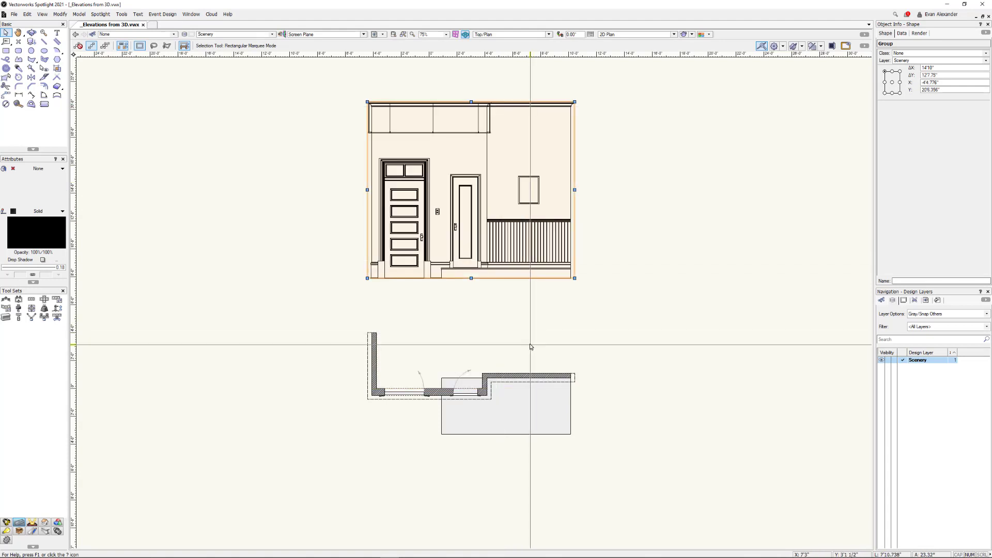
pyautogui.scroll(4, 494, 237)
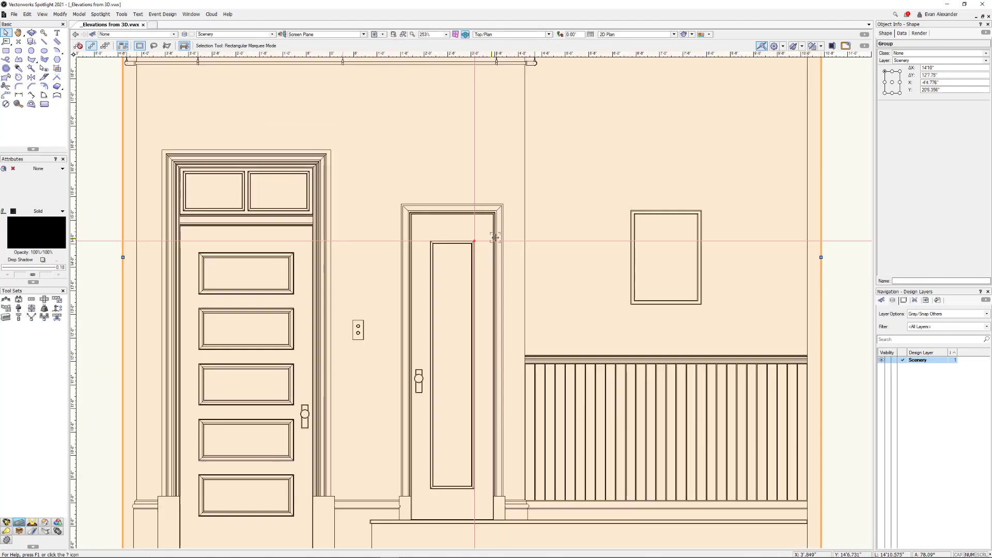
pyautogui.scroll(1, 331, 341)
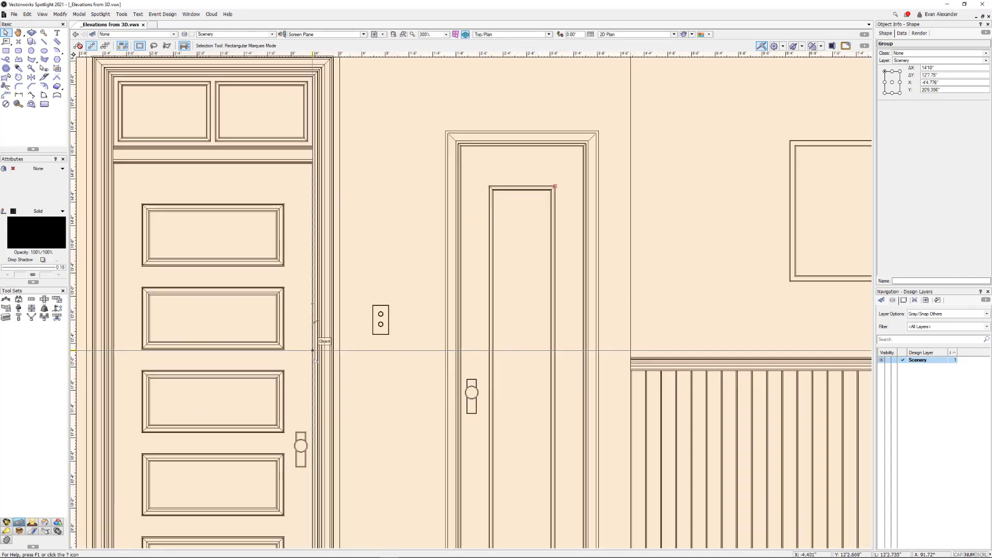
pyautogui.scroll(-2, 334, 340)
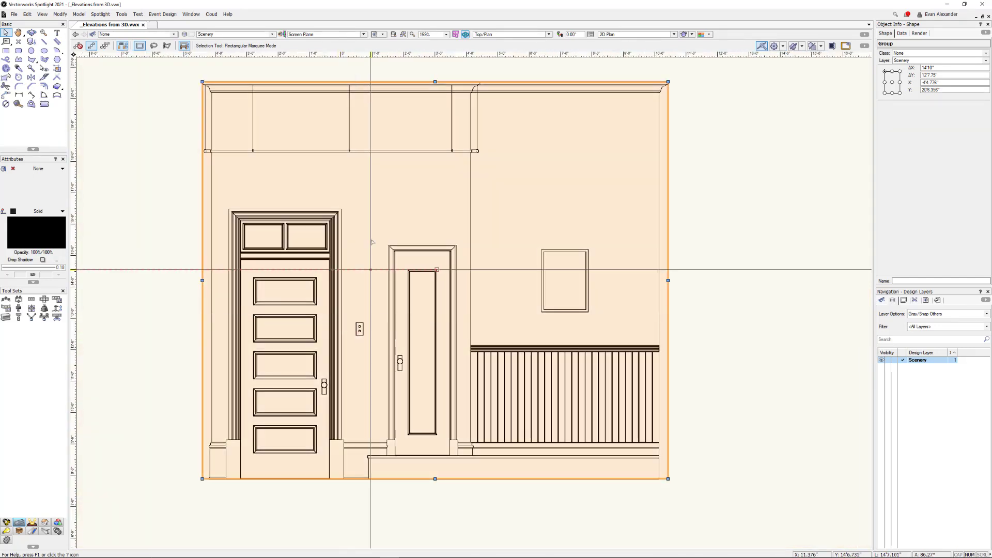
pyautogui.scroll(-1, 465, 261)
pyautogui.moveTo(463, 259); pyautogui.dragTo(481, 212, button='middle')
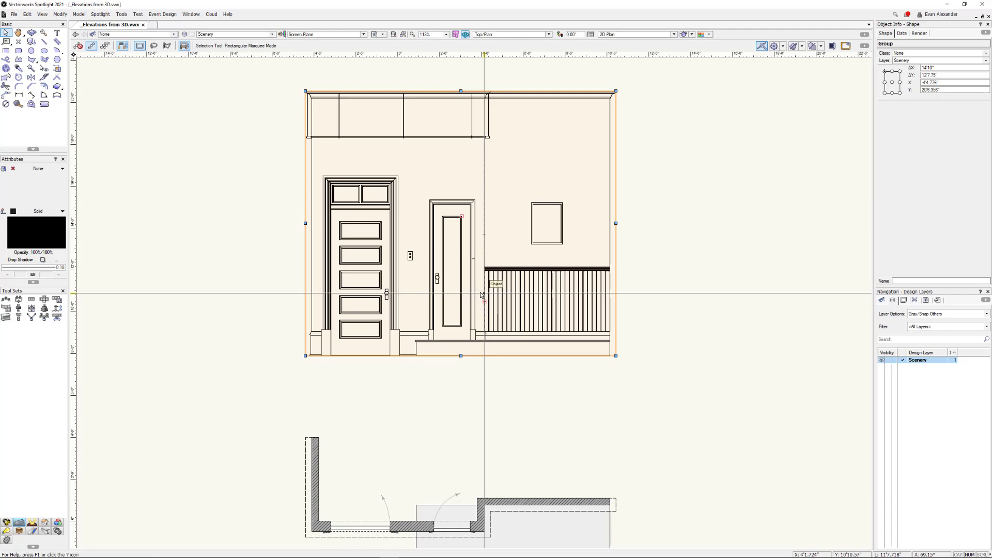
pyautogui.scroll(-1, 483, 295)
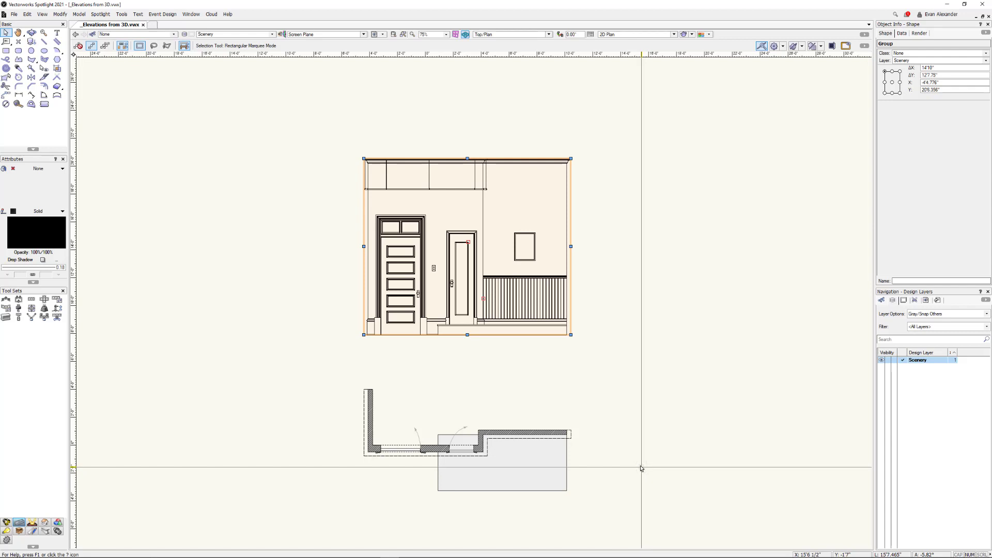
# Enter the elevation group and move the vertical line of the wall's right edge out to the right.
pyautogui.doubleClick(509, 305)
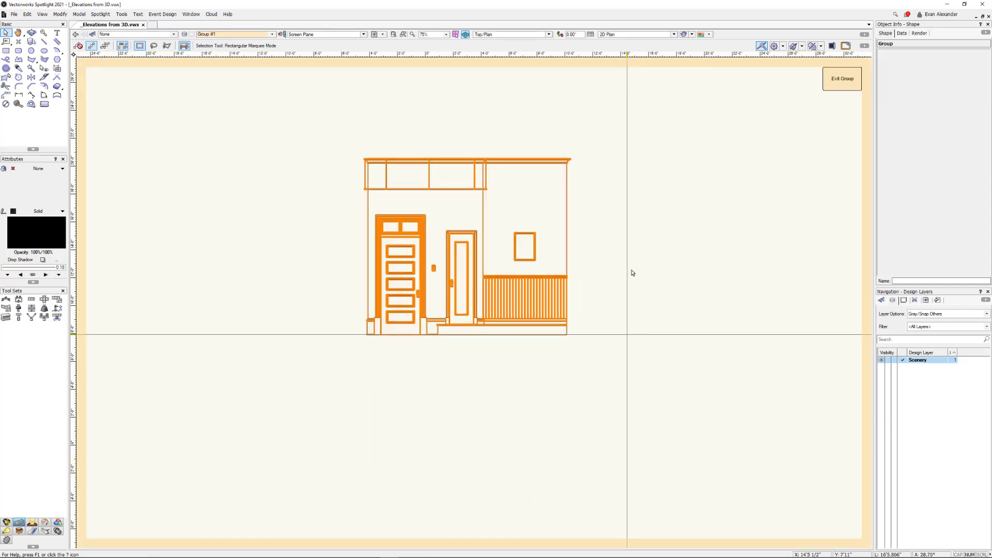
pyautogui.moveTo(568, 208); pyautogui.dragTo(614, 238)
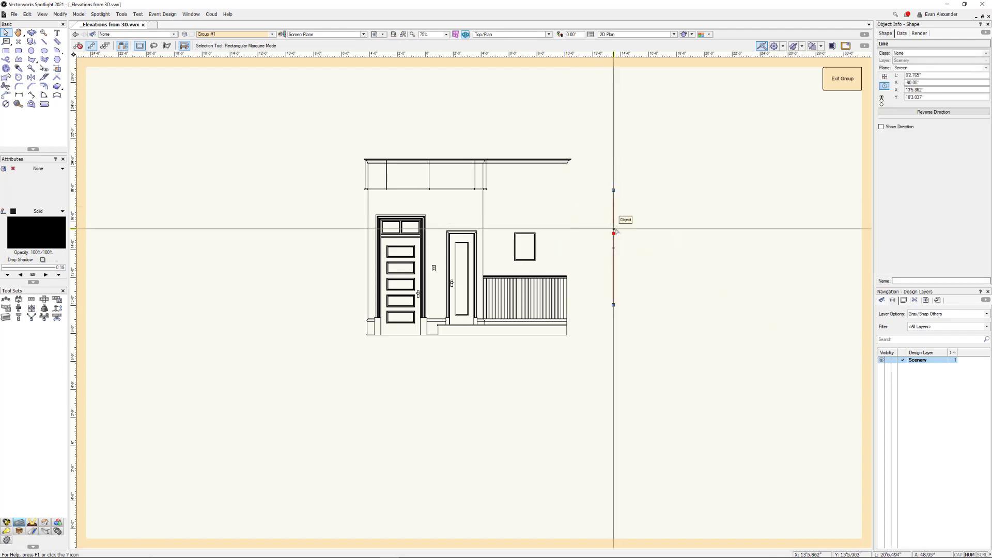
# Try moving the cornice line above the wall, undo both recent line moves, and exit the elevation group.
pyautogui.moveTo(553, 146); pyautogui.dragTo(560, 133)
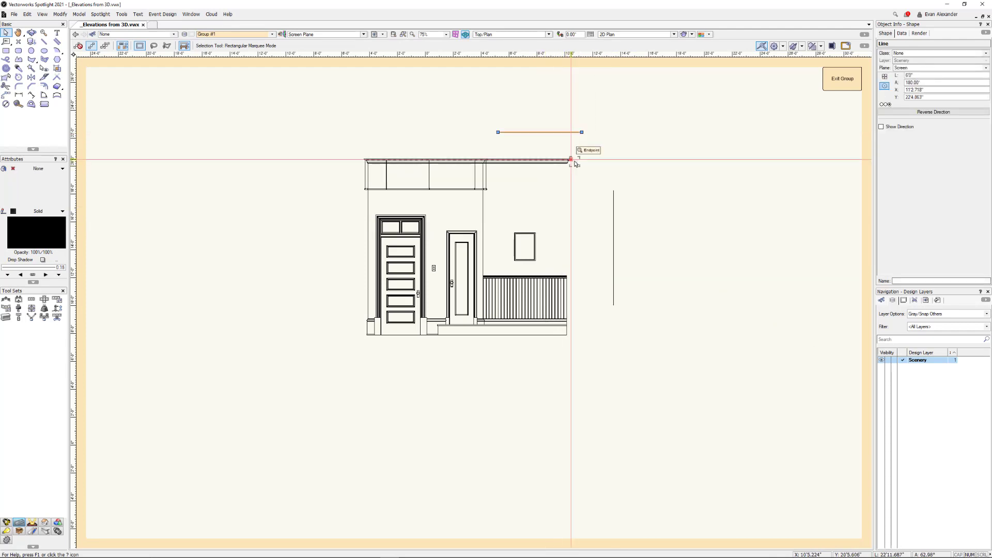
pyautogui.hotkey('ctrl', 'z')
pyautogui.hotkey('ctrl', 'z')
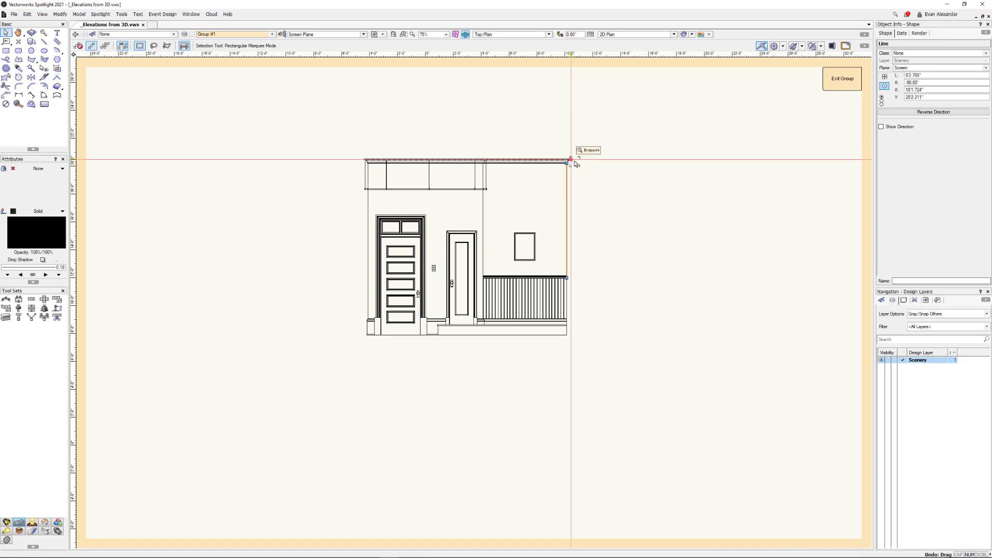
pyautogui.click(842, 78)
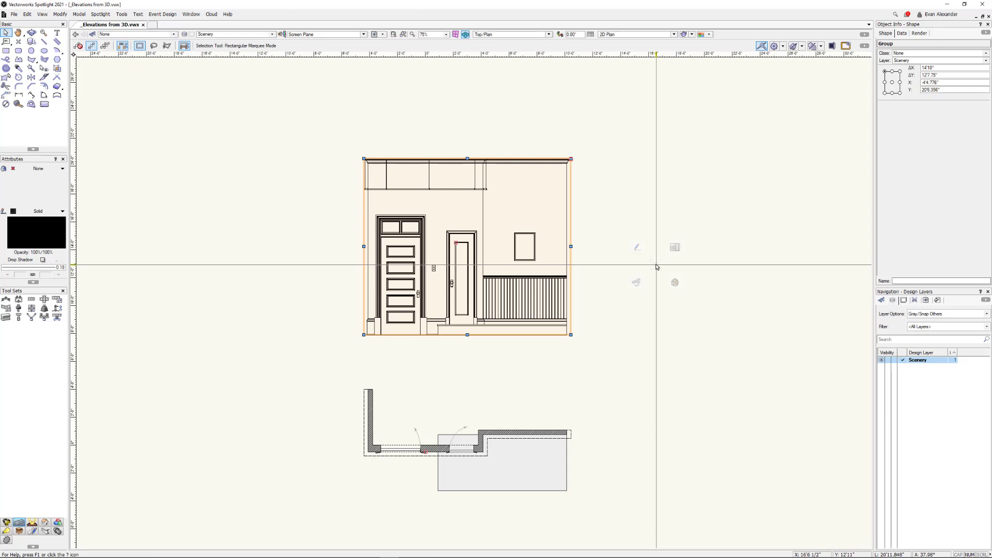
# Delete the 2D line elevation group, keeping the plan symbol in the drawing.
pyautogui.click(506, 468)
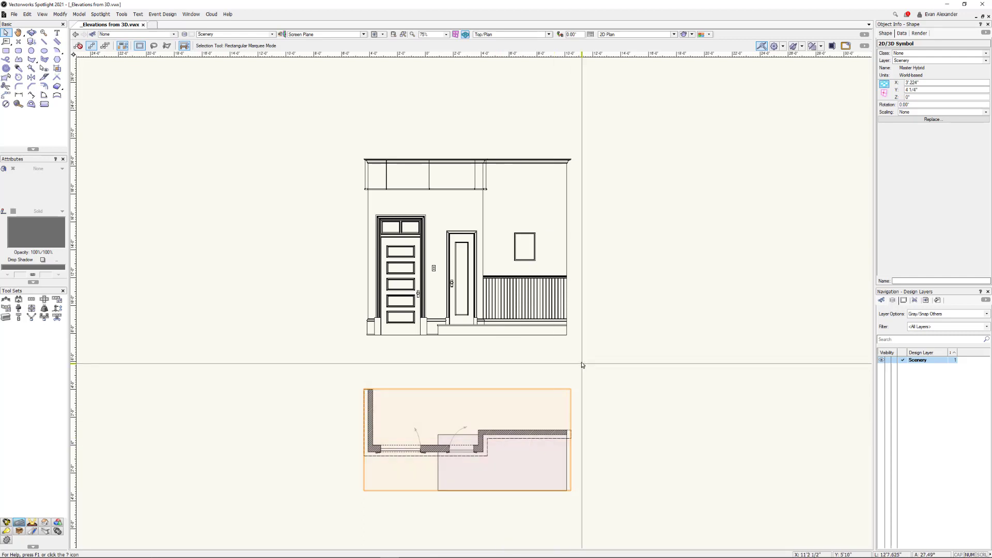
pyautogui.click(534, 311)
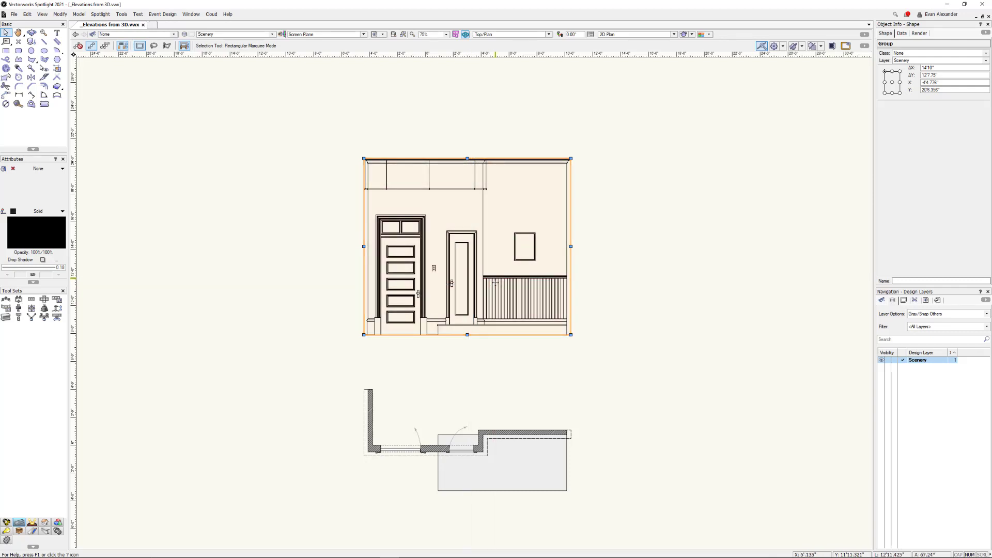
pyautogui.press('Delete')
pyautogui.moveTo(476, 346); pyautogui.dragTo(506, 260)
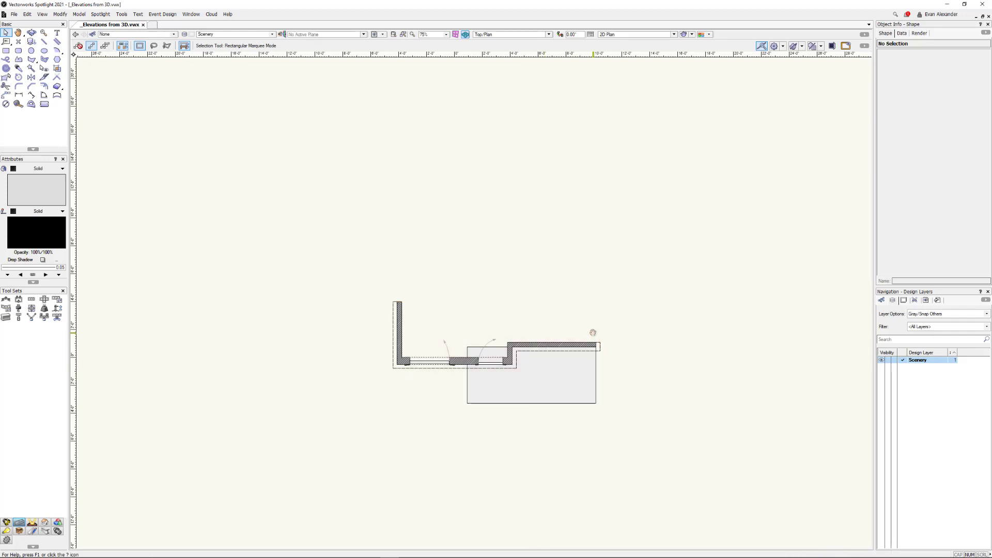
pyautogui.moveTo(593, 332); pyautogui.dragTo(555, 288, button='middle')
# Check the page of sheet layer 01 [Elevations] and return to the Scenery design layer.
pyautogui.press('6')
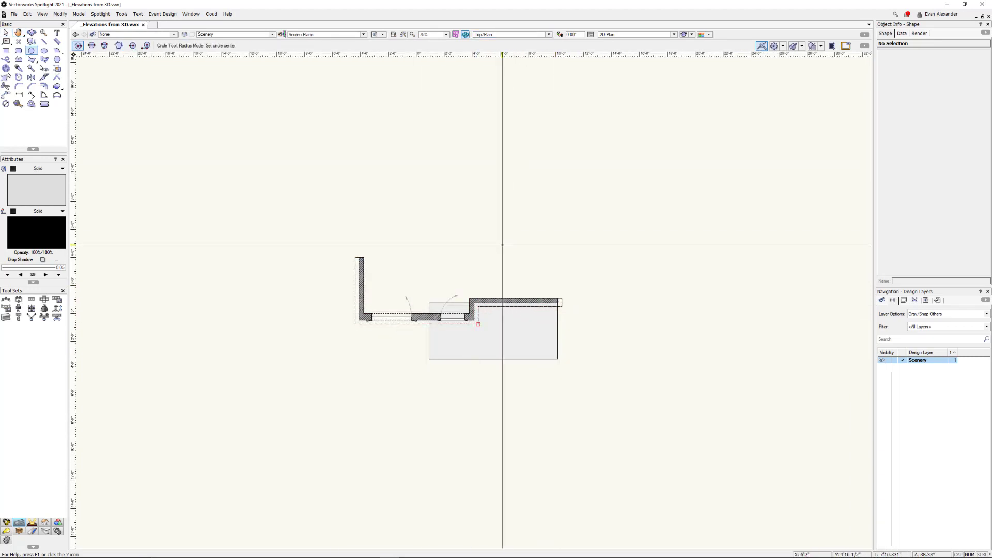
pyautogui.click(904, 300)
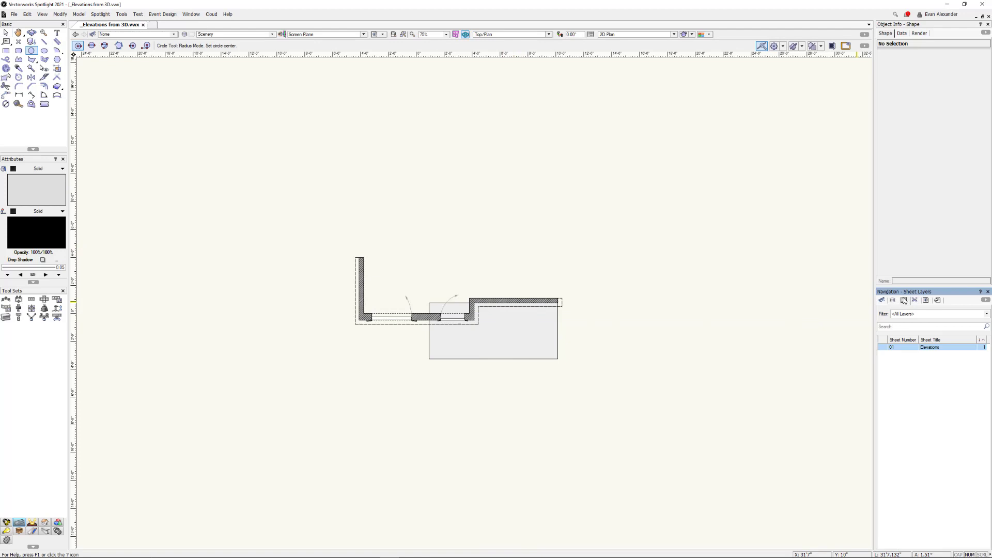
pyautogui.click(884, 348)
pyautogui.scroll(-5, 523, 321)
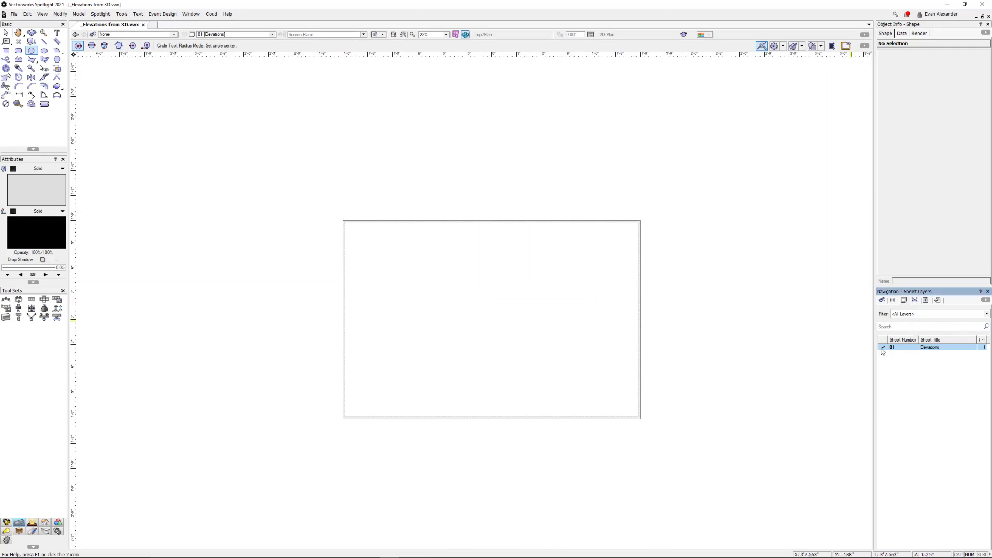
pyautogui.click(893, 300)
pyautogui.click(903, 361)
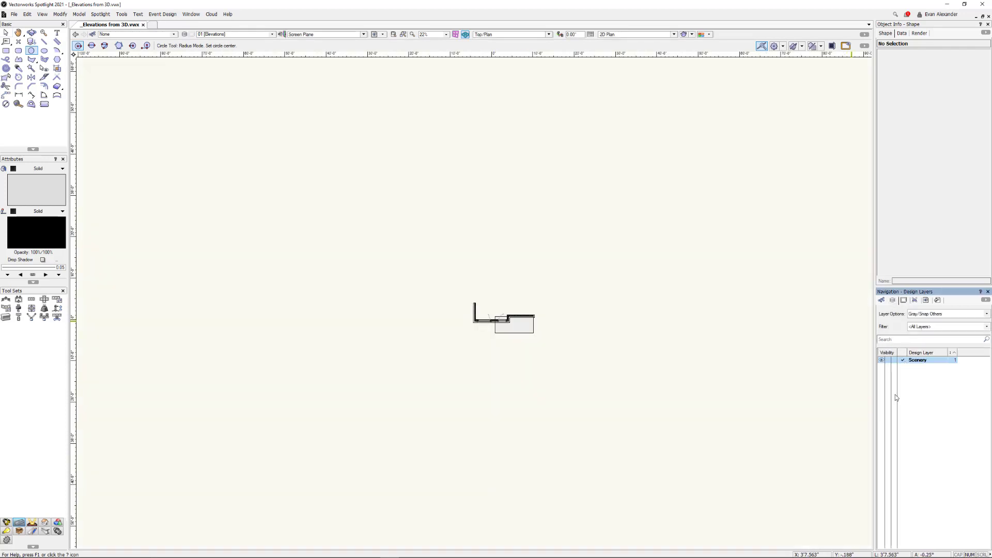
# Draw a rectangle about 16'7" wide and 8'9" high that fully encloses the set's plan symbol.
pyautogui.scroll(6, 532, 339)
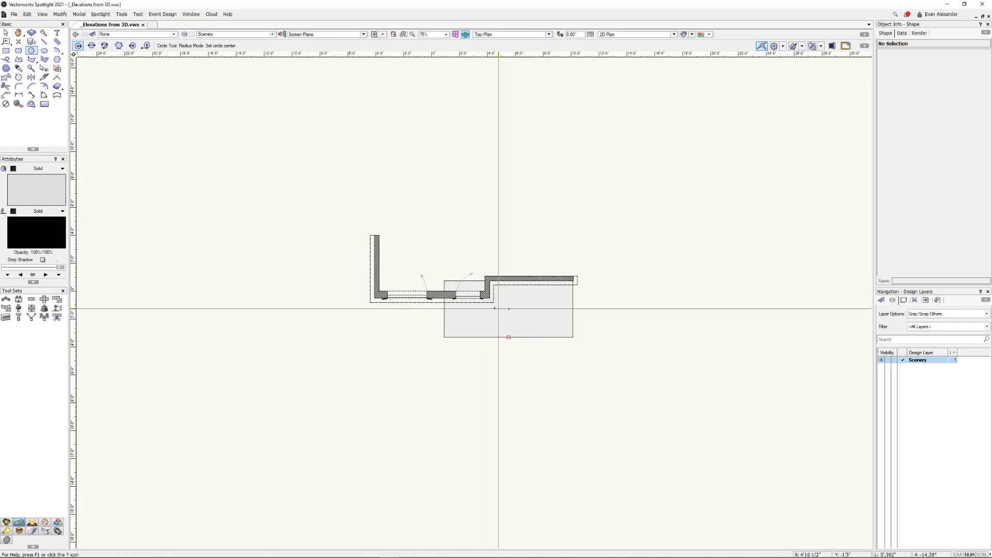
pyautogui.click(6, 50)
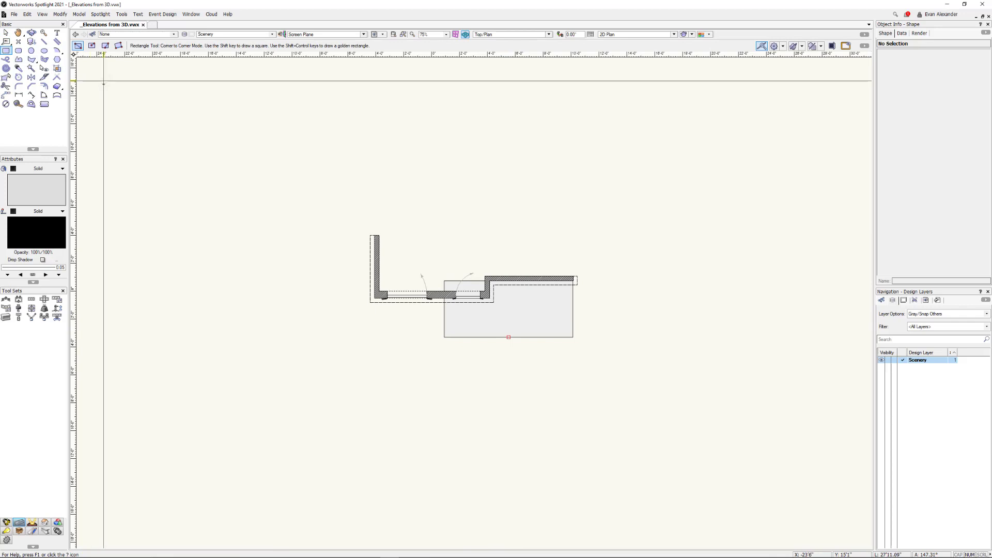
pyautogui.click(357, 226)
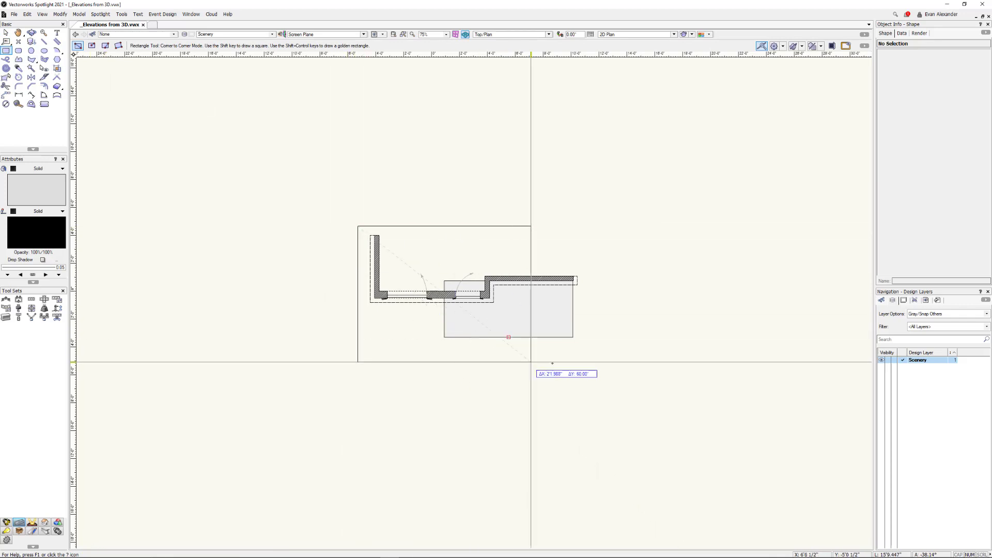
pyautogui.click(589, 348)
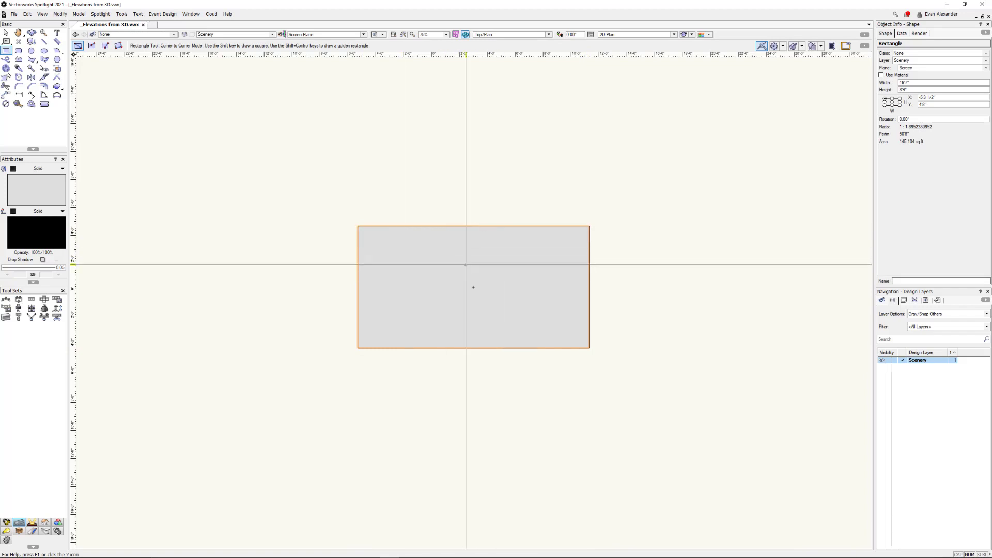
pyautogui.press('x')
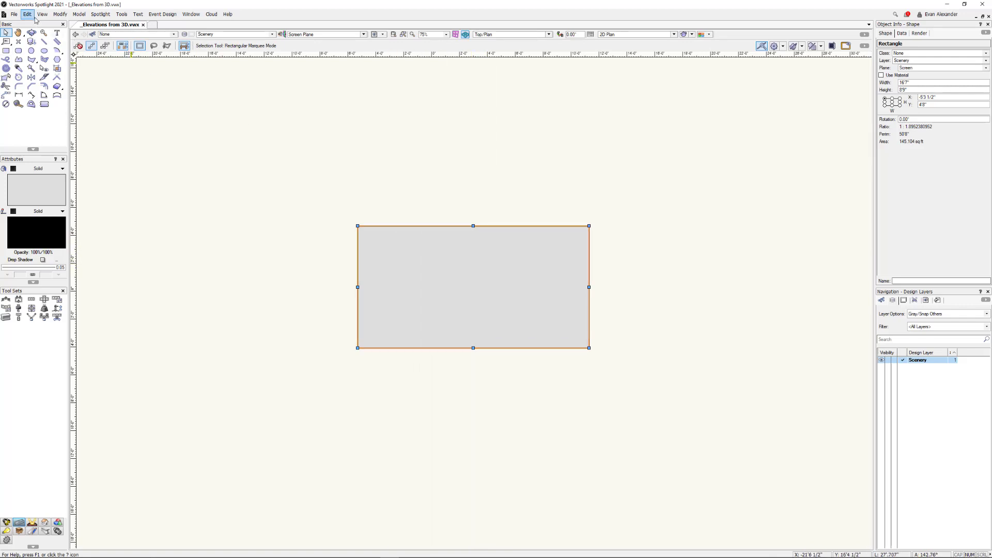
# Create a Top/Plan viewport cropped by the rectangle on sheet layer 01 [Elevations], with drawing number 1 and scale 1/2"=1'0".
pyautogui.click(42, 14)
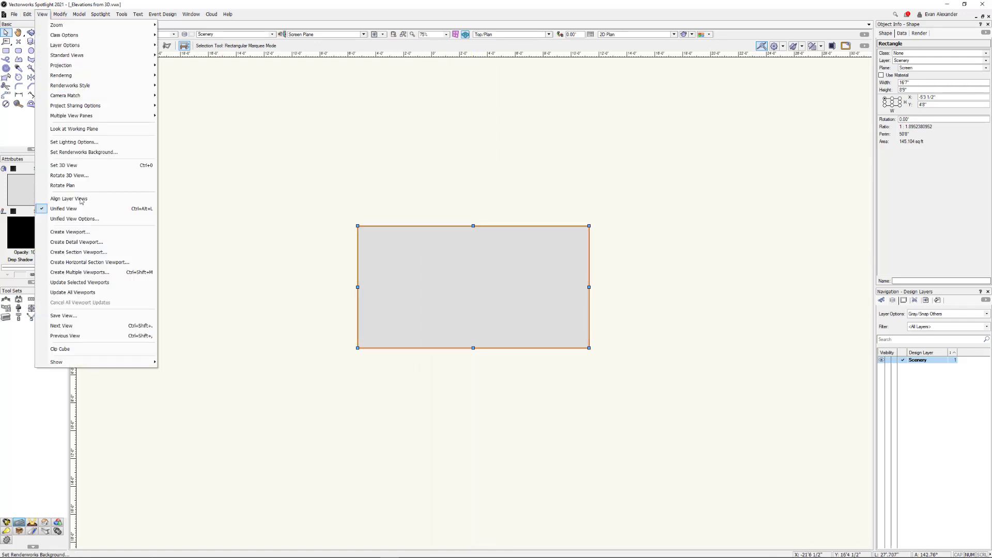
pyautogui.click(277, 239)
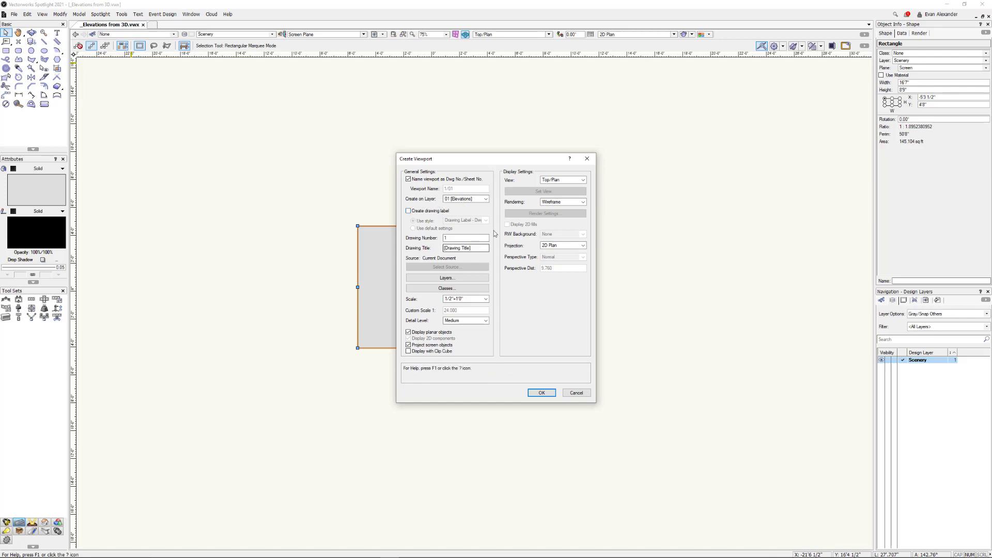
pyautogui.click(542, 393)
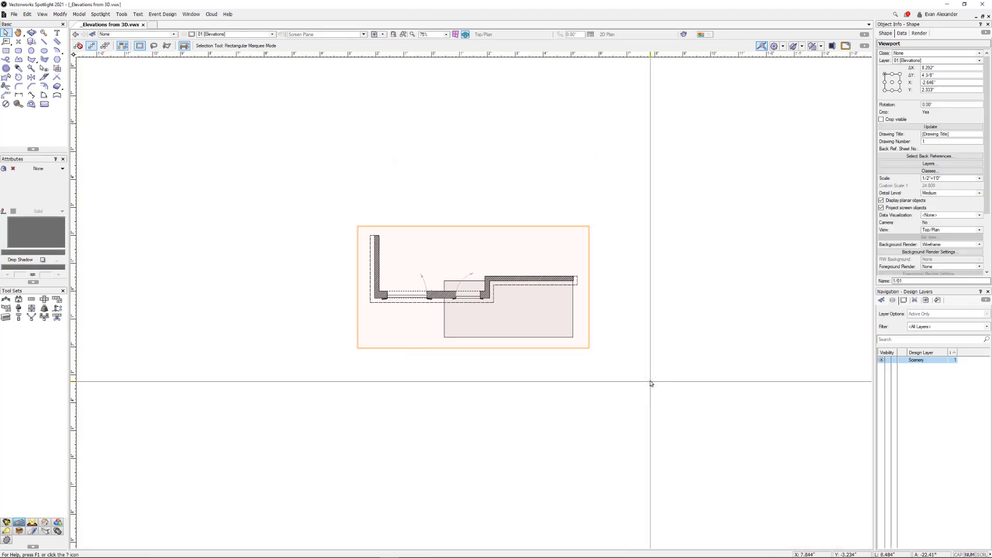
# Move the plan viewport into the lower-left area of the sheet's page.
pyautogui.scroll(-3, 442, 325)
pyautogui.moveTo(581, 232); pyautogui.dragTo(701, 198, button='middle')
pyautogui.moveTo(591, 287); pyautogui.dragTo(440, 358)
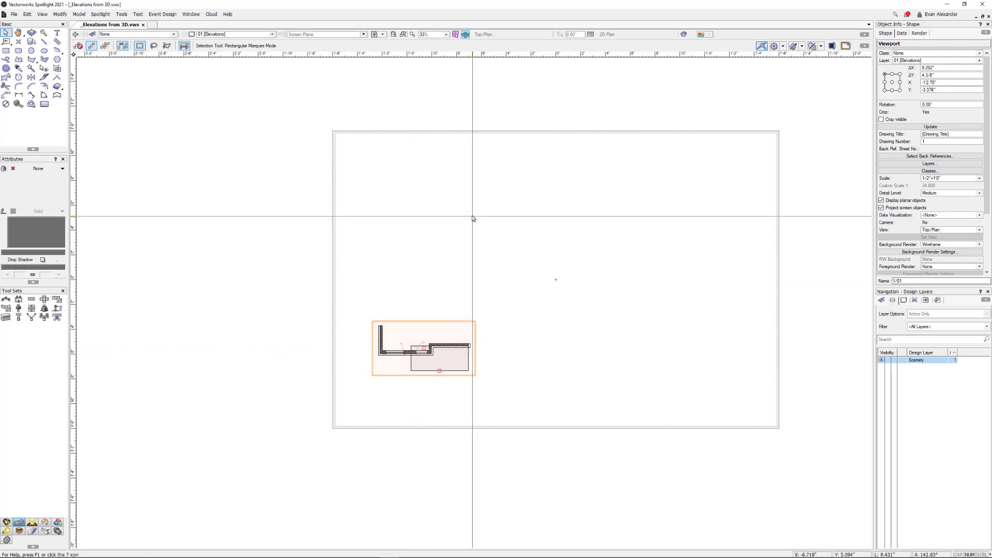
# Duplicate the plan viewport and move the copy straight up about 7.7" above the original.
pyautogui.moveTo(463, 240); pyautogui.dragTo(400, 269, button='middle')
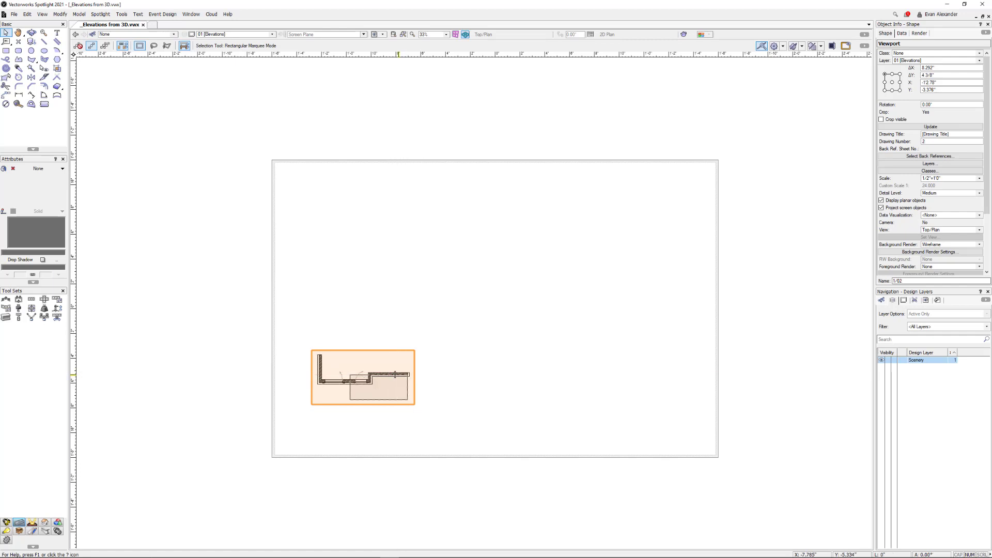
pyautogui.moveTo(408, 373); pyautogui.dragTo(398, 279)
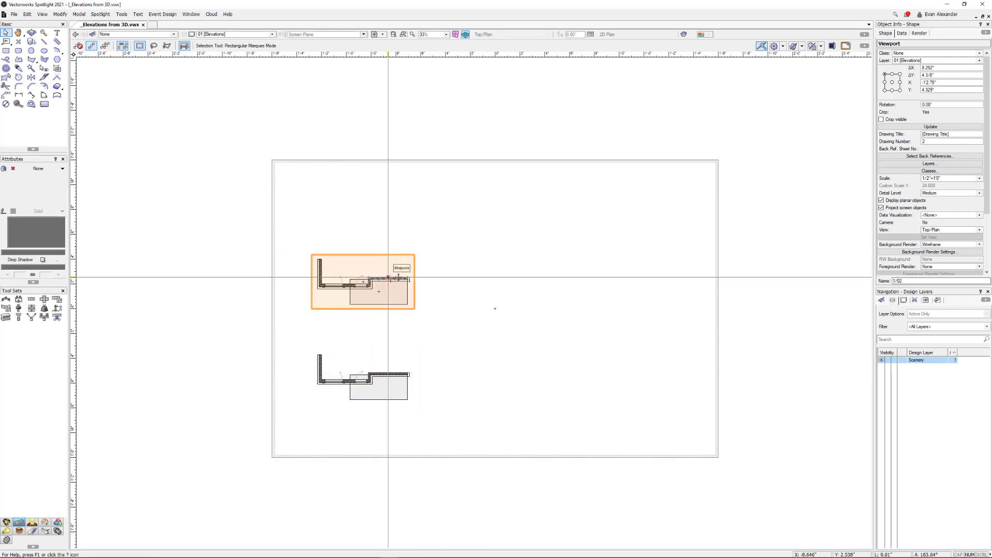
# Set the upper viewport's view to Front and compare its alignment with the plan viewport below.
pyautogui.click(939, 230)
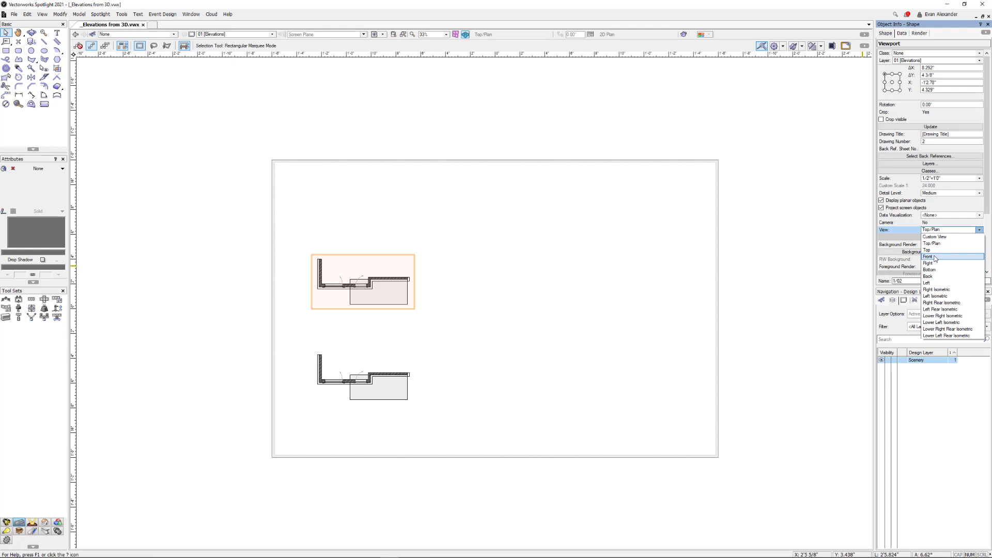
pyautogui.click(936, 257)
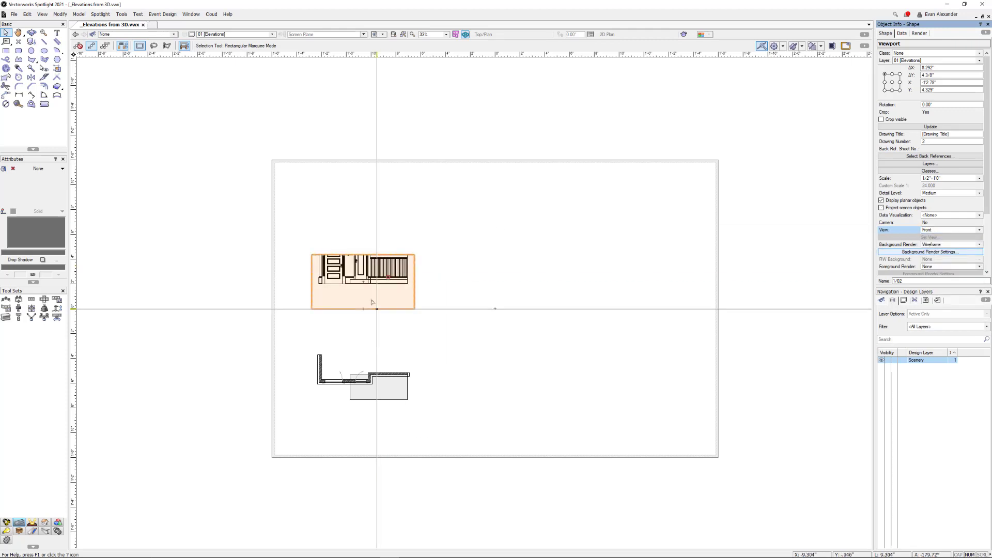
pyautogui.scroll(3, 361, 303)
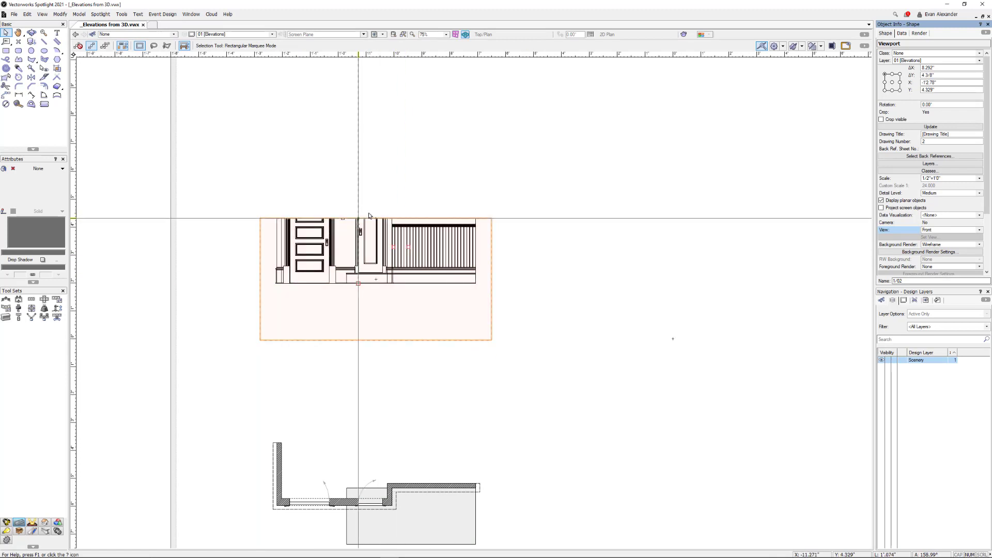
pyautogui.scroll(-1, 516, 333)
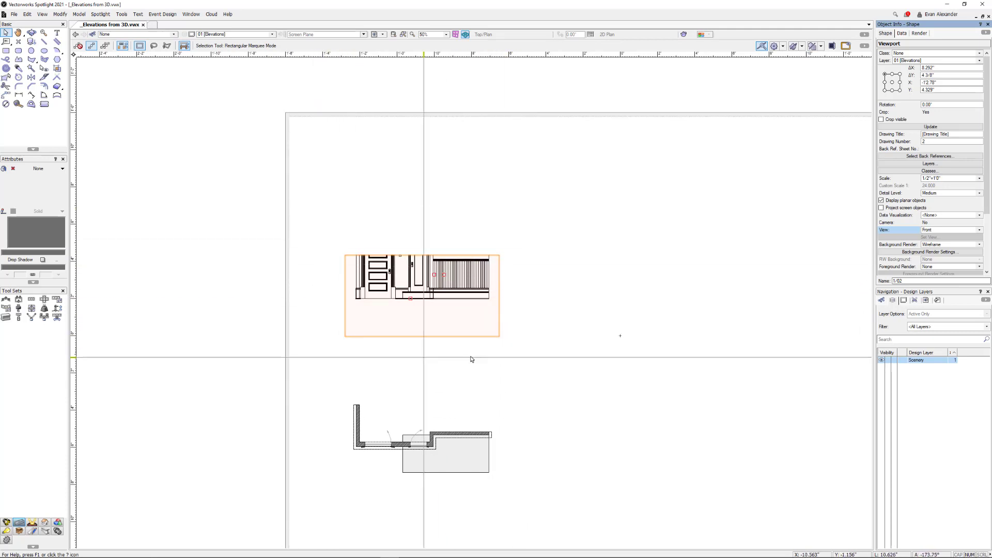
pyautogui.keyDown('shift'); pyautogui.click(352, 409); pyautogui.keyUp('shift')
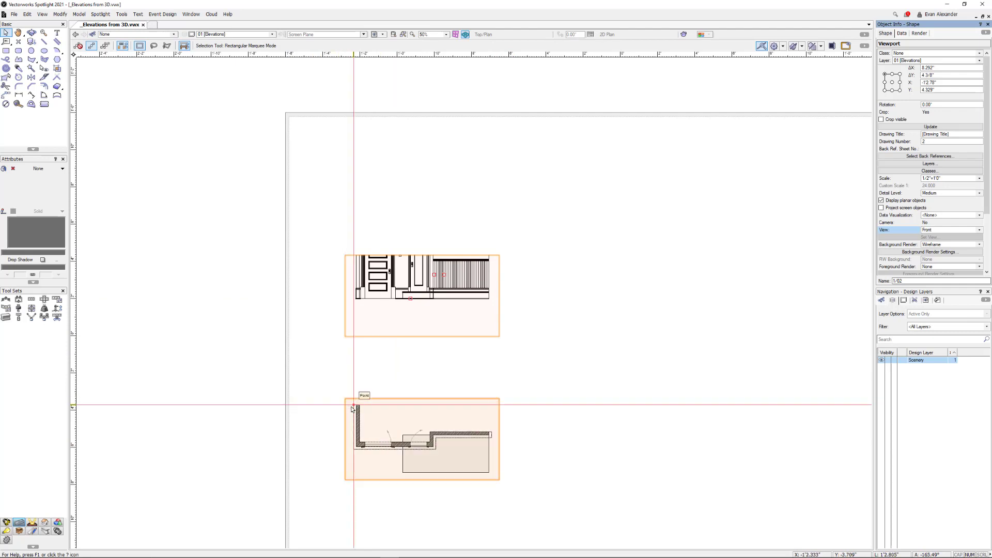
pyautogui.keyDown('shift'); pyautogui.click(353, 408); pyautogui.keyUp('shift')
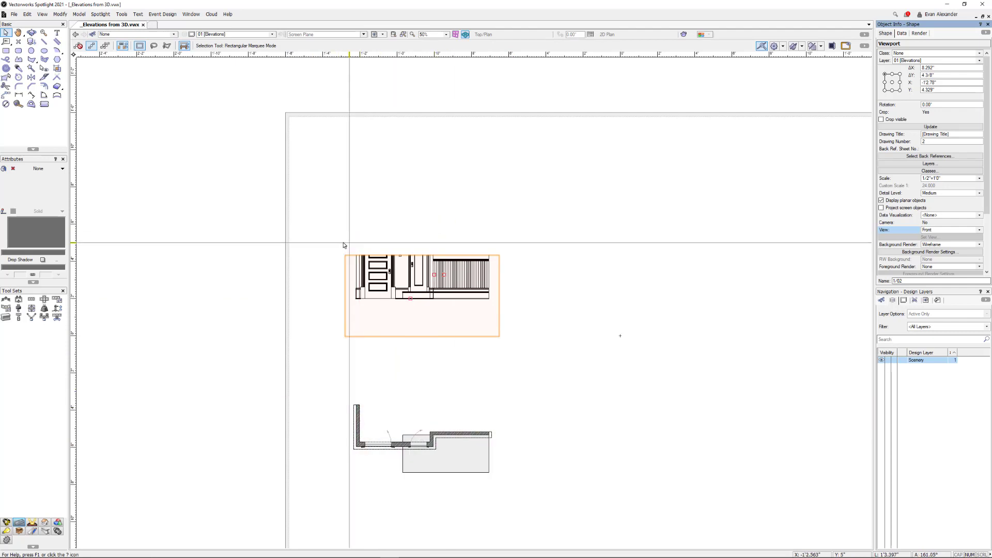
# Edit the front viewport's crop, resizing it to about 14'4" high so it encloses the whole elevation.
pyautogui.doubleClick(433, 281)
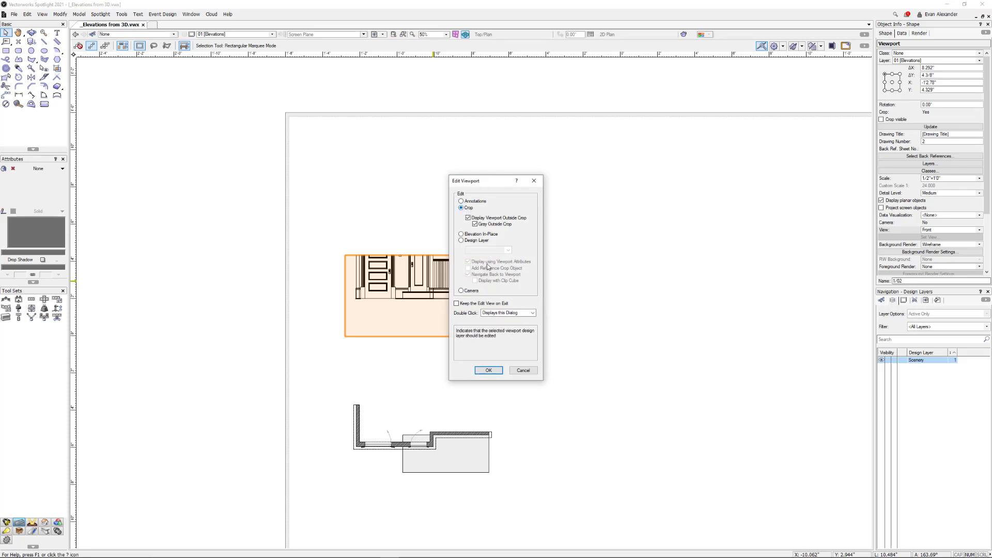
pyautogui.click(489, 370)
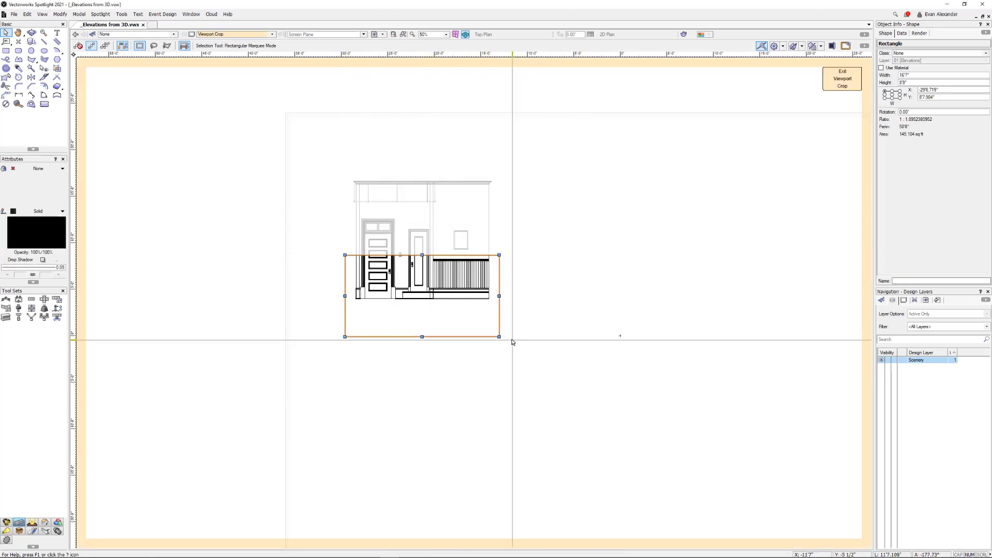
pyautogui.moveTo(422, 336); pyautogui.dragTo(421, 308)
pyautogui.moveTo(422, 254); pyautogui.dragTo(422, 174)
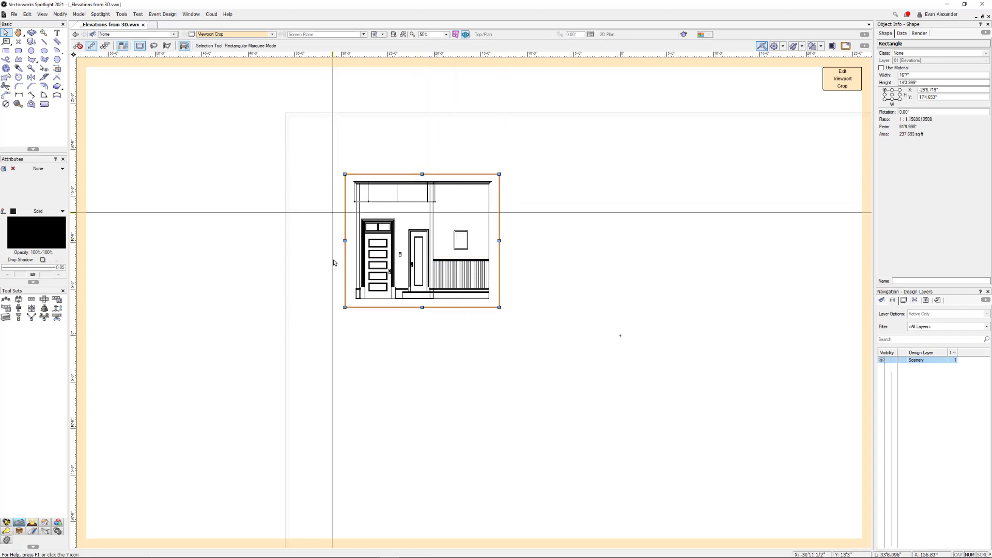
pyautogui.click(843, 79)
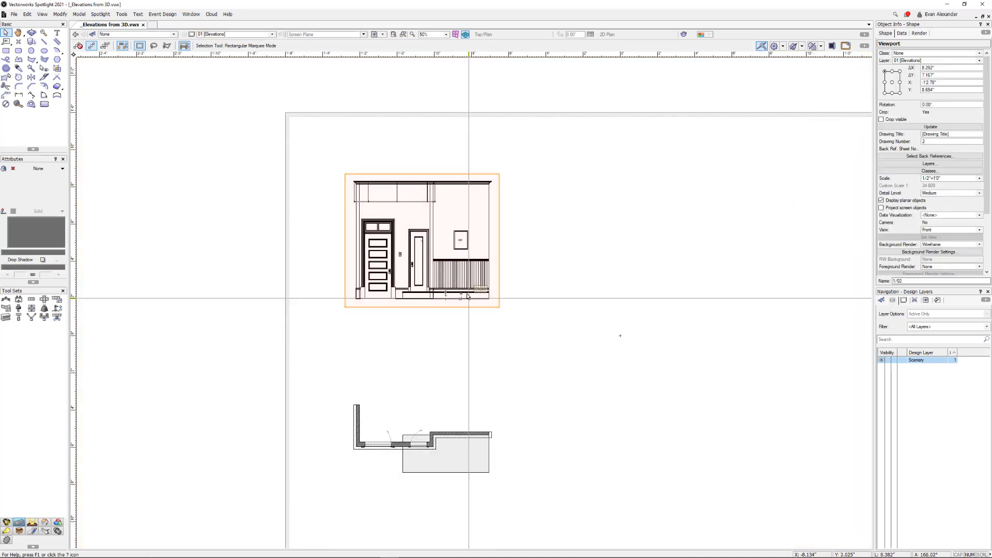
# Move the front elevation viewport straight down about 3" so it sits closer above the plan viewport.
pyautogui.moveTo(461, 294); pyautogui.dragTo(465, 352)
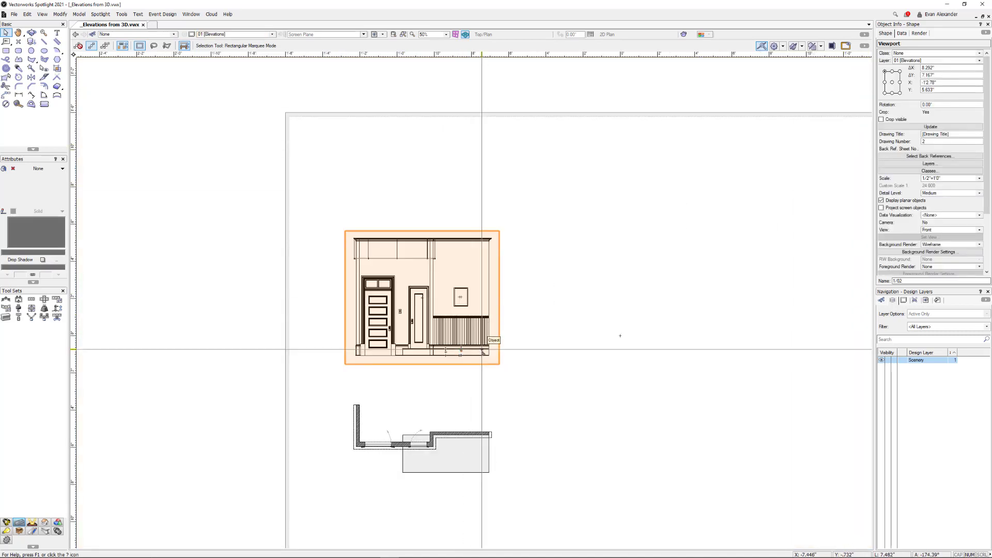
pyautogui.moveTo(523, 290); pyautogui.dragTo(514, 226, button='middle')
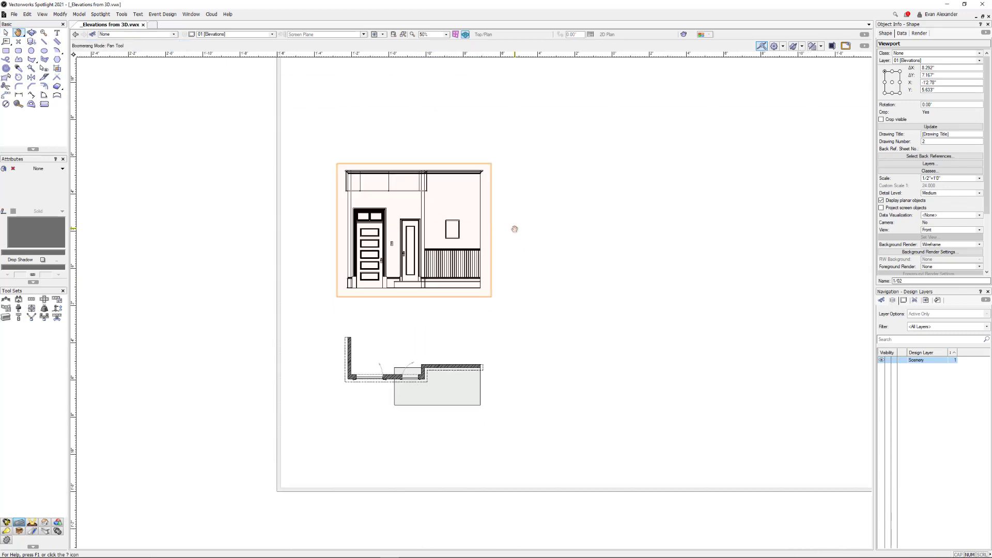
pyautogui.scroll(1, 408, 245)
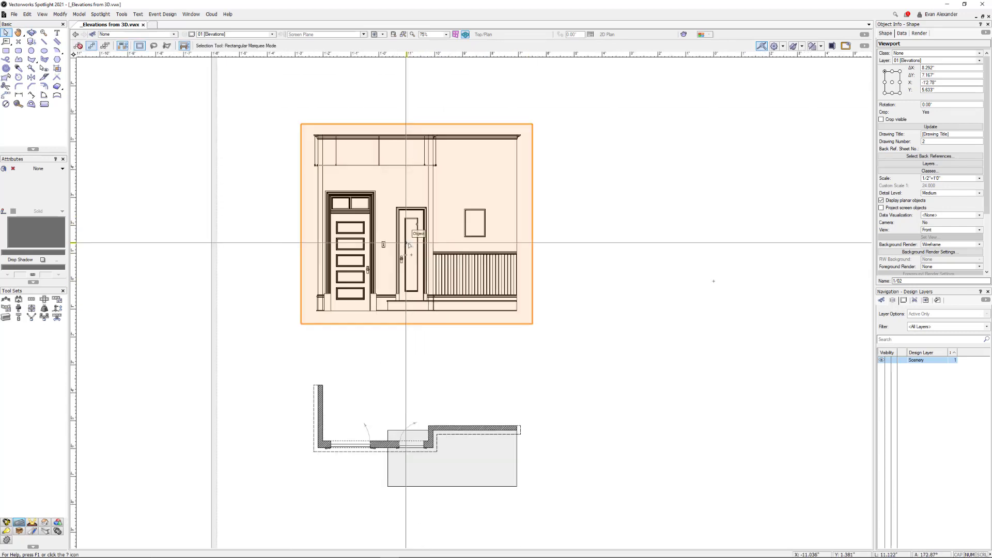
pyautogui.scroll(-1, 407, 243)
pyautogui.moveTo(550, 223); pyautogui.dragTo(488, 217, button='middle')
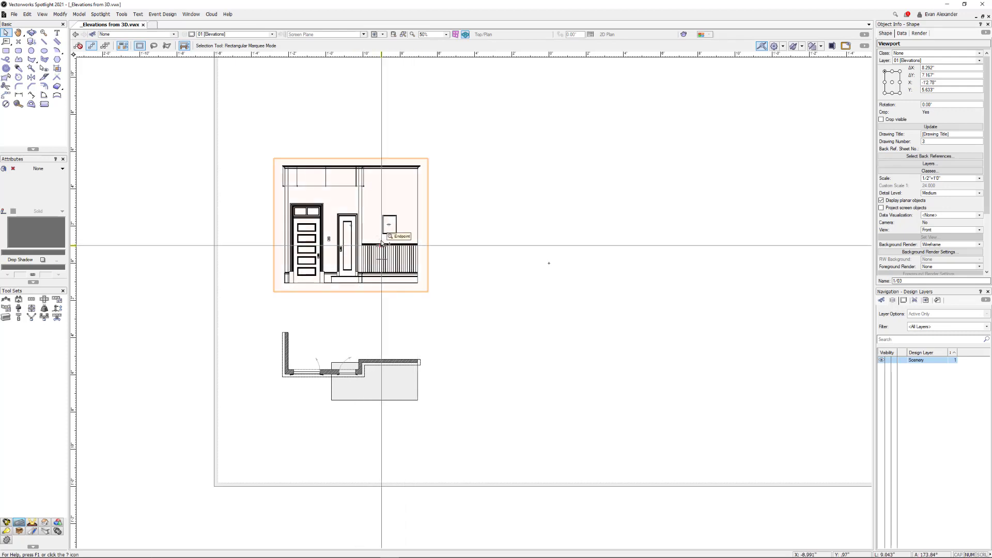
# Duplicate the front elevation viewport about 7.9" straight to its right and set the copy's view to Left.
pyautogui.moveTo(351, 226); pyautogui.dragTo(536, 230)
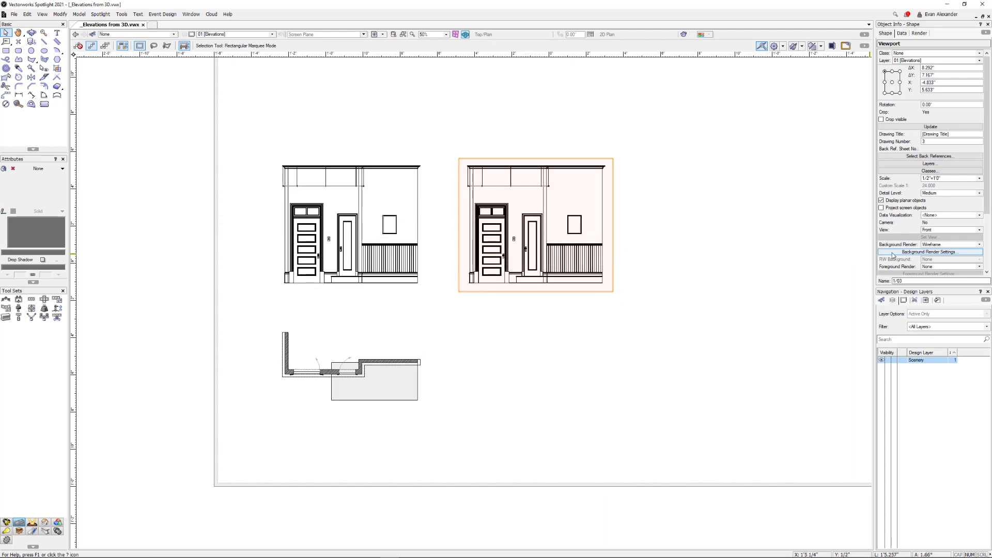
pyautogui.click(936, 231)
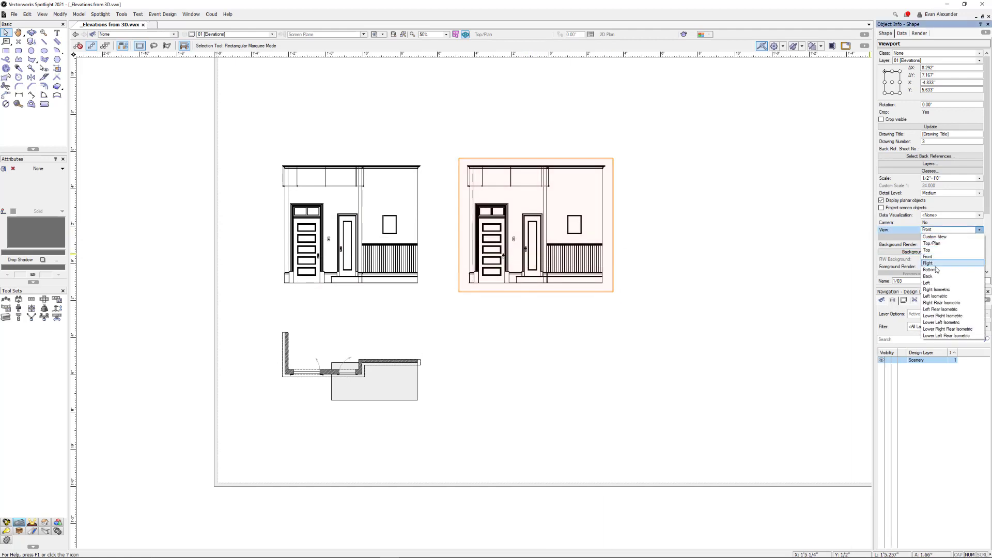
pyautogui.click(937, 284)
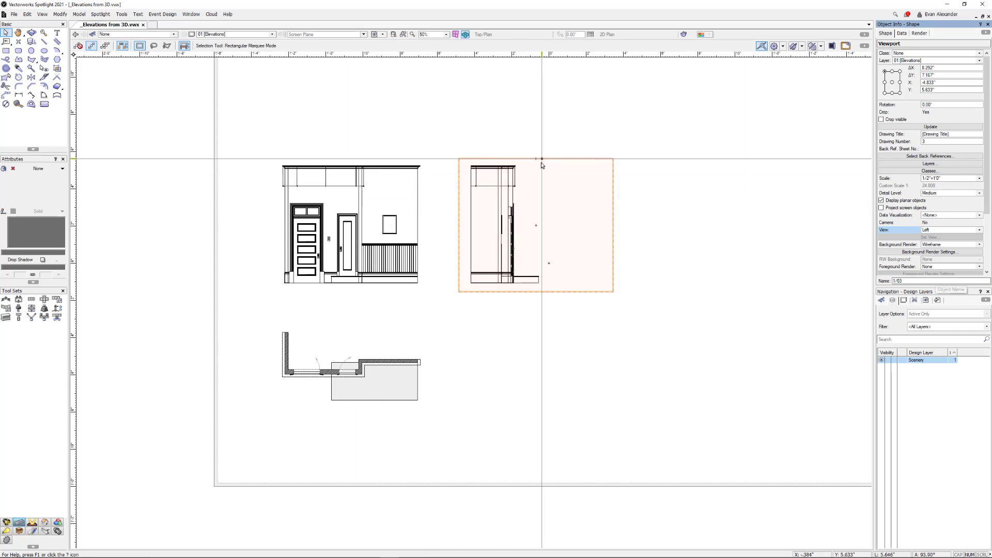
# Edit the left elevation viewport's crop, narrowing it from its right side to about 9'3.6" wide around the side view.
pyautogui.scroll(3, 478, 214)
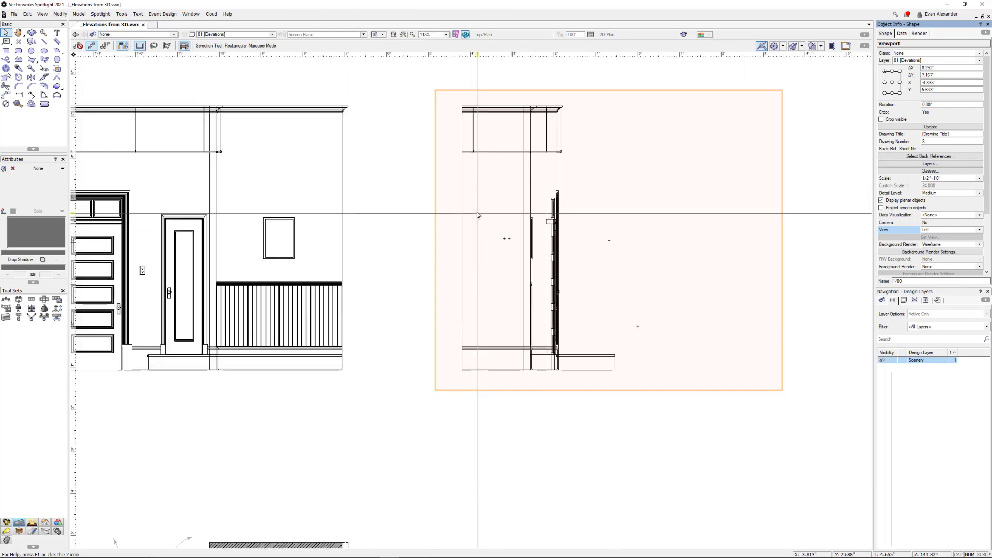
pyautogui.scroll(-2, 478, 215)
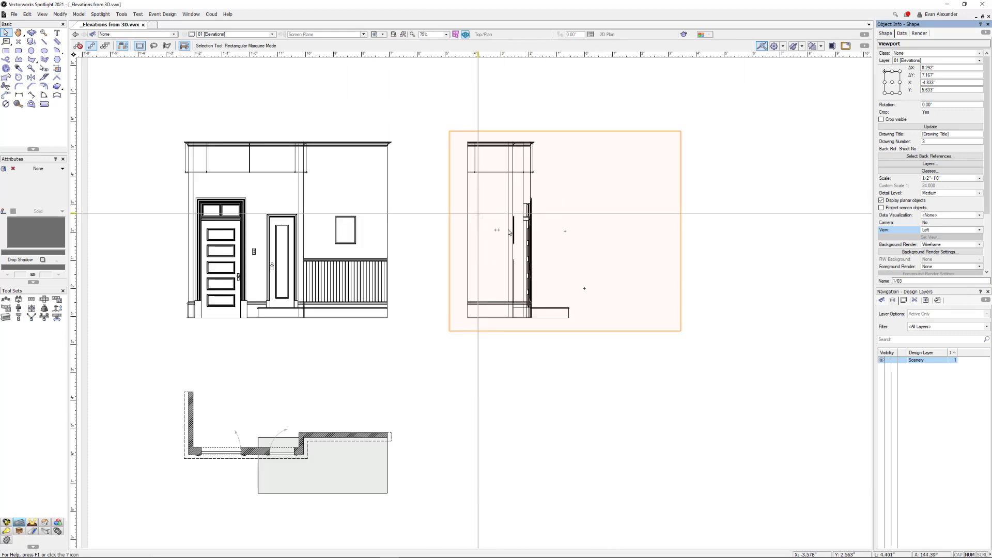
pyautogui.doubleClick(544, 229)
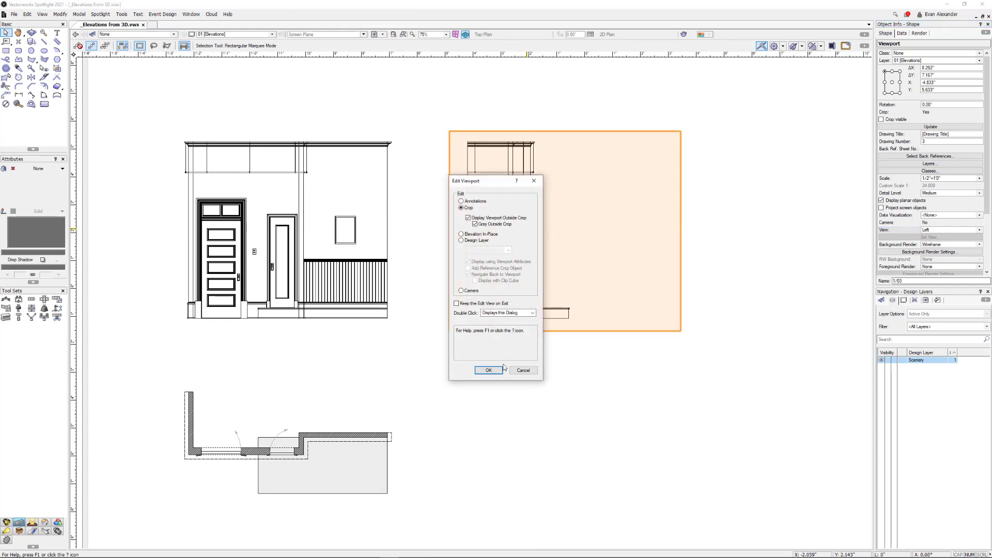
pyautogui.click(501, 369)
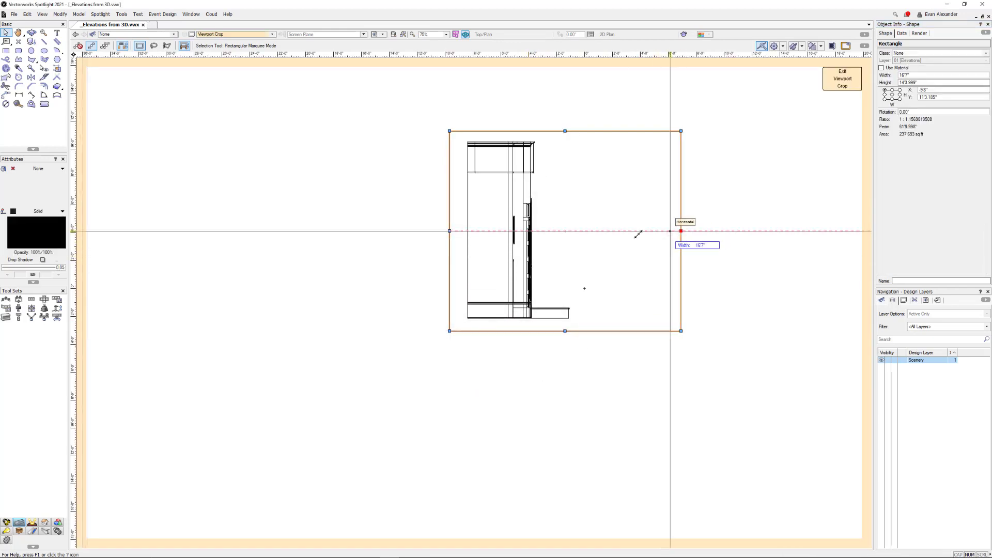
pyautogui.moveTo(639, 234); pyautogui.dragTo(579, 231)
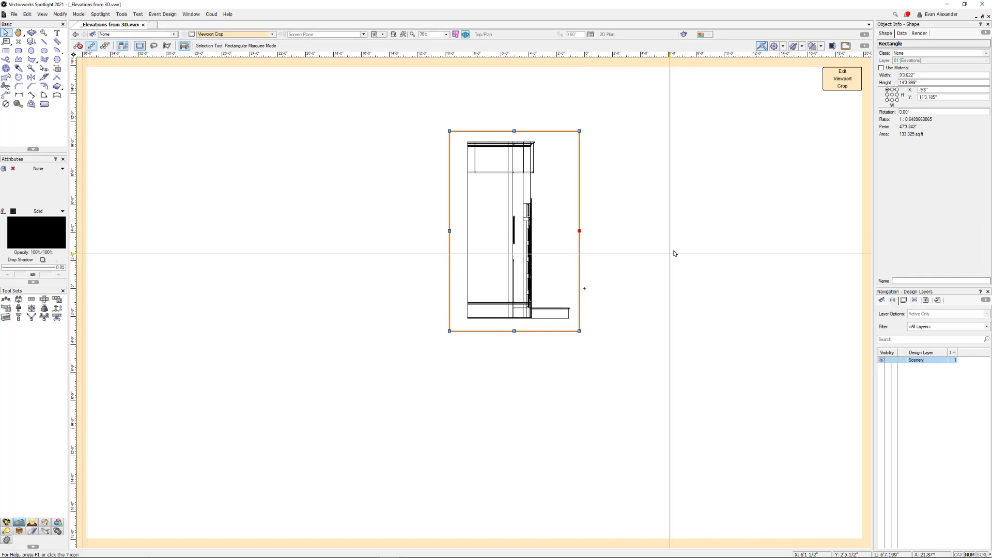
pyautogui.click(833, 85)
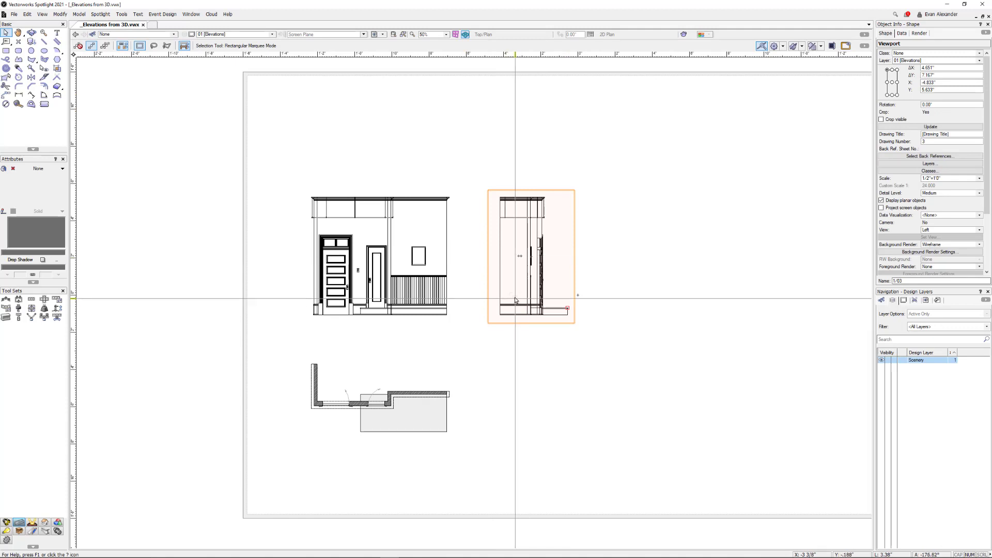
# Examine the front elevation viewport's wireframe linework up close at the cornice, the hanging rail and the door casing.
pyautogui.scroll(-1, 516, 299)
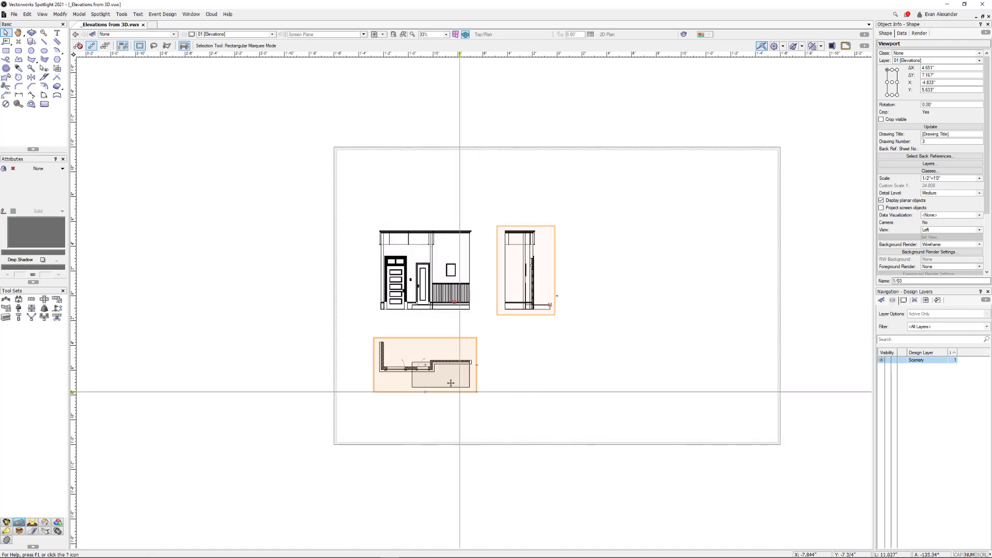
pyautogui.scroll(1, 439, 293)
pyautogui.click(457, 324)
pyautogui.scroll(2, 427, 323)
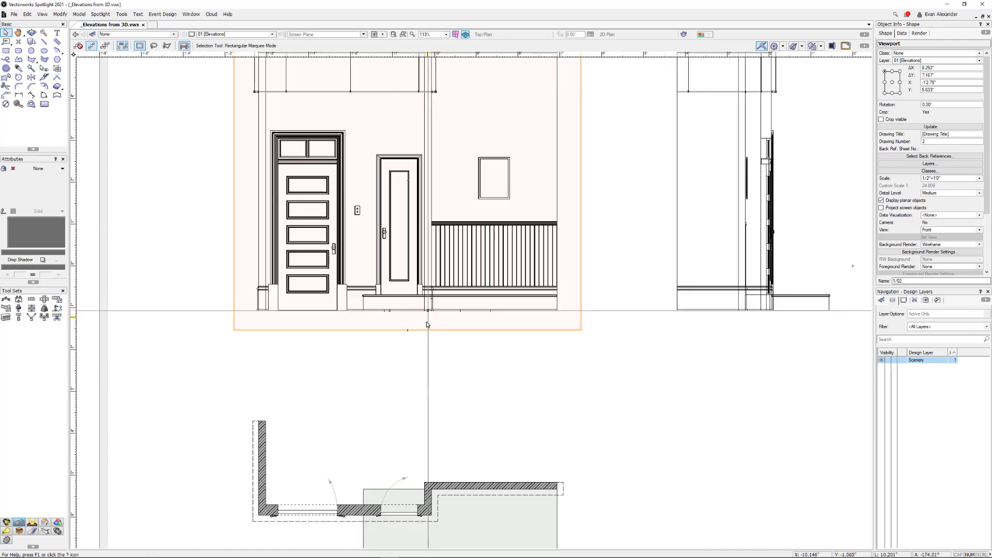
pyautogui.moveTo(380, 239); pyautogui.dragTo(410, 339, button='middle')
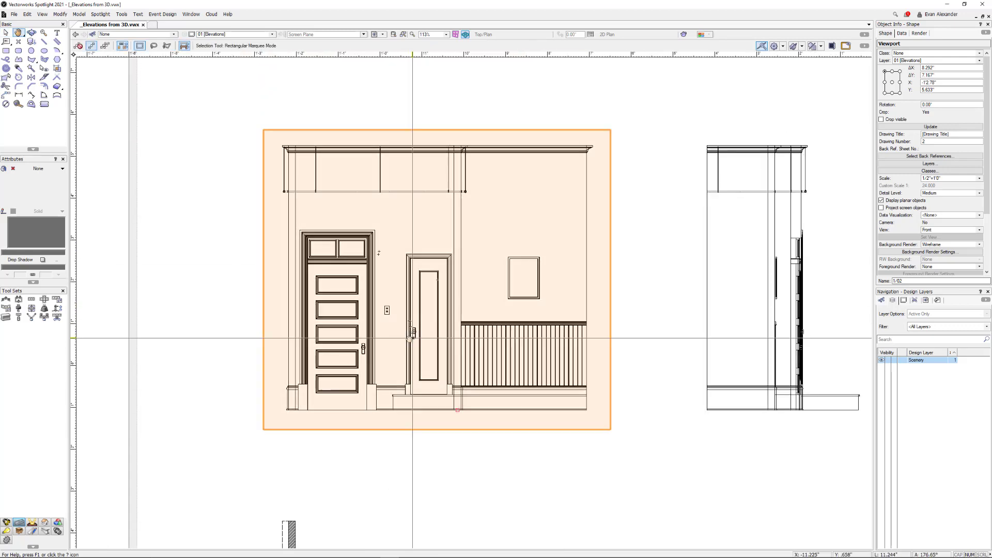
pyautogui.scroll(6, 289, 144)
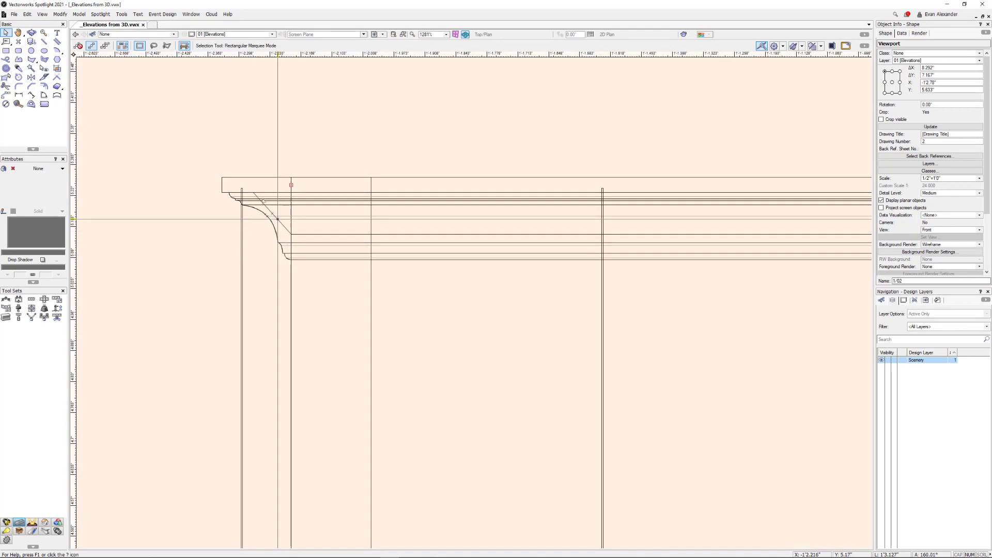
pyautogui.scroll(-3, 277, 219)
pyautogui.moveTo(363, 324); pyautogui.dragTo(359, 213, button='middle')
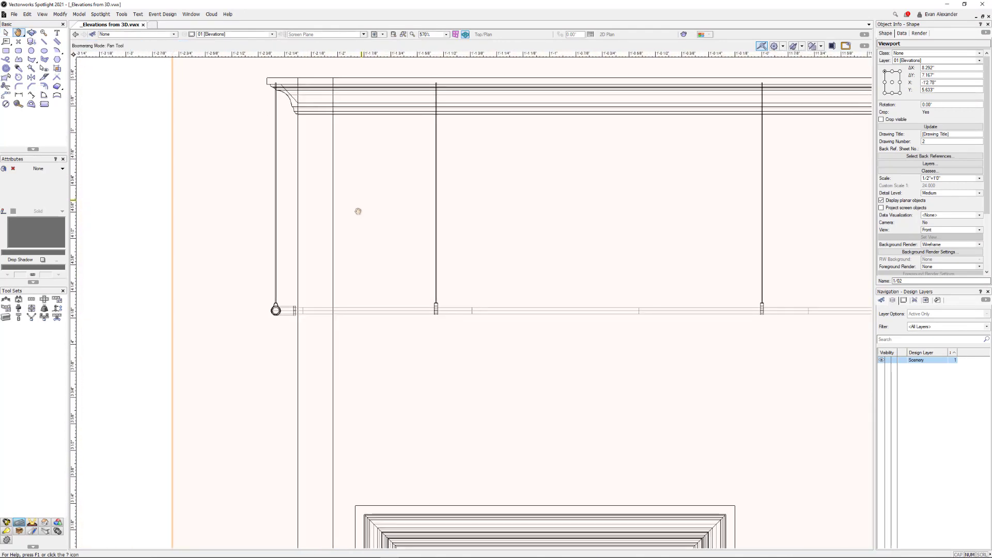
pyautogui.scroll(2, 269, 316)
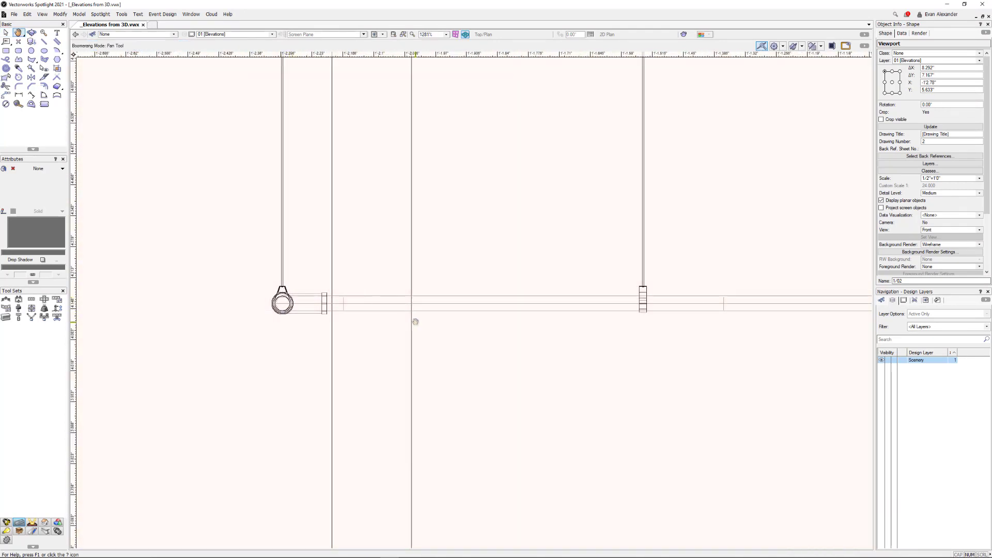
pyautogui.moveTo(414, 321); pyautogui.dragTo(369, 150, button='middle')
pyautogui.moveTo(436, 396); pyautogui.dragTo(442, 330, button='middle')
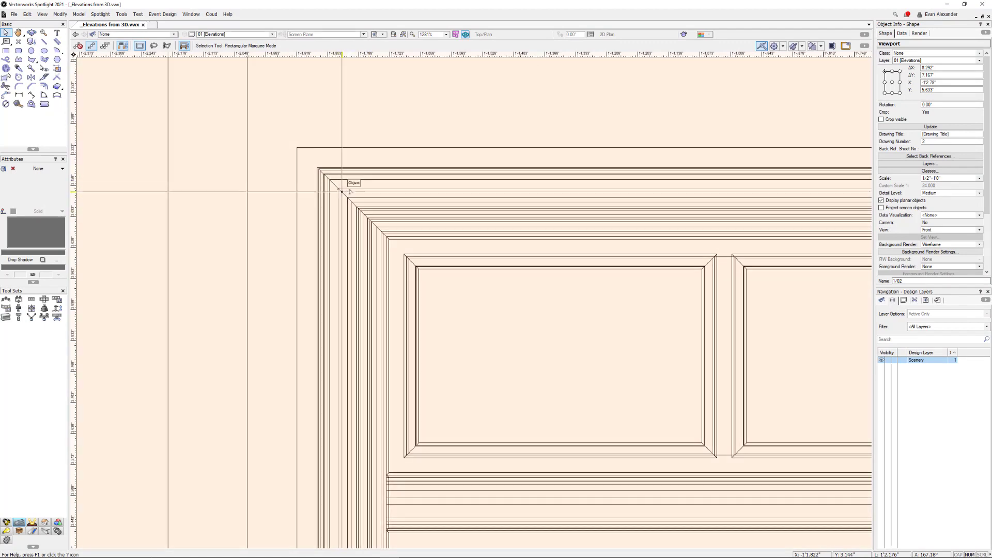
pyautogui.scroll(-8, 459, 194)
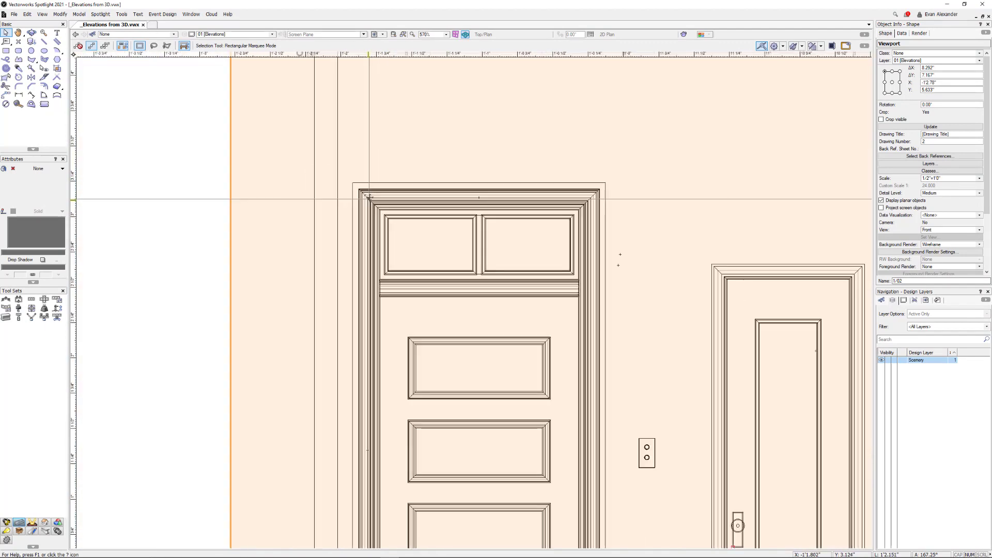
pyautogui.scroll(-4, 480, 240)
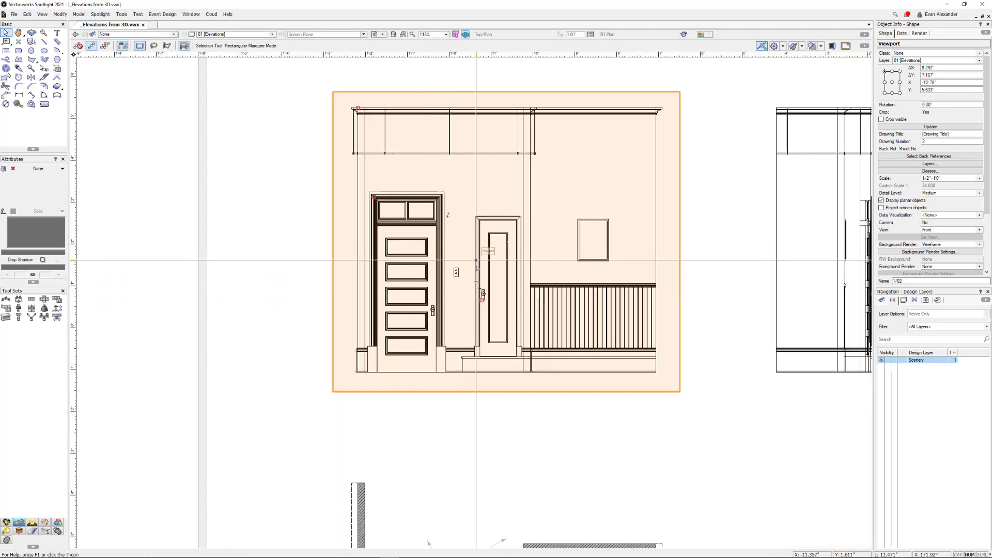
pyautogui.moveTo(512, 228); pyautogui.dragTo(430, 255, button='middle')
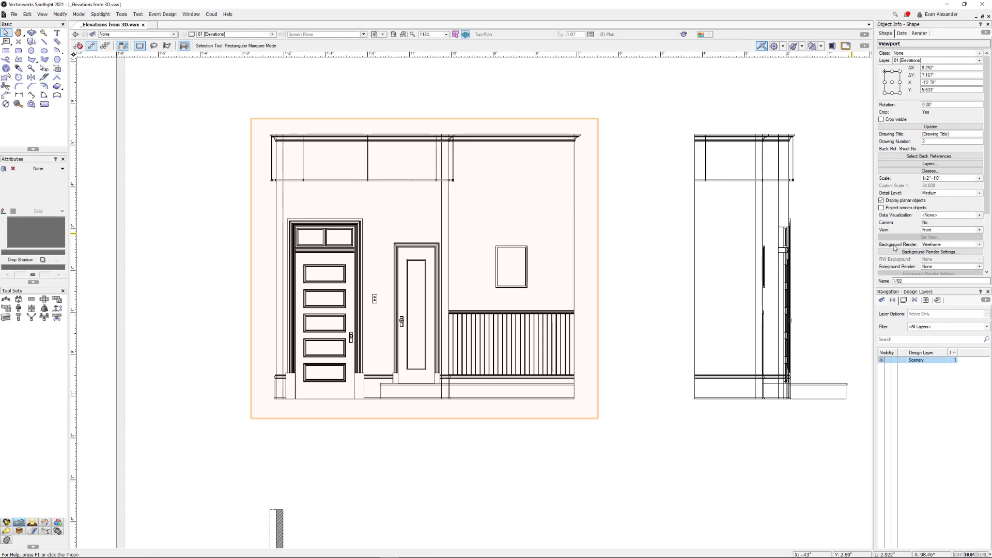
# Set the front elevation viewport's background render to Hidden Line, update it and inspect the cornice, door and wainscot linework.
pyautogui.click(938, 247)
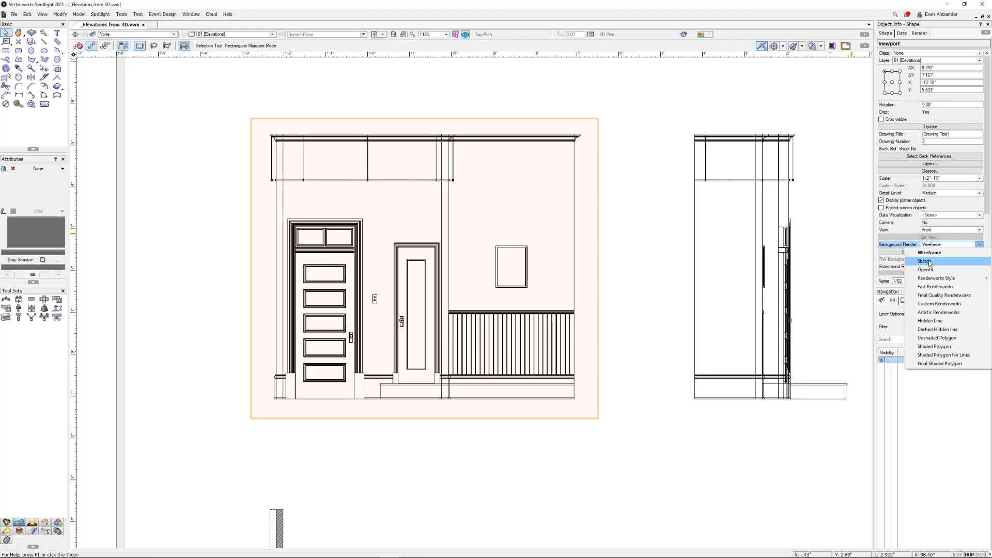
pyautogui.click(940, 321)
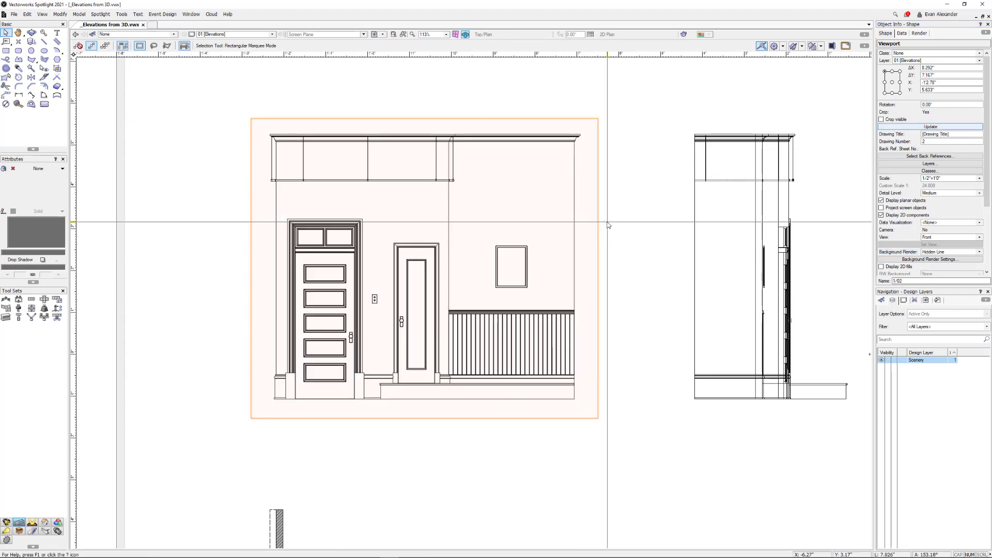
pyautogui.scroll(6, 269, 142)
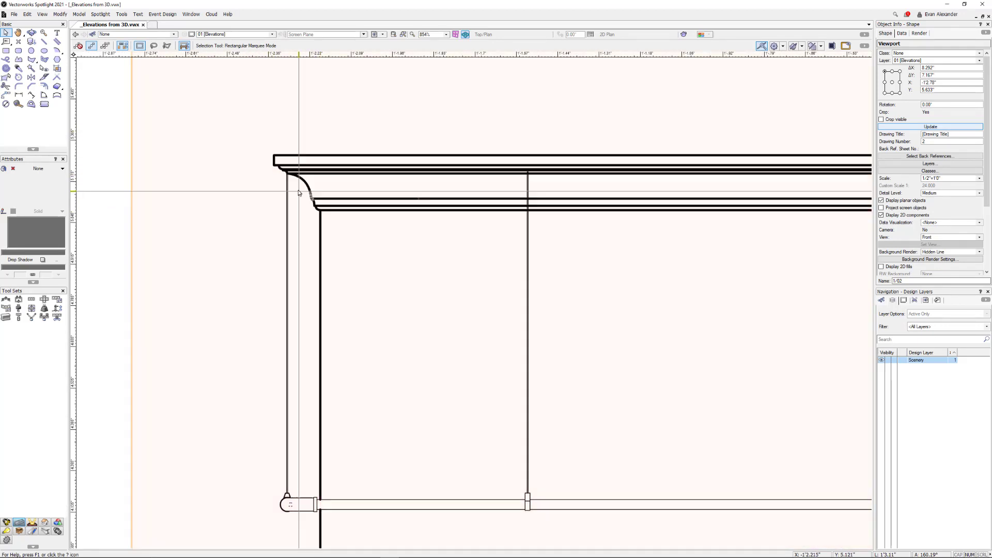
pyautogui.scroll(-1, 329, 212)
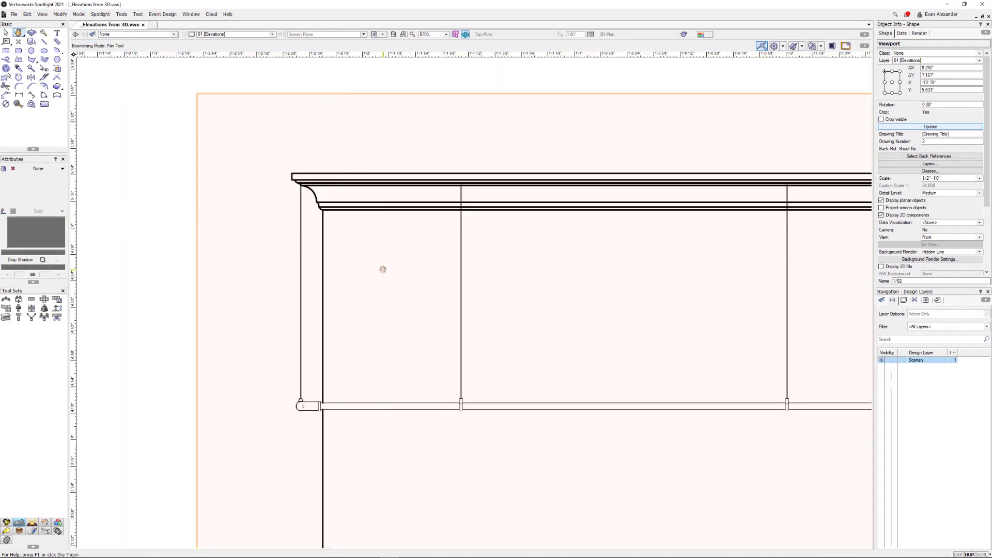
pyautogui.moveTo(383, 269); pyautogui.dragTo(364, 157, button='middle')
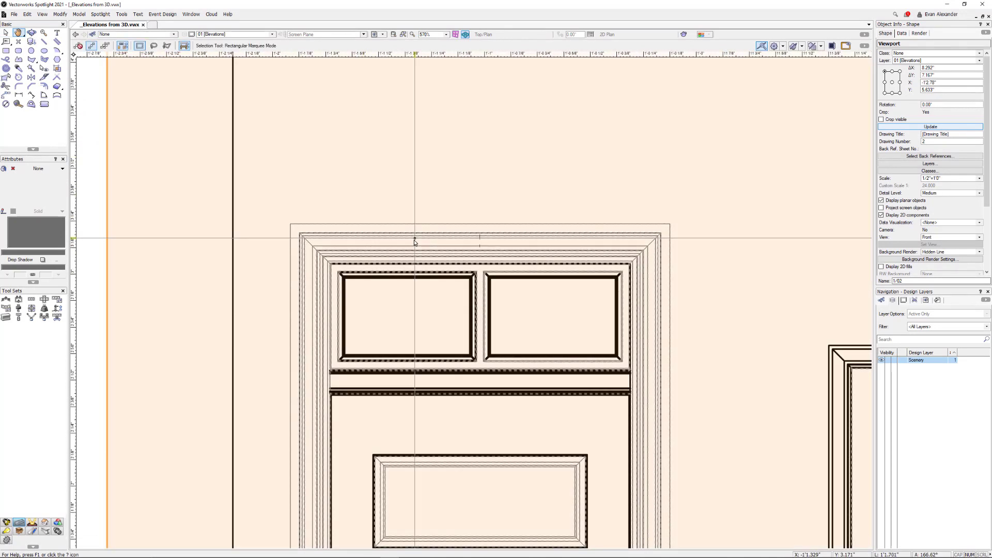
pyautogui.scroll(-3, 414, 239)
pyautogui.moveTo(509, 225); pyautogui.dragTo(362, 122, button='middle')
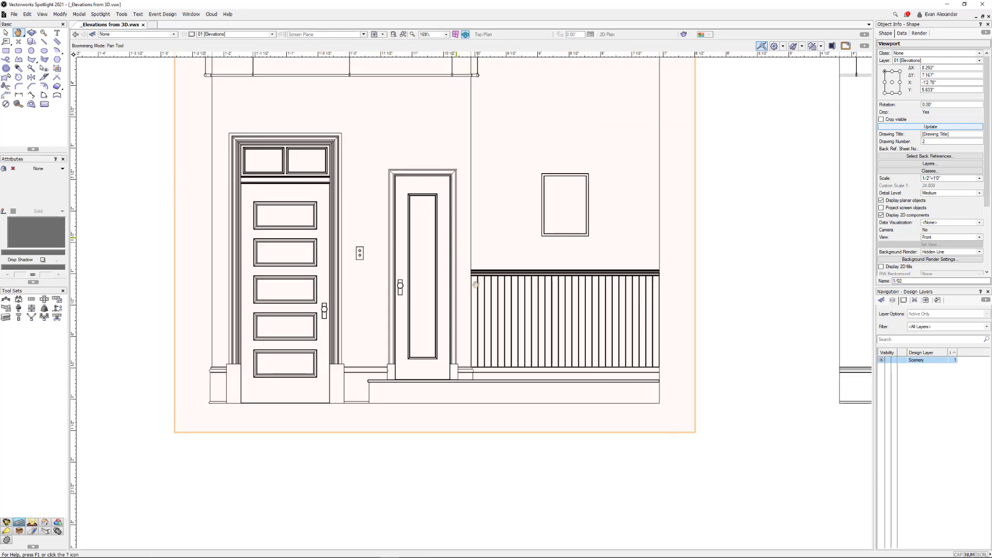
pyautogui.scroll(-1, 499, 300)
pyautogui.moveTo(578, 212); pyautogui.dragTo(449, 224, button='middle')
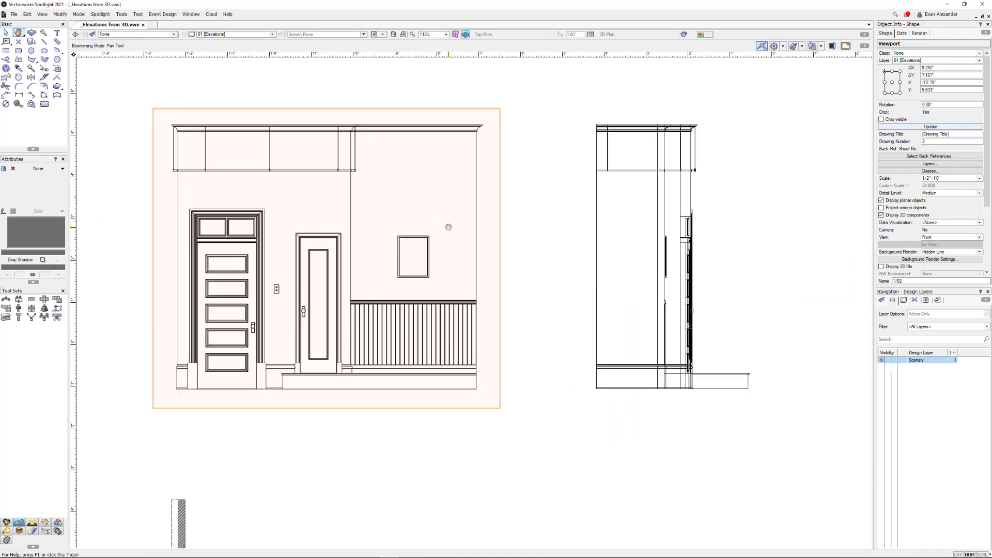
# Set the left elevation viewport's background render to Dashed Hidden line, update it and check its hidden edges.
pyautogui.click(695, 204)
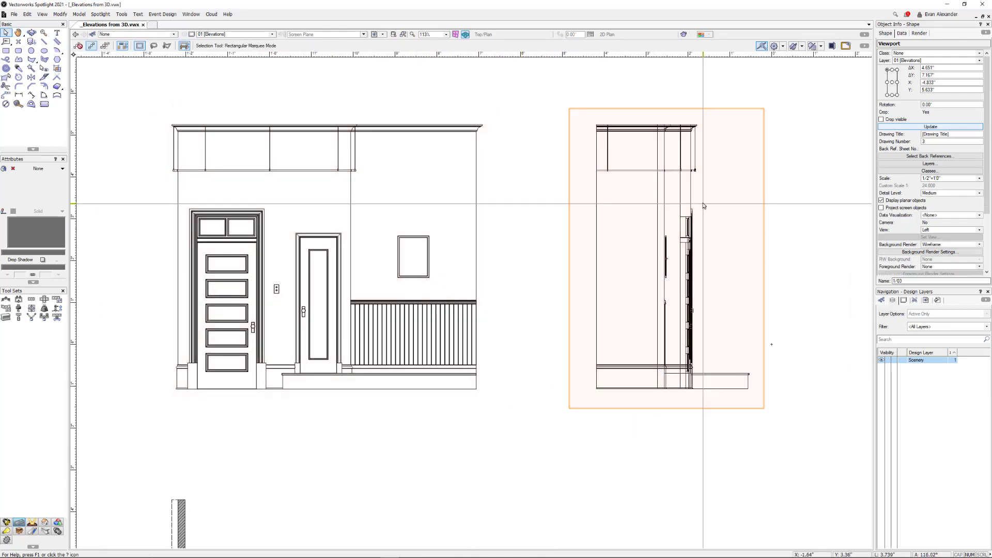
pyautogui.click(940, 245)
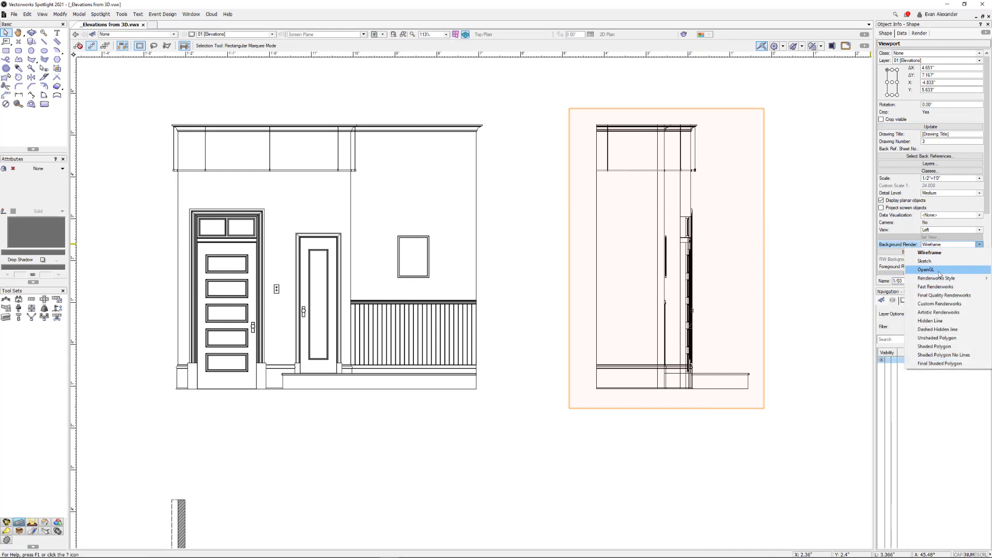
pyautogui.click(929, 329)
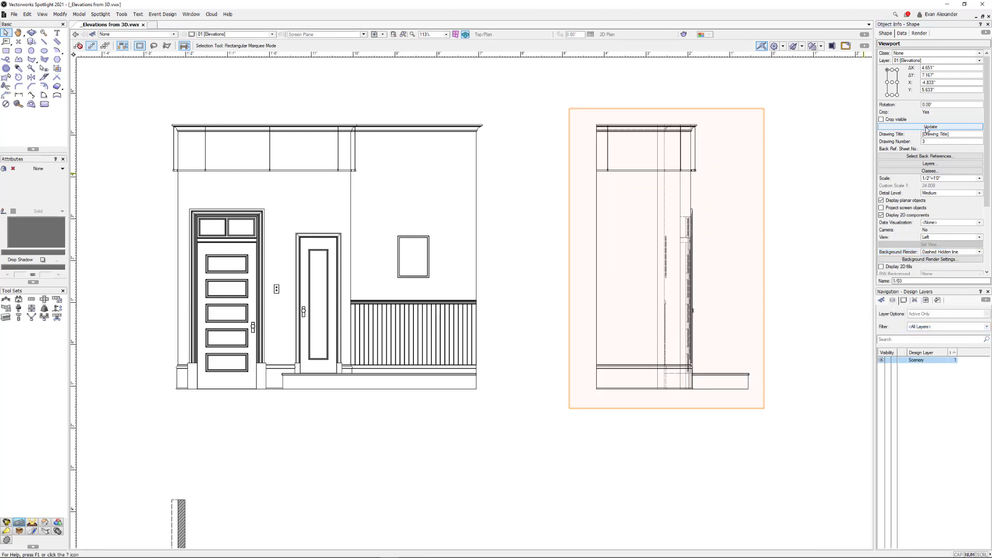
pyautogui.scroll(2, 764, 215)
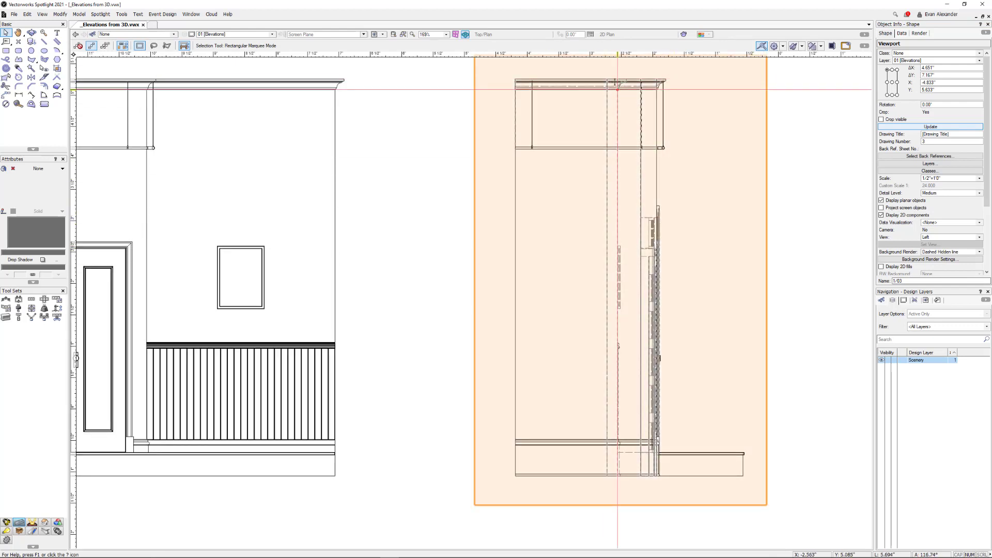
pyautogui.scroll(-4, 368, 217)
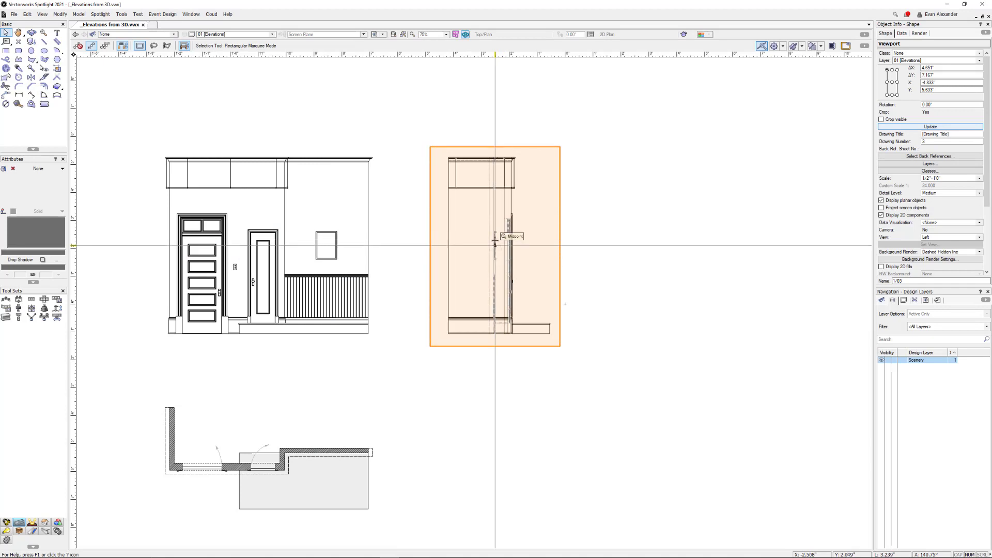
# Move the left elevation viewport about 2.9" straight to the right, and select all three viewports on the sheet.
pyautogui.scroll(-3, 495, 195)
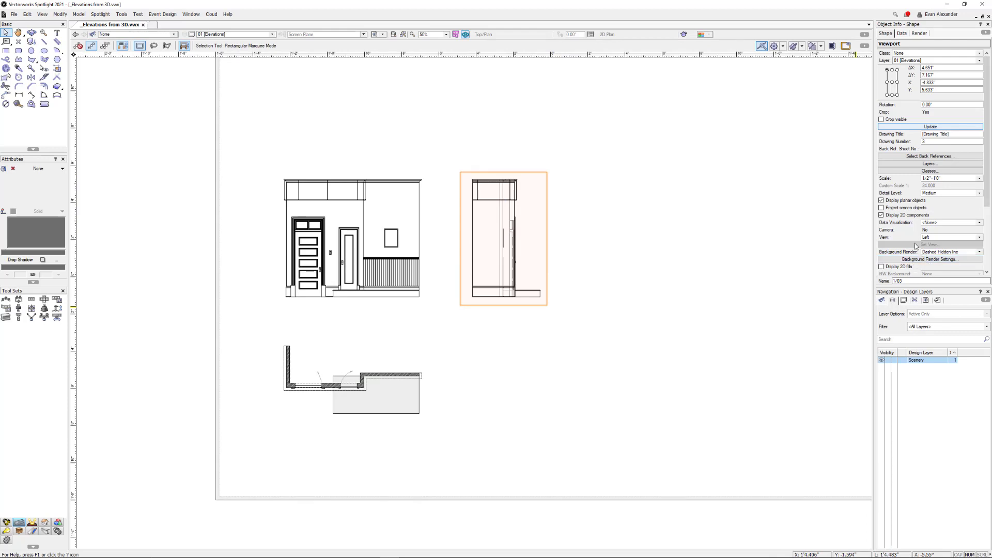
pyautogui.scroll(-1, 594, 215)
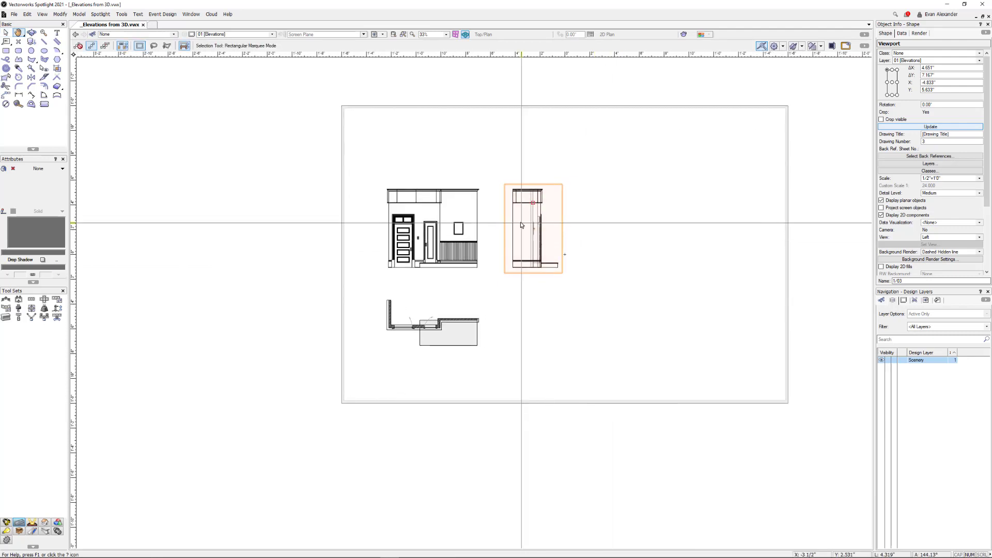
pyautogui.moveTo(527, 202); pyautogui.dragTo(567, 201)
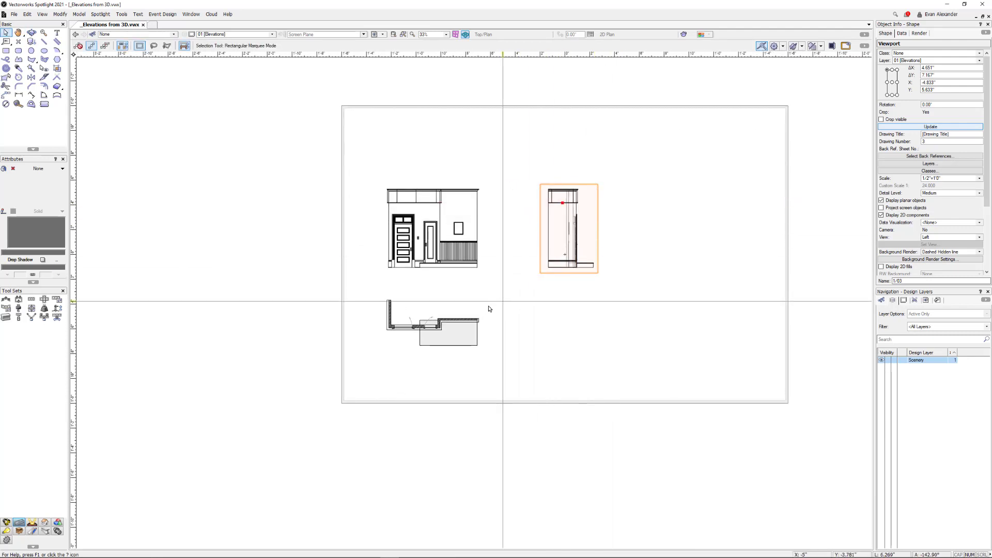
pyautogui.moveTo(309, 156); pyautogui.dragTo(621, 299)
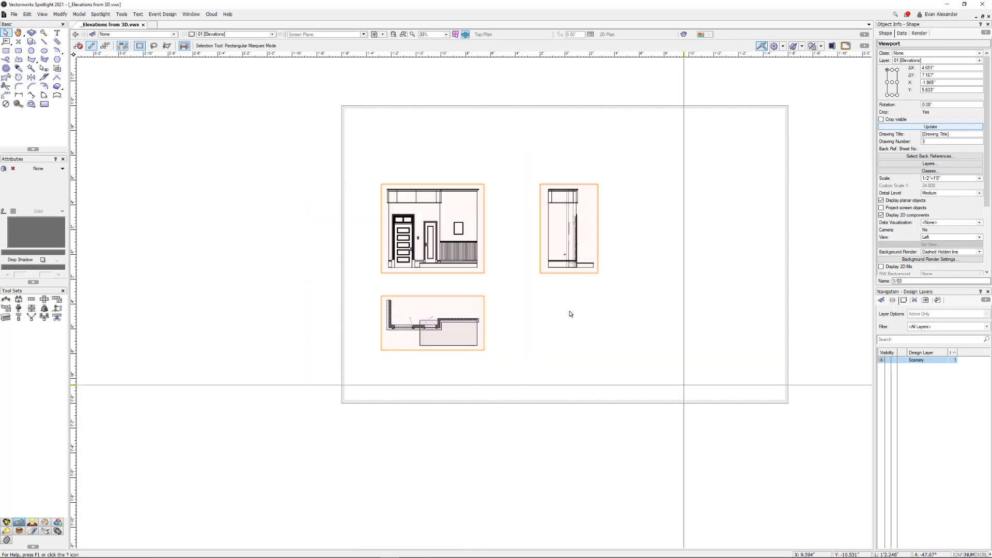
# Shift the three selected viewports to the right on the sheet and duplicate the front elevation viewport about 8.5" to its left.
pyautogui.moveTo(437, 221); pyautogui.dragTo(510, 222)
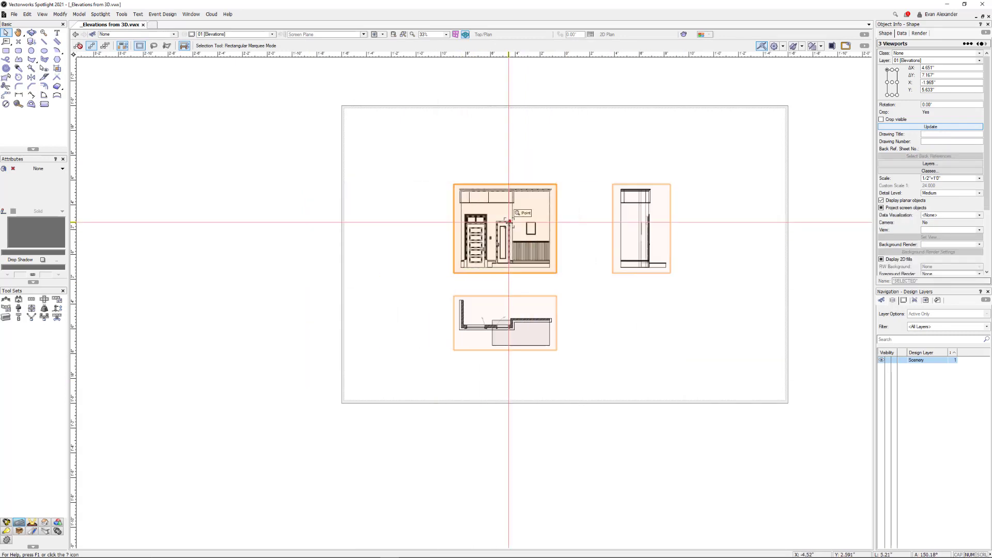
pyautogui.click(484, 212)
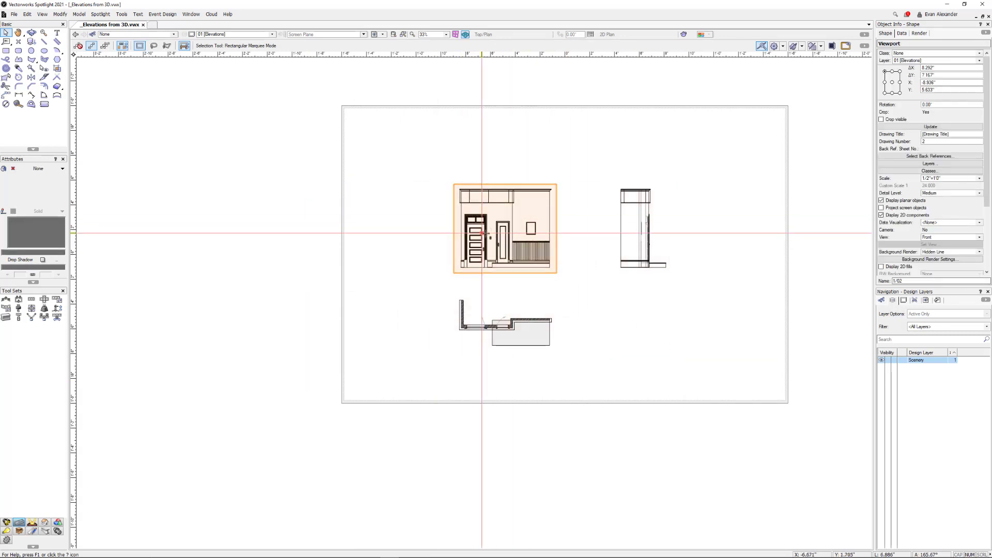
pyautogui.hotkey('ctrl', 'd')
pyautogui.moveTo(489, 230); pyautogui.dragTo(363, 224)
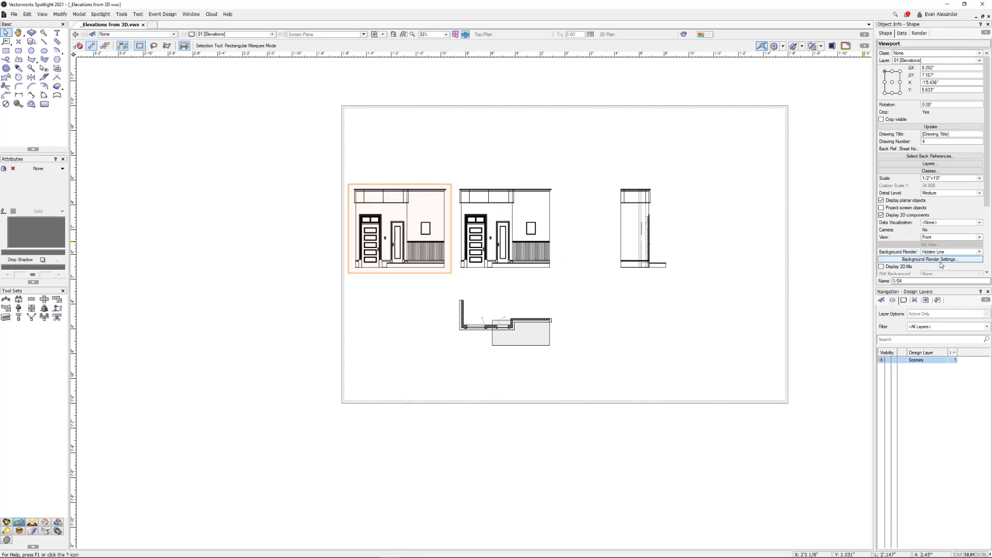
# Set the duplicated viewport's view to Left Isometric and enlarge its crop to about 19'2" by 20'6" around the whole set piece.
pyautogui.click(940, 238)
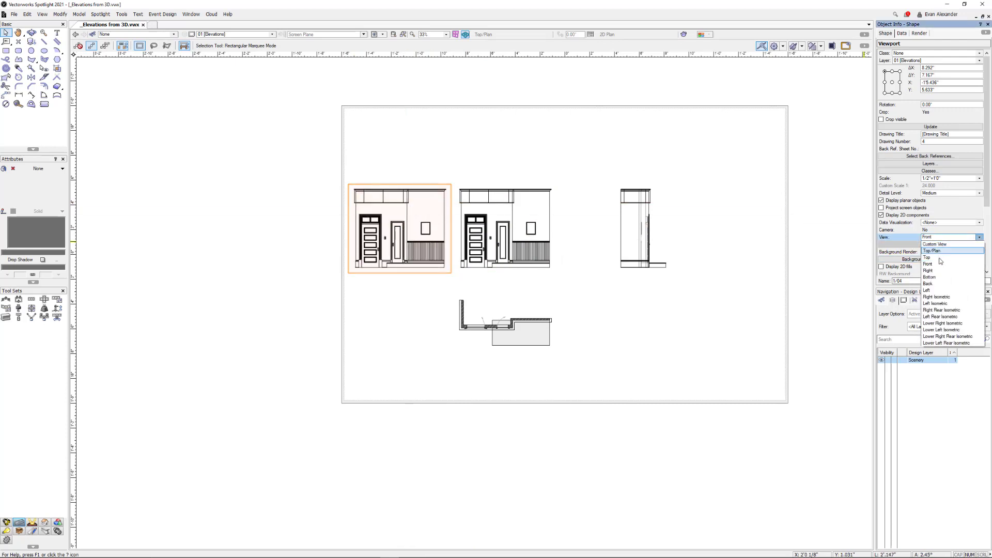
pyautogui.click(938, 303)
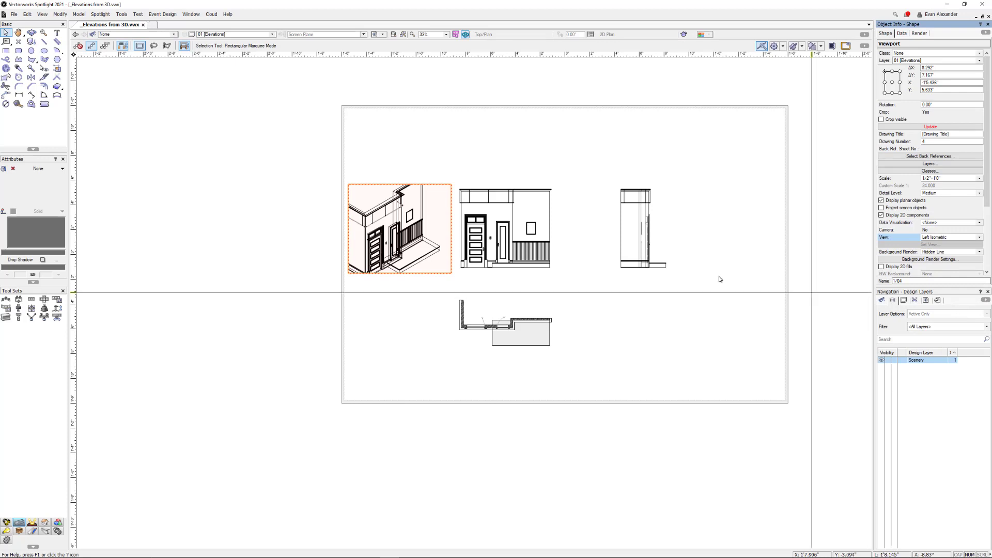
pyautogui.doubleClick(451, 272)
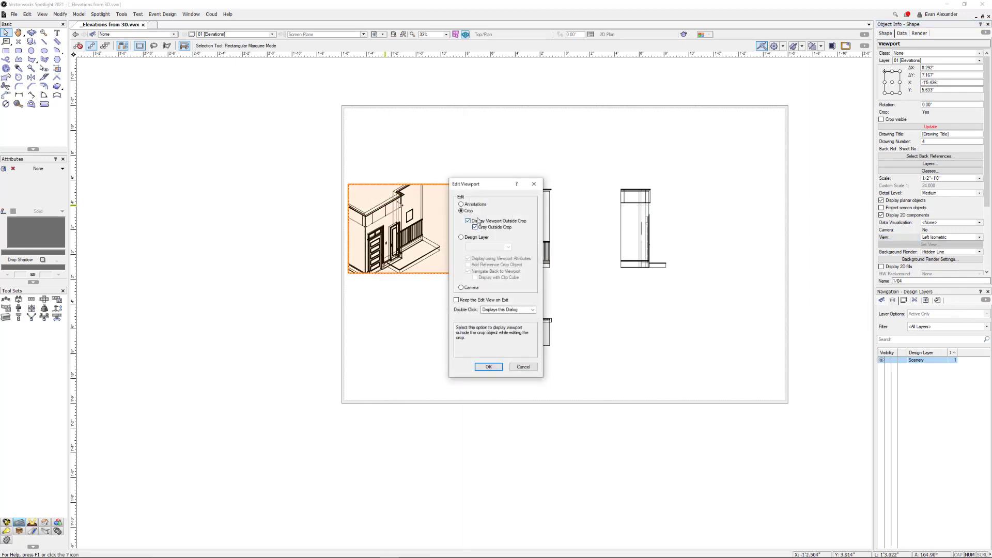
pyautogui.click(491, 367)
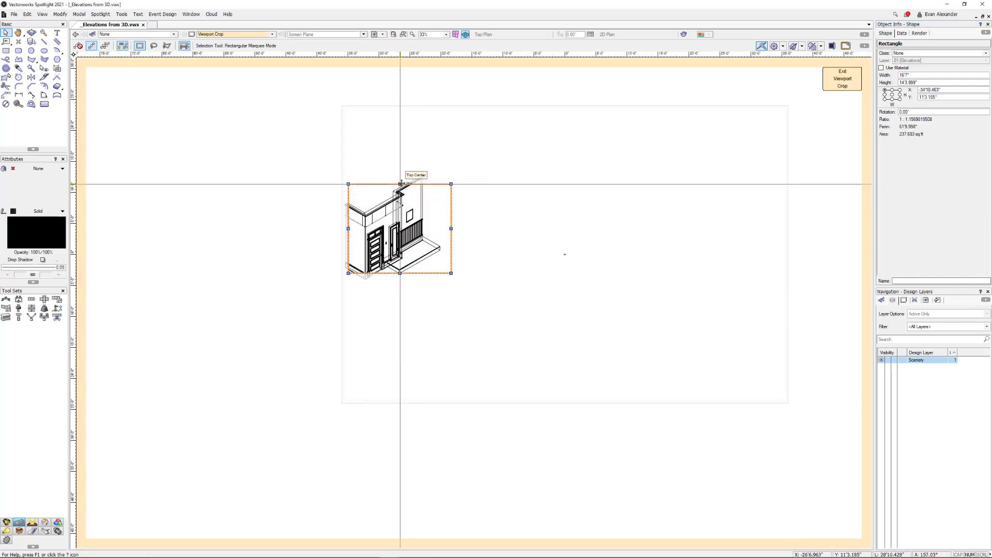
pyautogui.moveTo(400, 183); pyautogui.dragTo(400, 170)
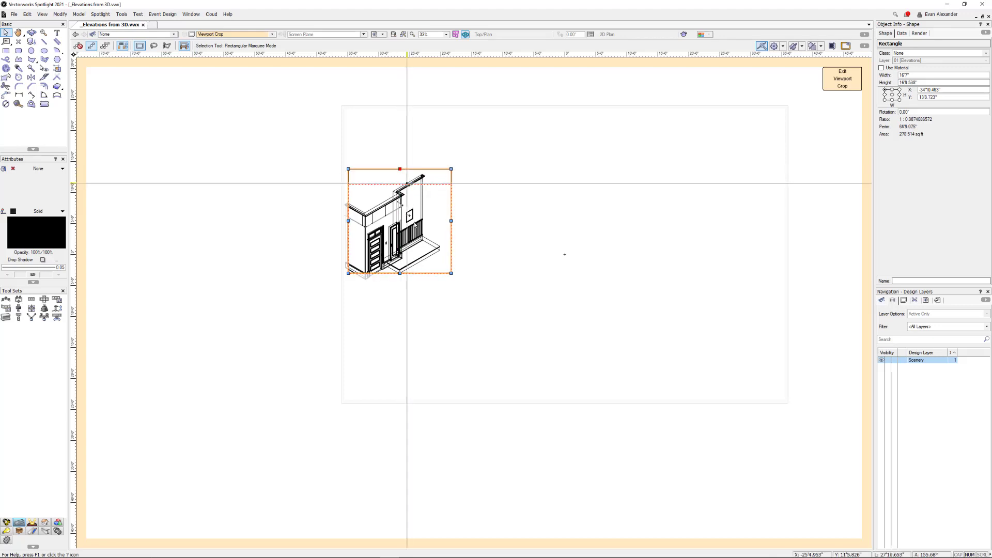
pyautogui.moveTo(399, 273); pyautogui.dragTo(400, 296)
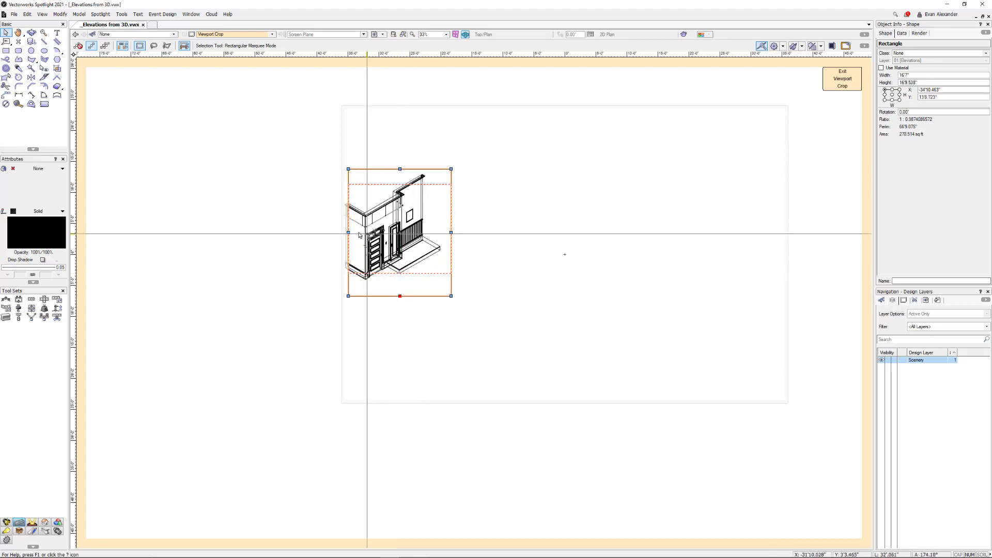
pyautogui.moveTo(348, 234); pyautogui.dragTo(333, 232)
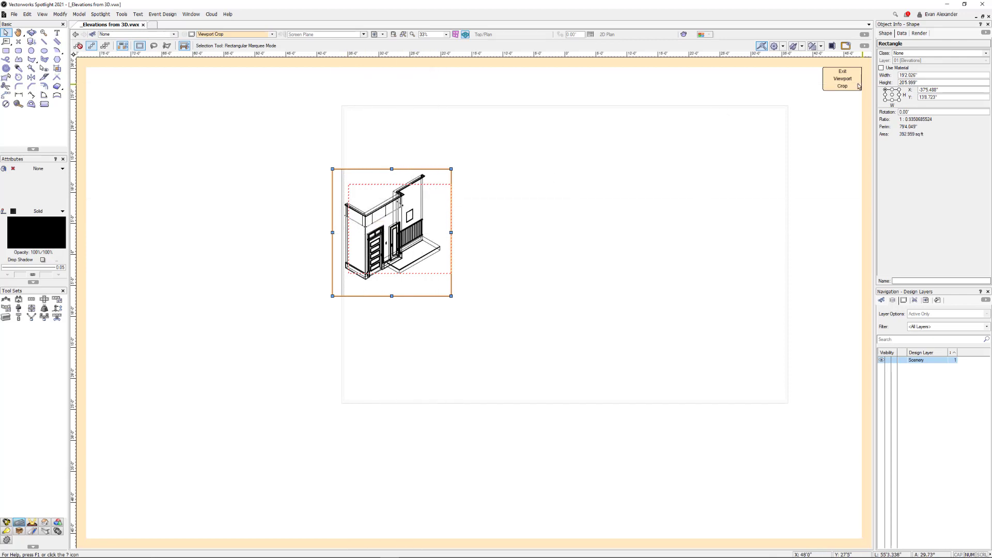
pyautogui.click(843, 79)
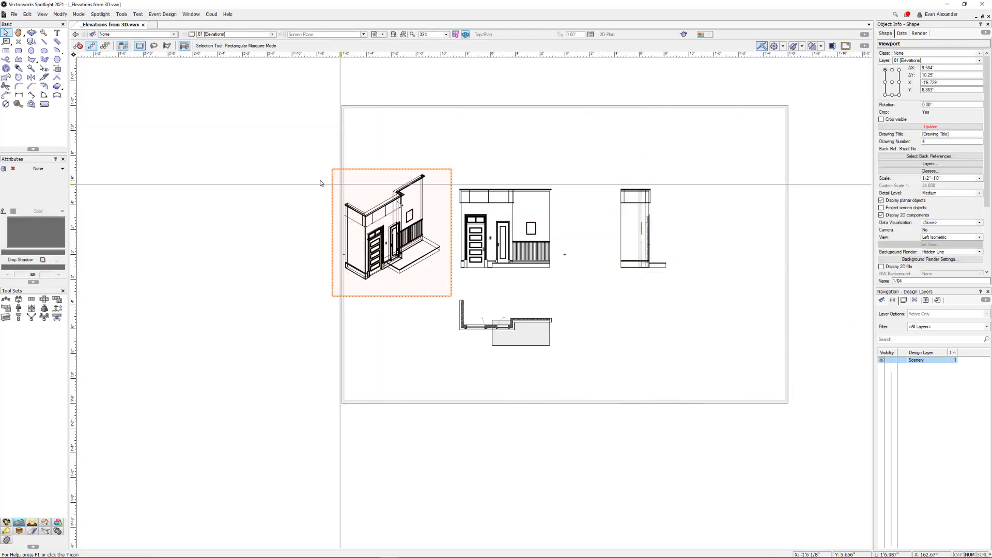
# Select all four viewports and move them together about 2" to the right on the sheet.
pyautogui.moveTo(279, 150); pyautogui.dragTo(386, 208)
pyautogui.moveTo(329, 182); pyautogui.dragTo(738, 384)
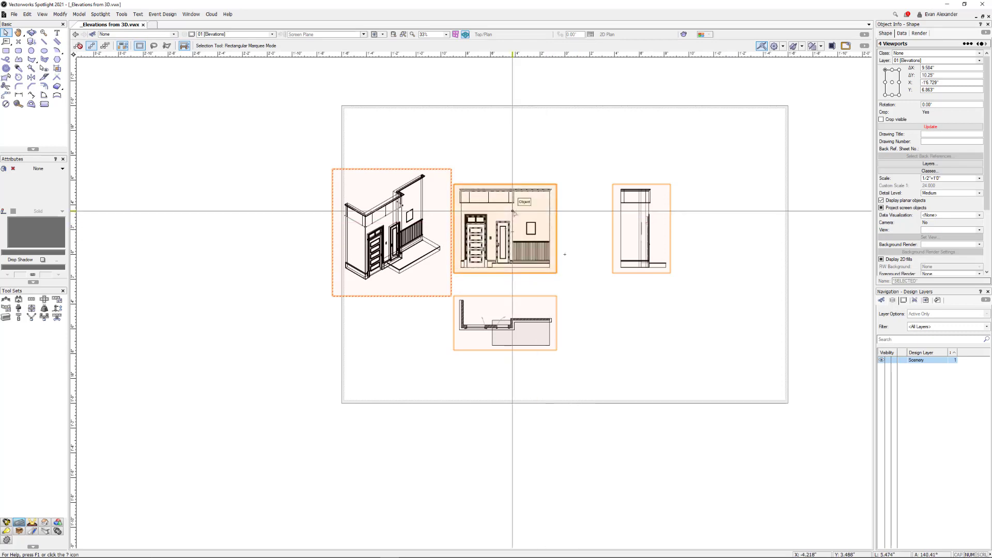
pyautogui.moveTo(514, 213)
pyautogui.mouseDown()
pyautogui.moveTo(532, 204)
pyautogui.moveTo(517, 228)
pyautogui.mouseUp()
pyautogui.scroll(5, 450, 274)
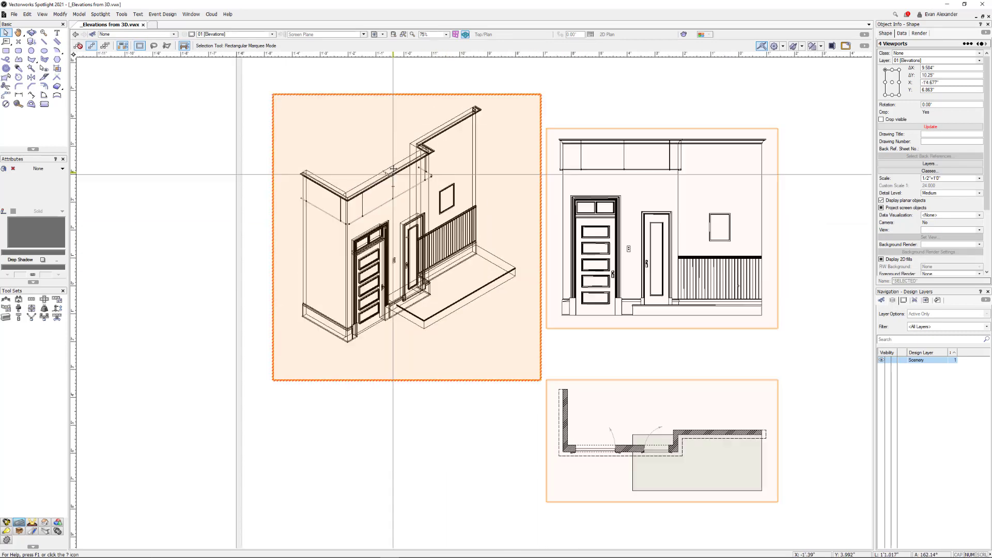
# Try OpenGL as the isometric viewport's background render, update it and inspect the cornice, door and wainscot edges.
pyautogui.click(388, 103)
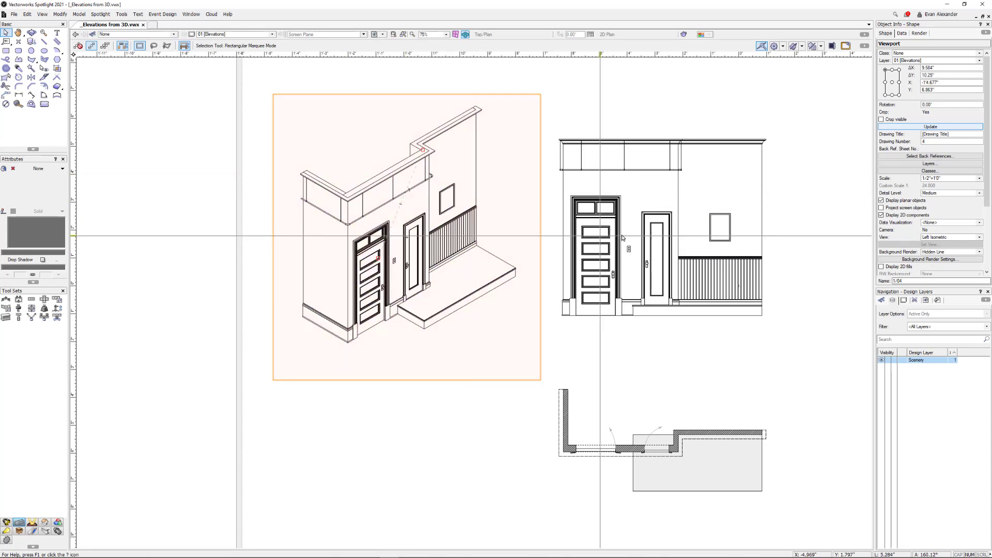
pyautogui.click(942, 252)
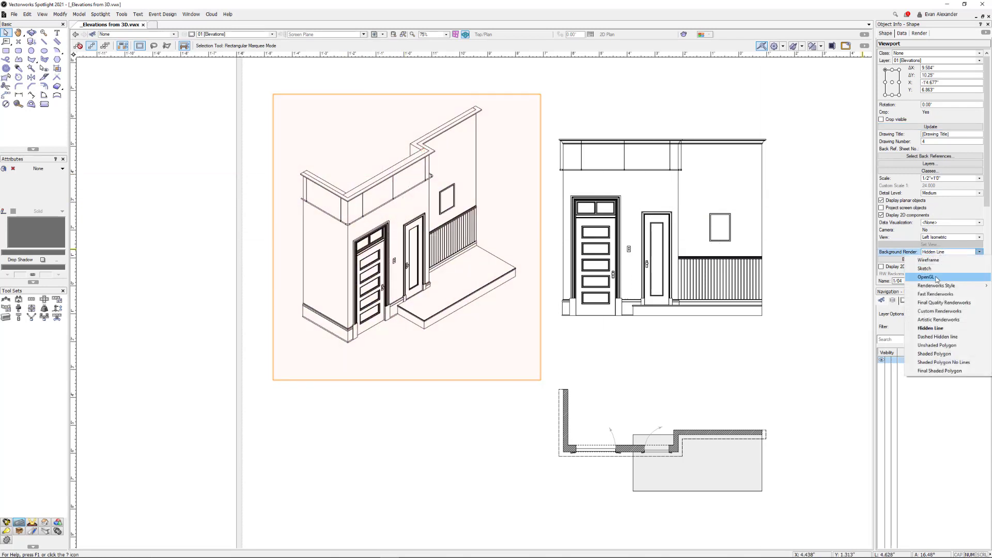
pyautogui.click(937, 277)
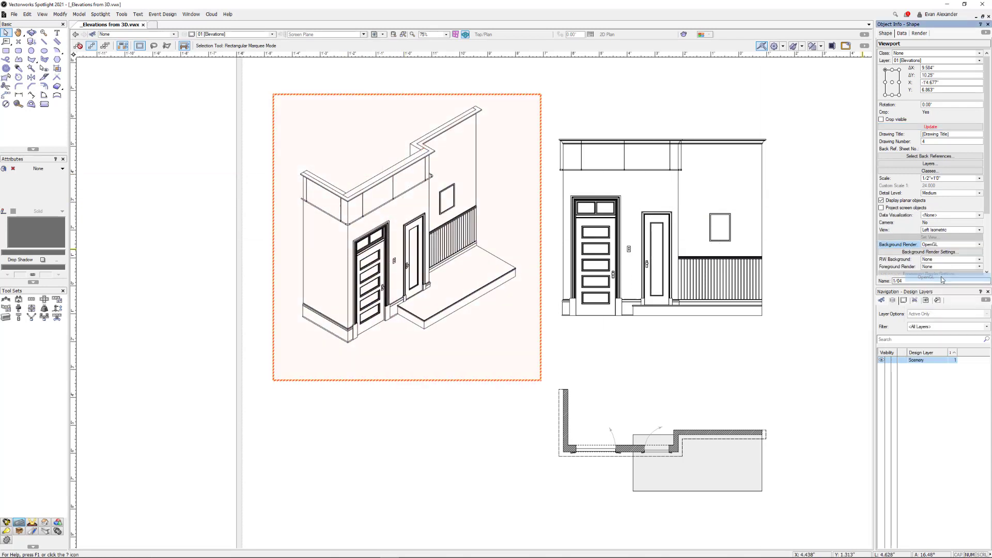
pyautogui.click(941, 127)
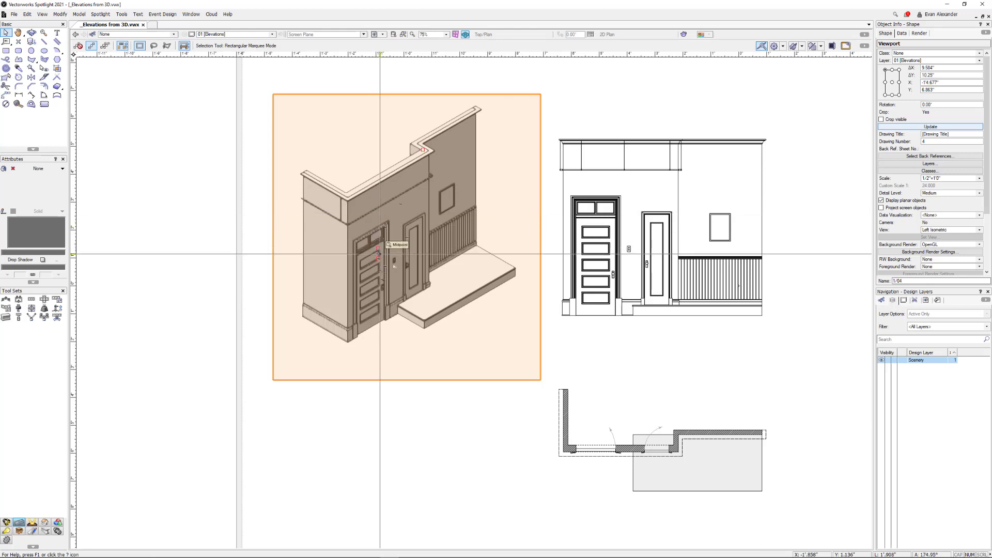
pyautogui.click(428, 418)
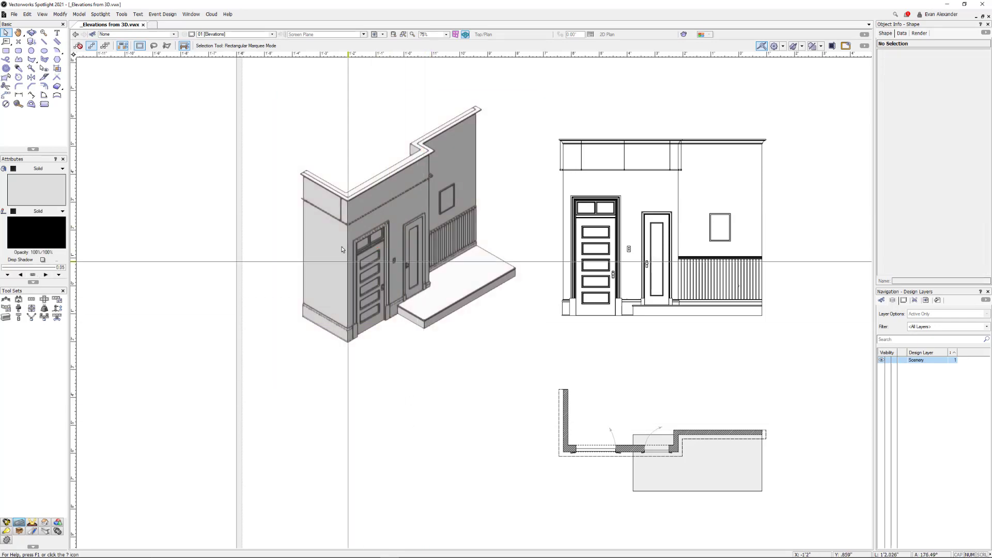
pyautogui.scroll(4, 349, 227)
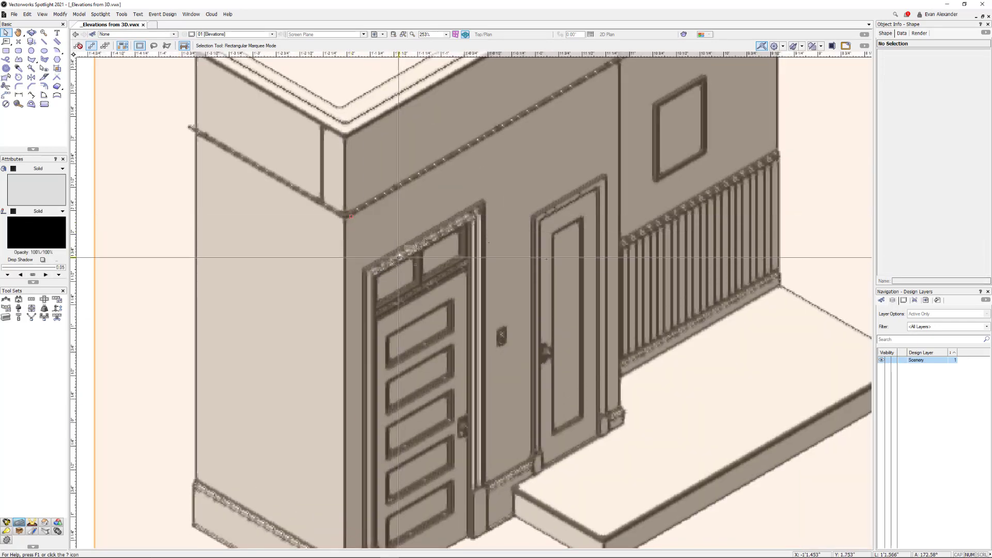
pyautogui.scroll(2, 369, 273)
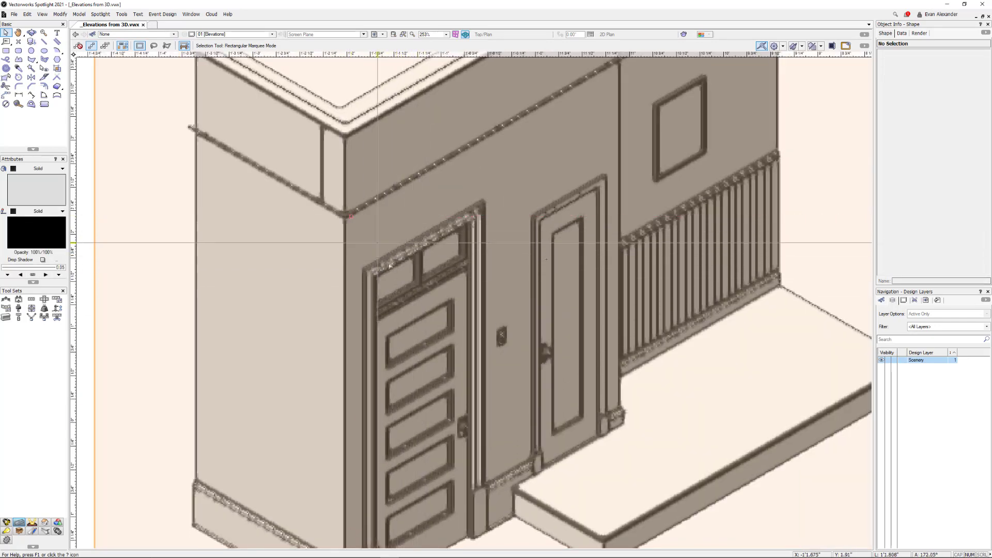
pyautogui.scroll(-3, 378, 242)
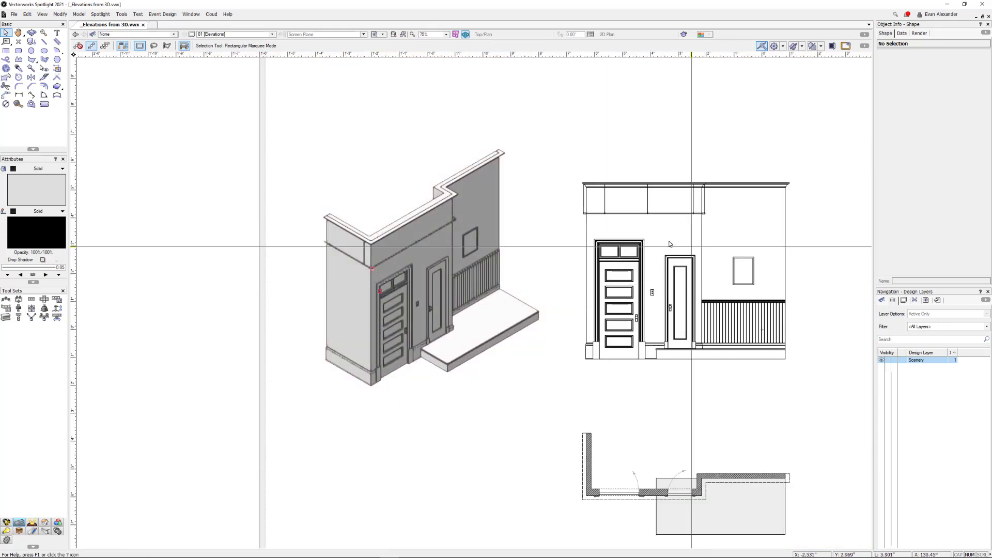
# Set the isometric viewport's background render to Final Quality Renderworks, update it and inspect the door and trim shading up close.
pyautogui.click(449, 210)
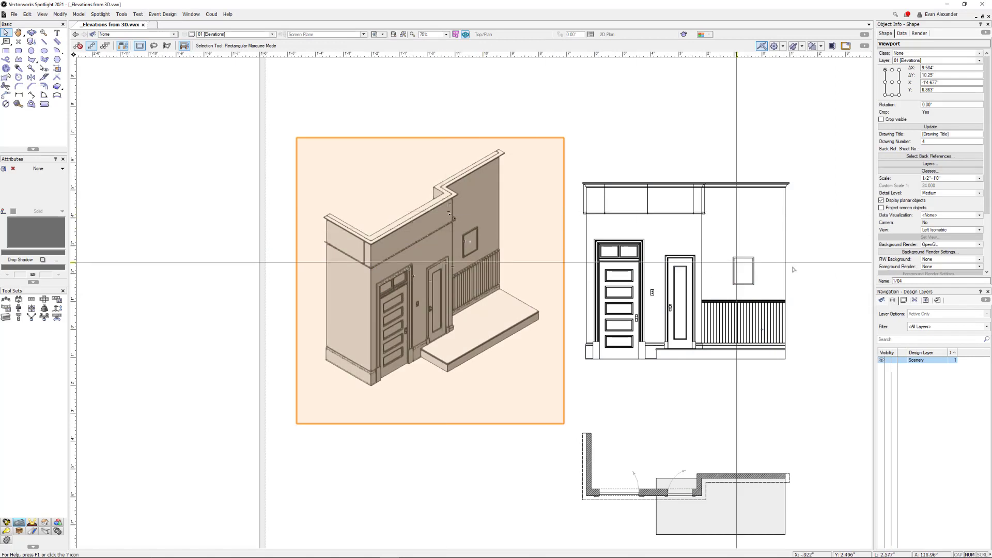
pyautogui.click(937, 244)
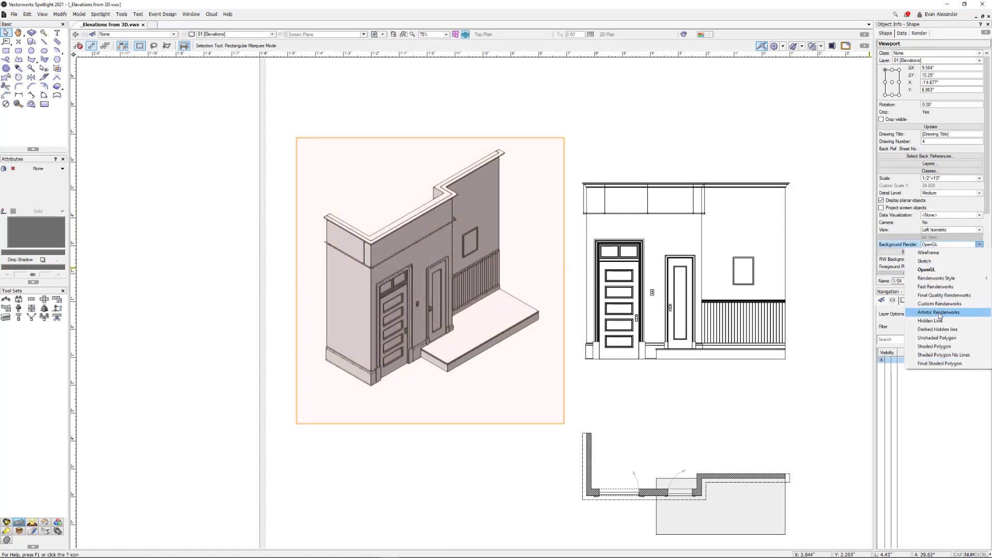
pyautogui.click(942, 295)
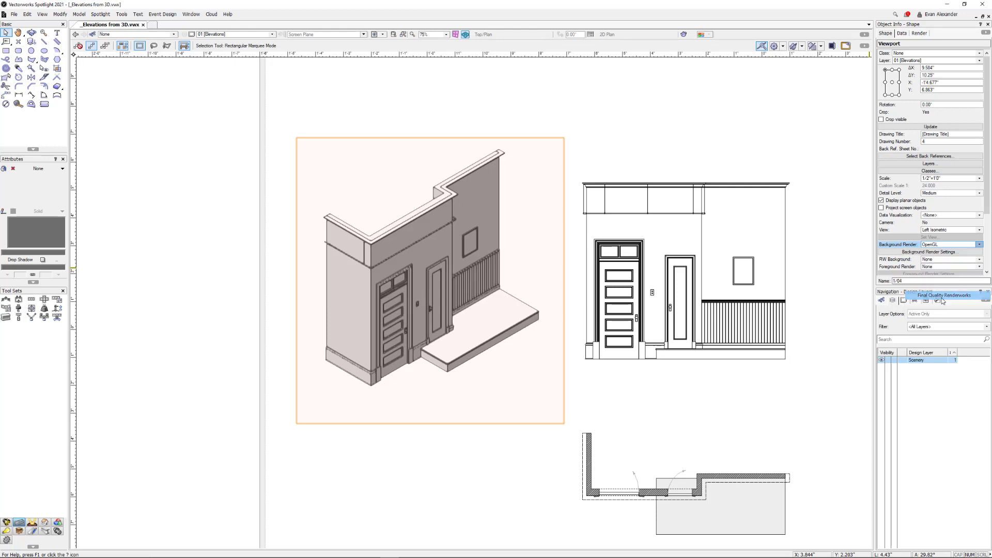
pyautogui.click(942, 127)
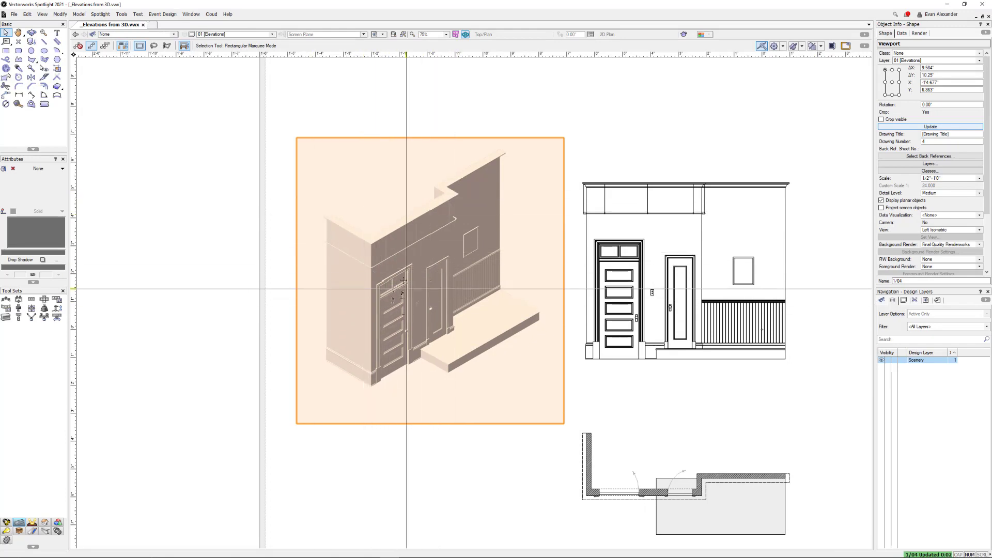
pyautogui.scroll(2, 403, 300)
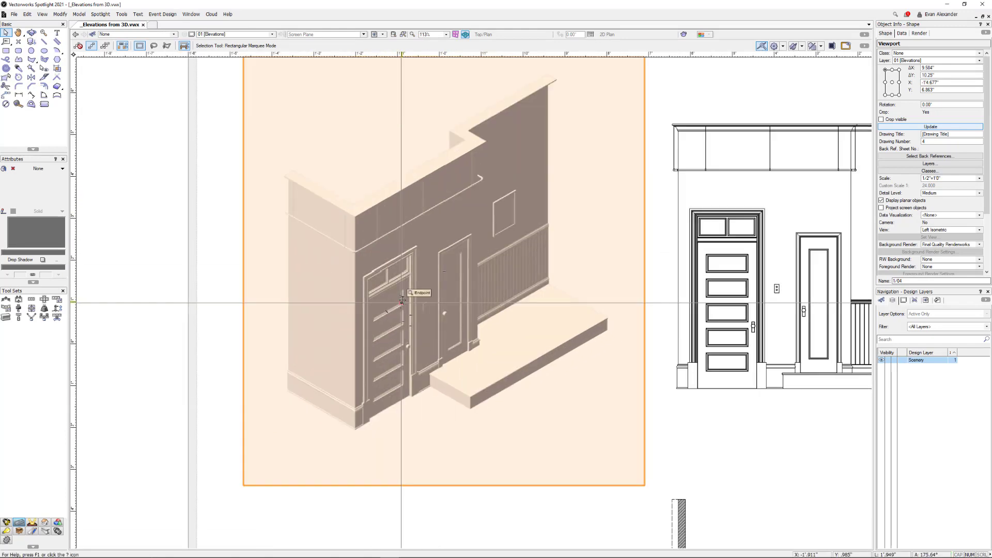
pyautogui.scroll(2, 362, 259)
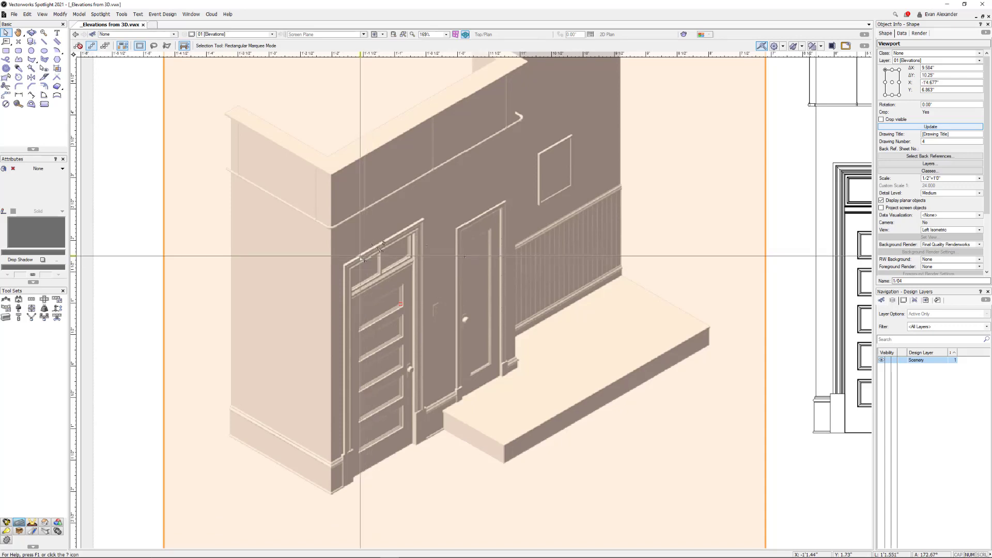
pyautogui.scroll(4, 371, 264)
pyautogui.scroll(-6, 376, 267)
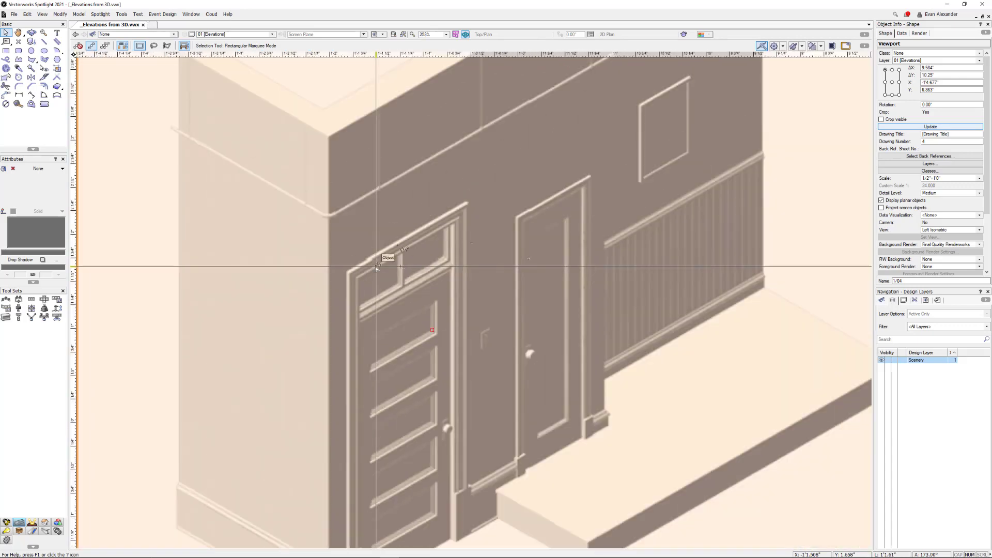
pyautogui.scroll(-2, 376, 268)
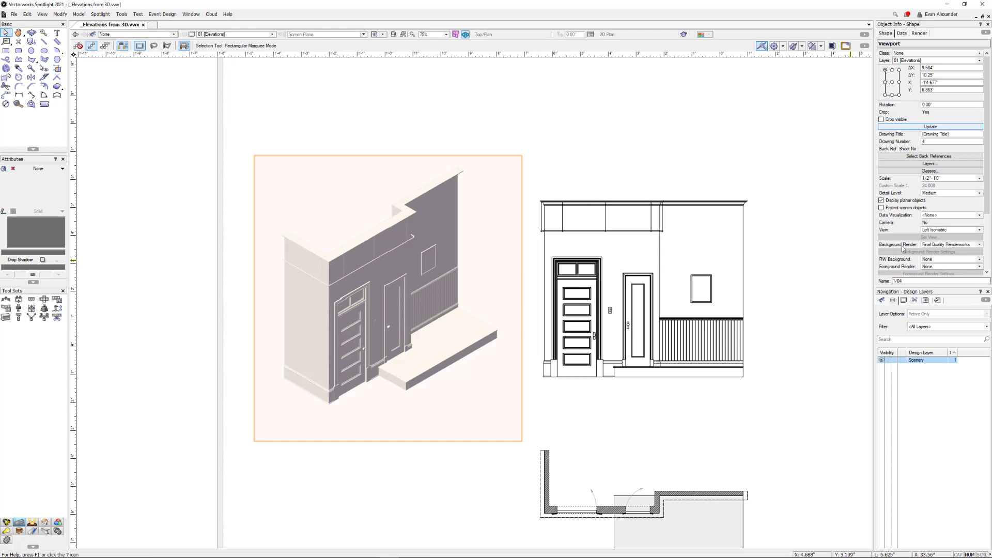
# Set the isometric viewport's foreground render to Hidden Line, update it, and check the linework at the base, doors and platform.
pyautogui.click(939, 267)
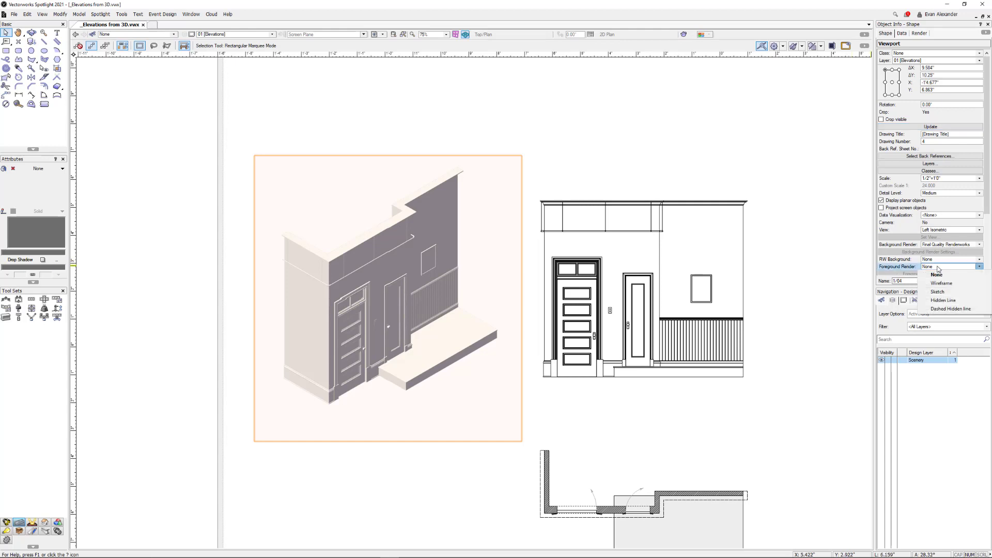
pyautogui.click(943, 301)
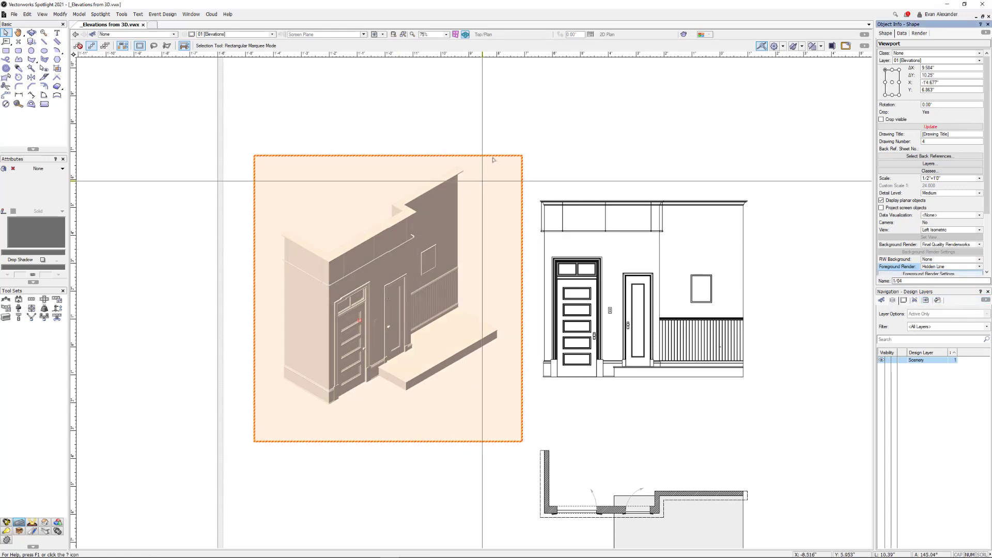
pyautogui.click(925, 127)
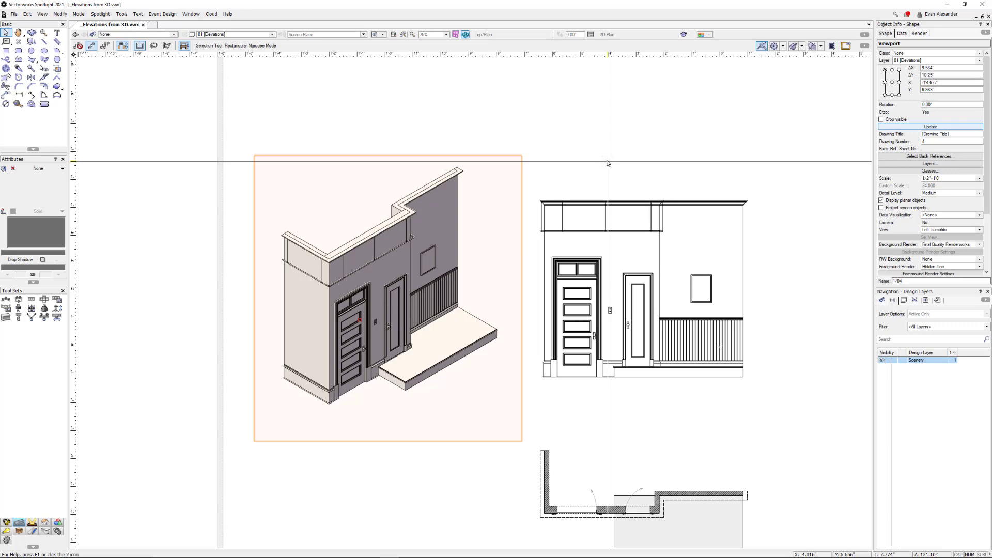
pyautogui.scroll(5, 328, 405)
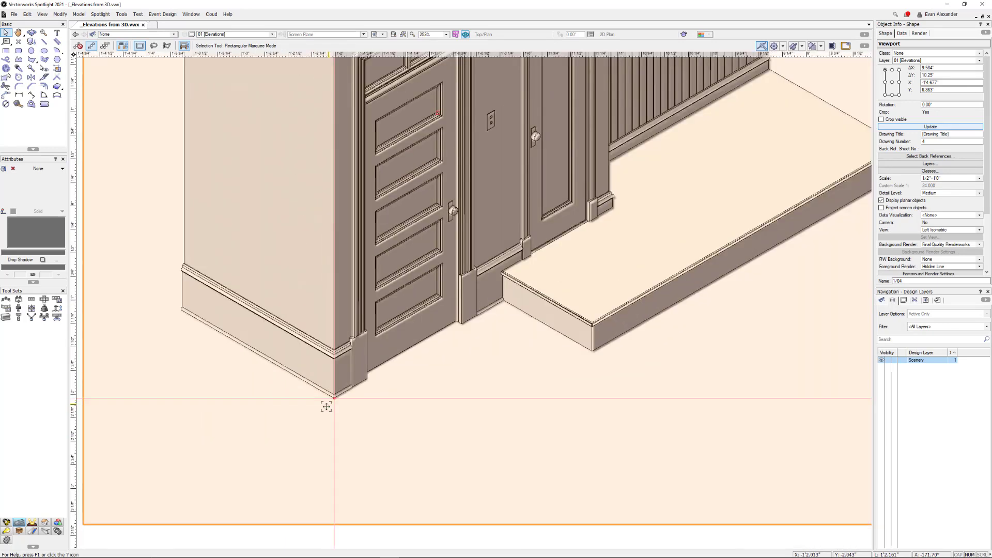
pyautogui.scroll(-5, 326, 407)
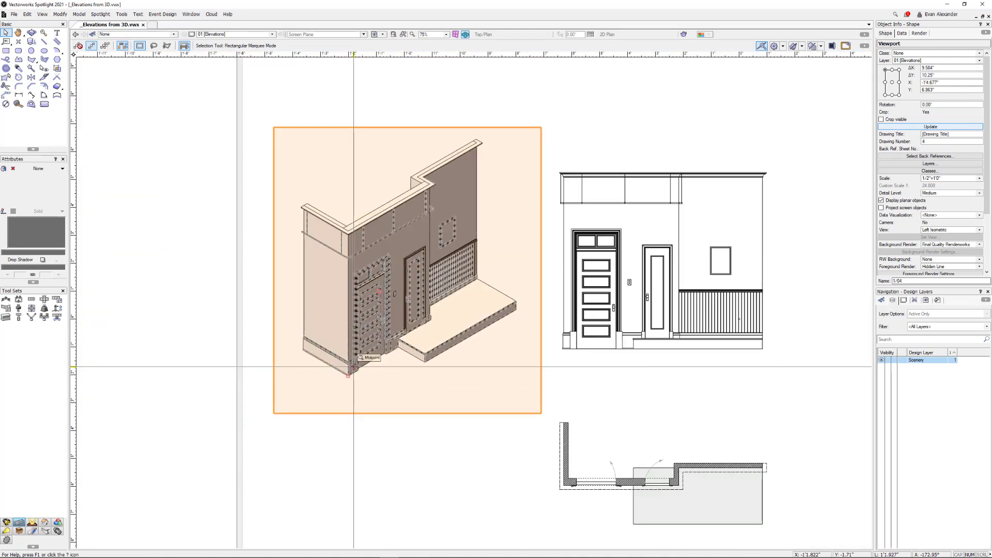
pyautogui.click(598, 124)
pyautogui.moveTo(611, 127); pyautogui.dragTo(476, 123, button='middle')
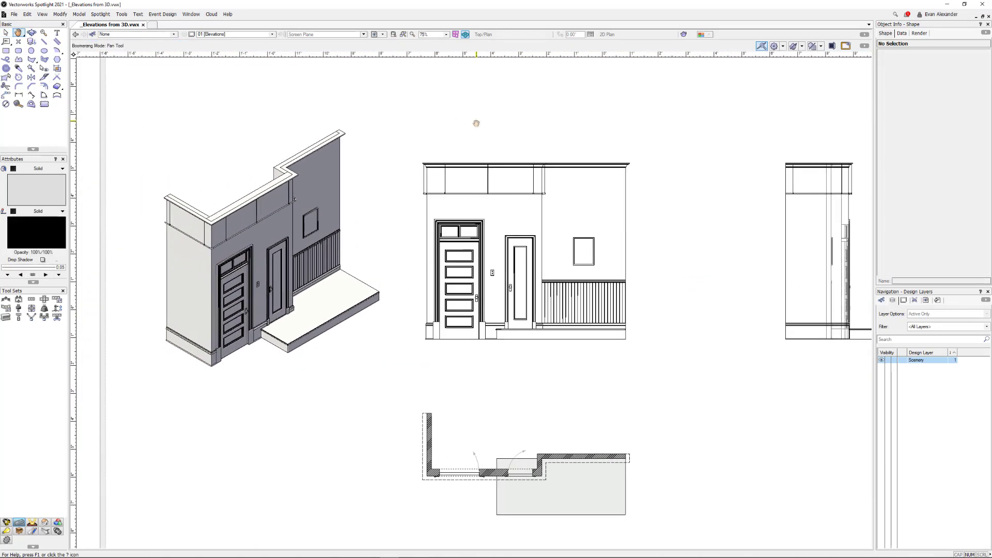
# Move the left elevation viewport horizontally about 3" closer to the front elevation.
pyautogui.scroll(-3, 408, 333)
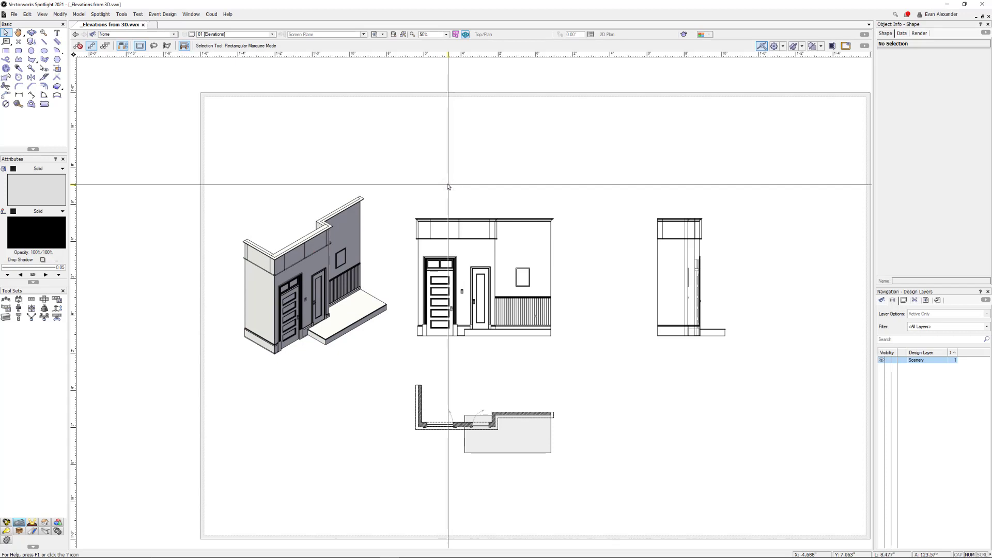
pyautogui.moveTo(458, 184); pyautogui.dragTo(436, 168)
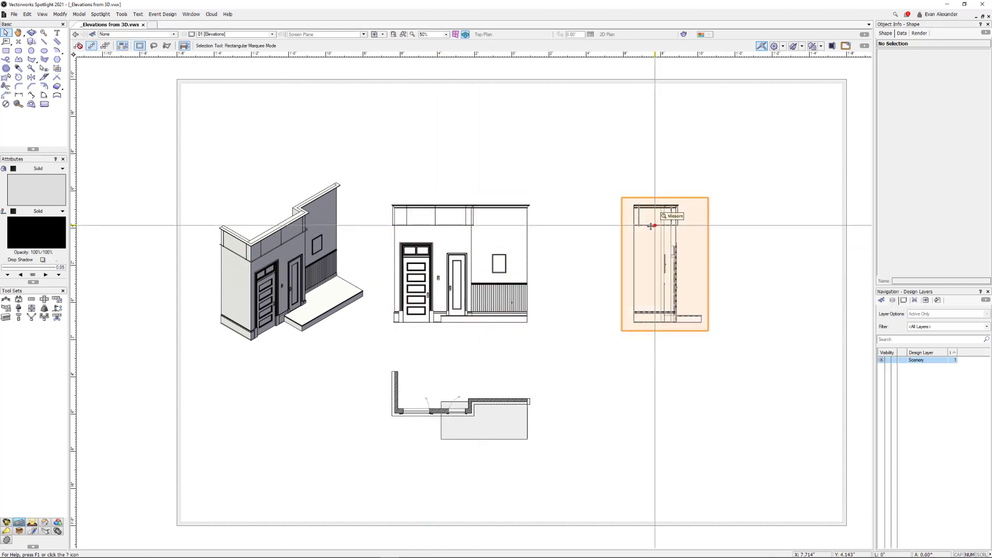
pyautogui.moveTo(651, 226); pyautogui.dragTo(593, 226)
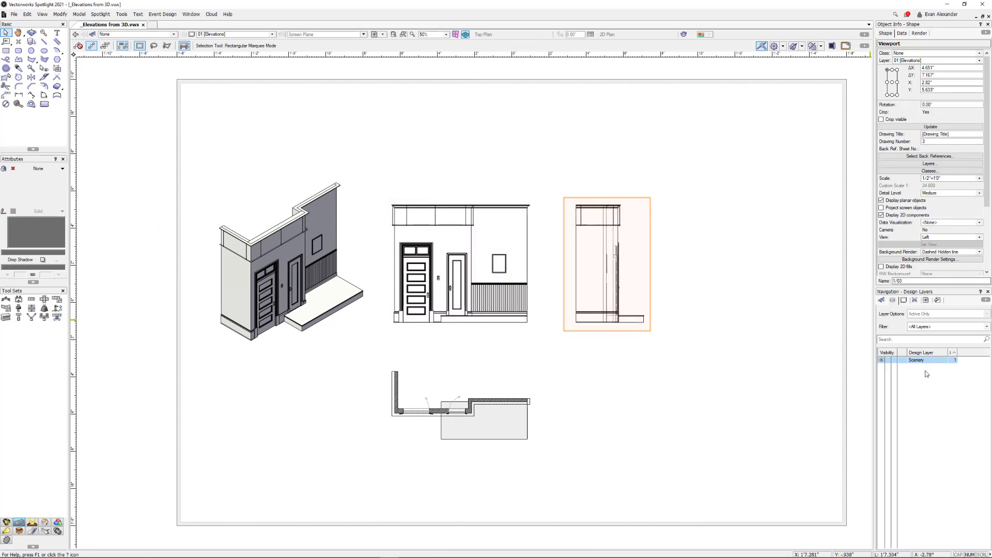
# On the Scenery design layer, open the symbol's 3D component for editing in Front view and ungroup its geometry.
pyautogui.click(903, 362)
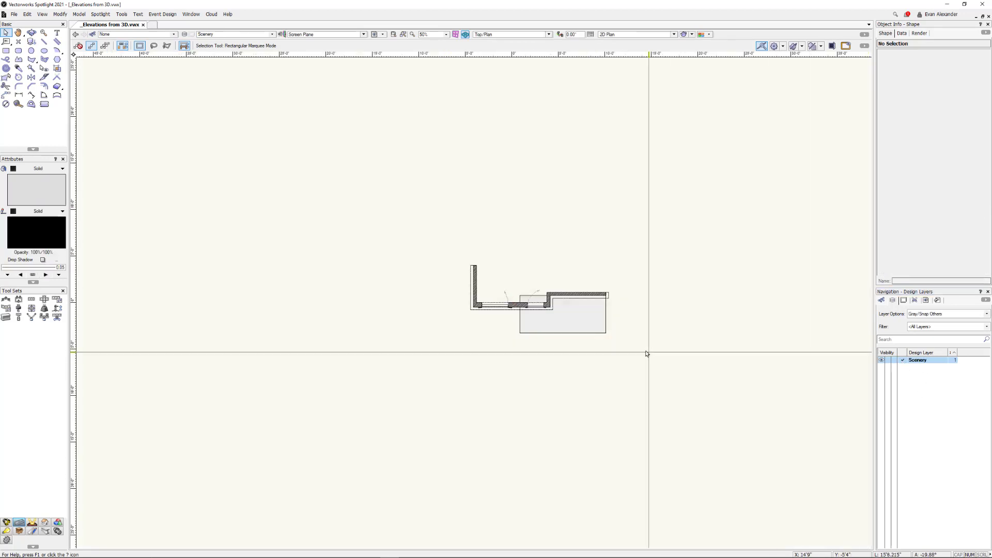
pyautogui.scroll(3, 547, 321)
pyautogui.press('KP_2')
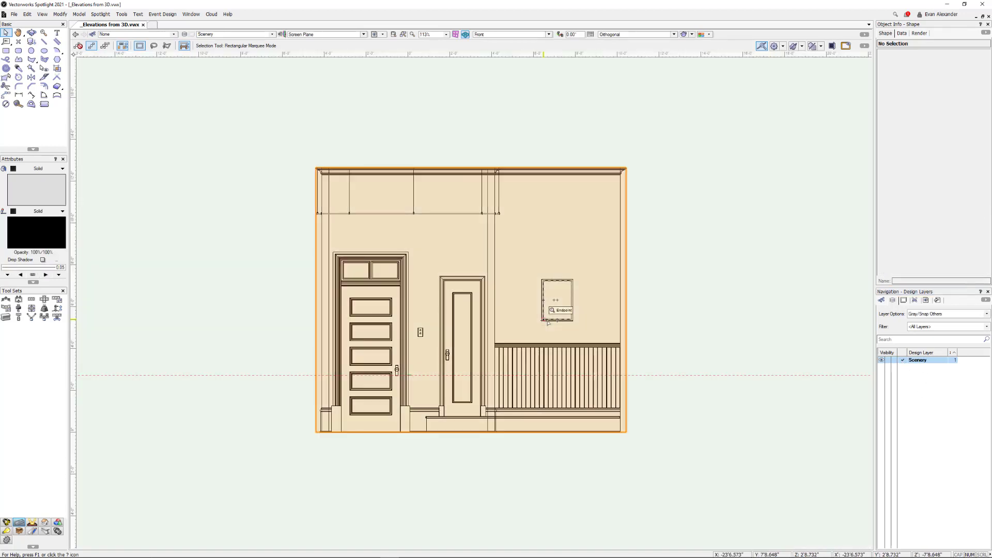
pyautogui.doubleClick(566, 284)
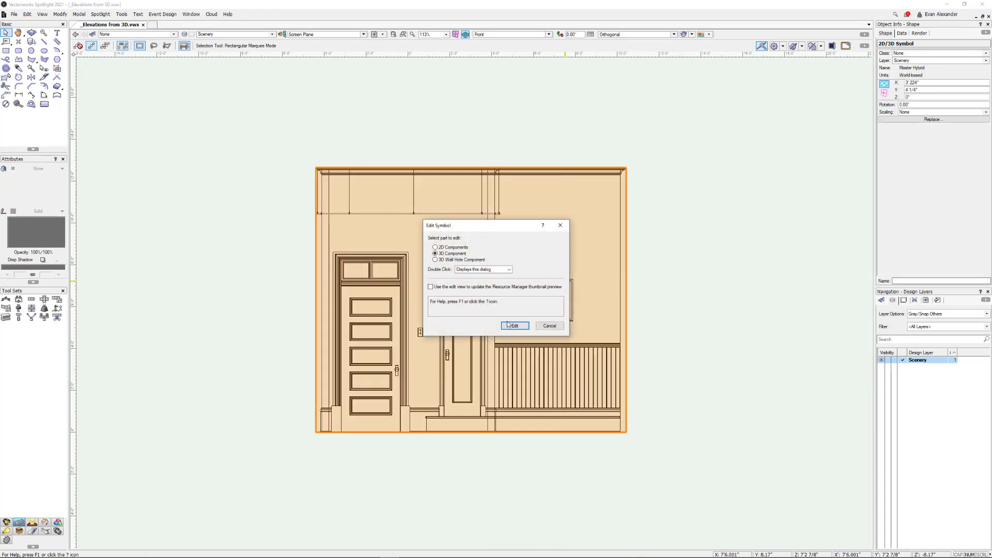
pyautogui.click(514, 325)
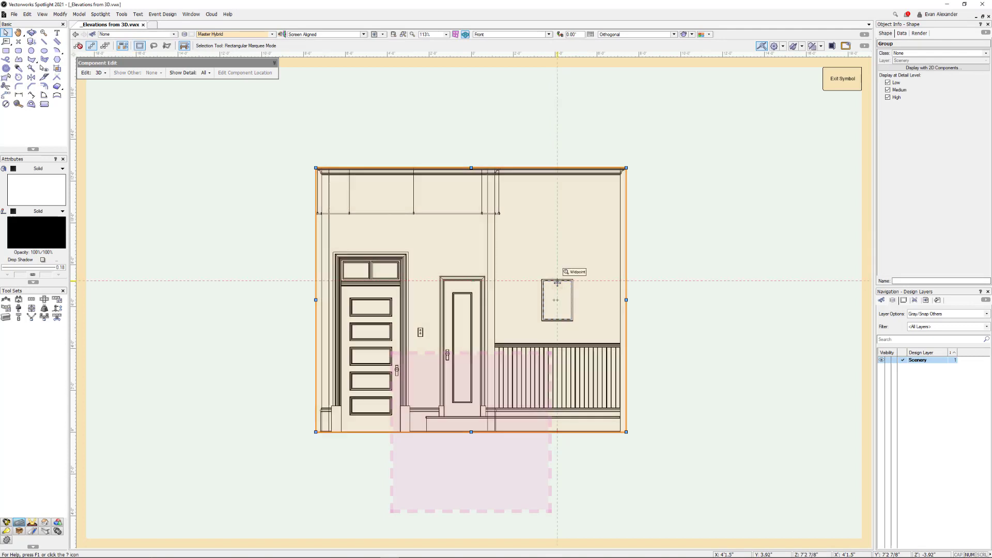
pyautogui.hotkey('ctrl', 'u')
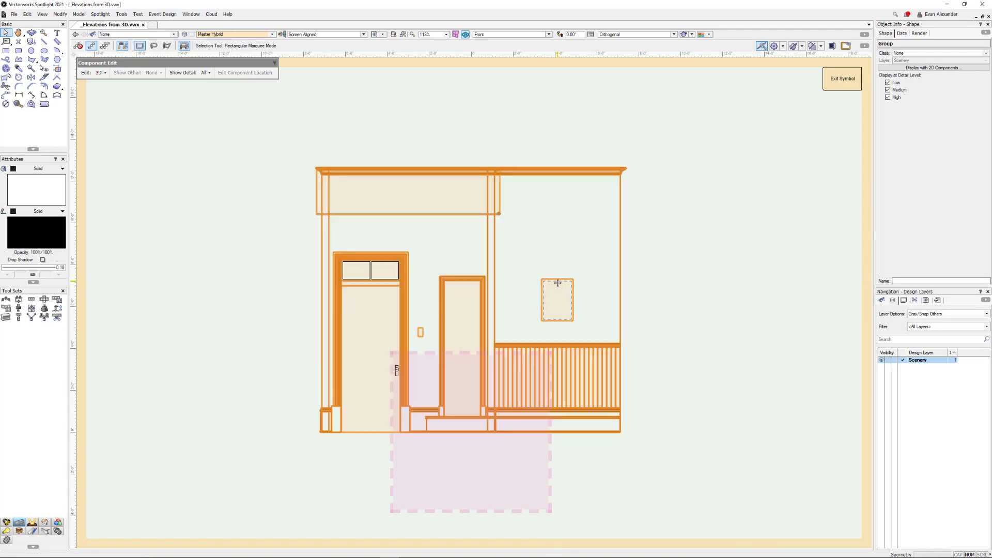
# Raise the small frame straight up the wall and move the narrow door's handle to its opposite edge, finishing the symbol edit.
pyautogui.moveTo(555, 280); pyautogui.dragTo(556, 210)
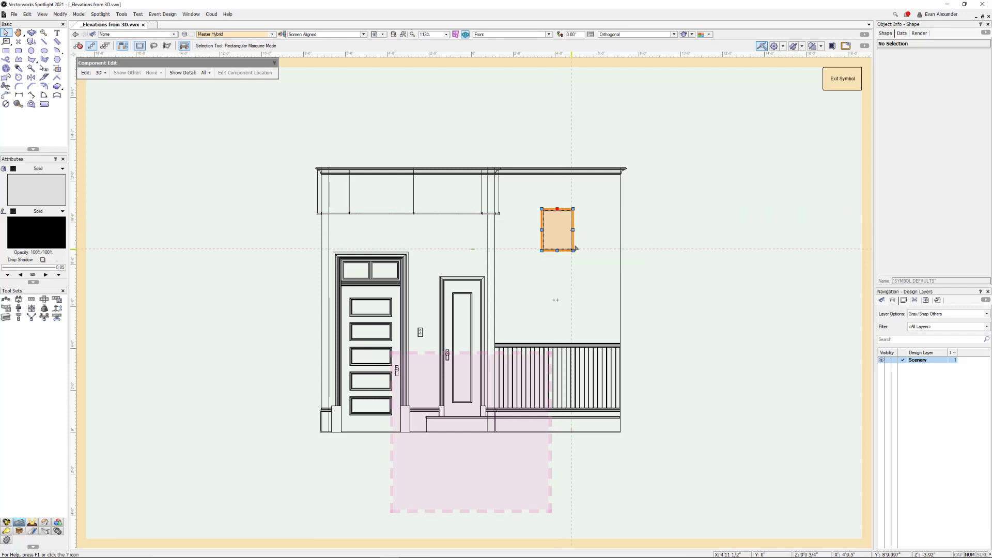
pyautogui.scroll(3, 475, 355)
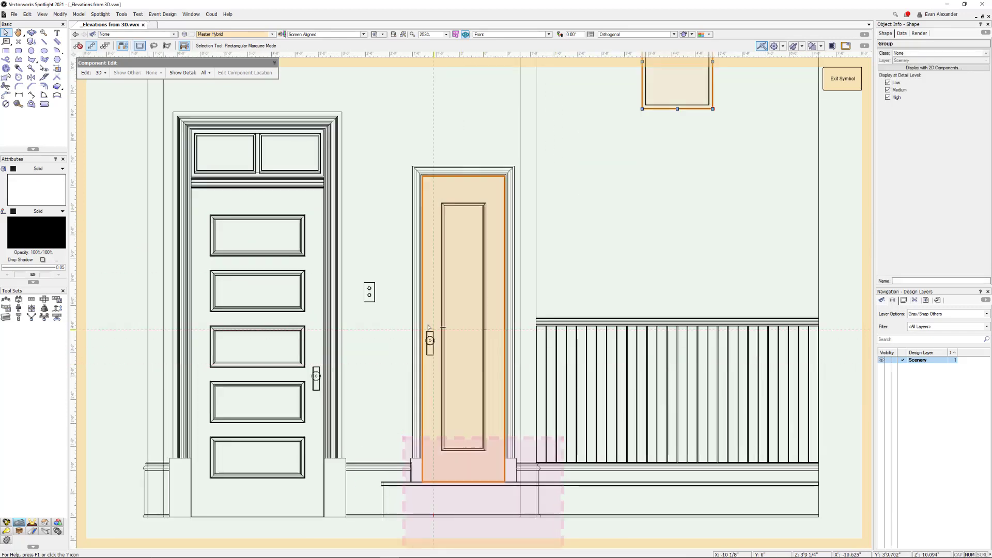
pyautogui.moveTo(400, 307); pyautogui.dragTo(451, 370)
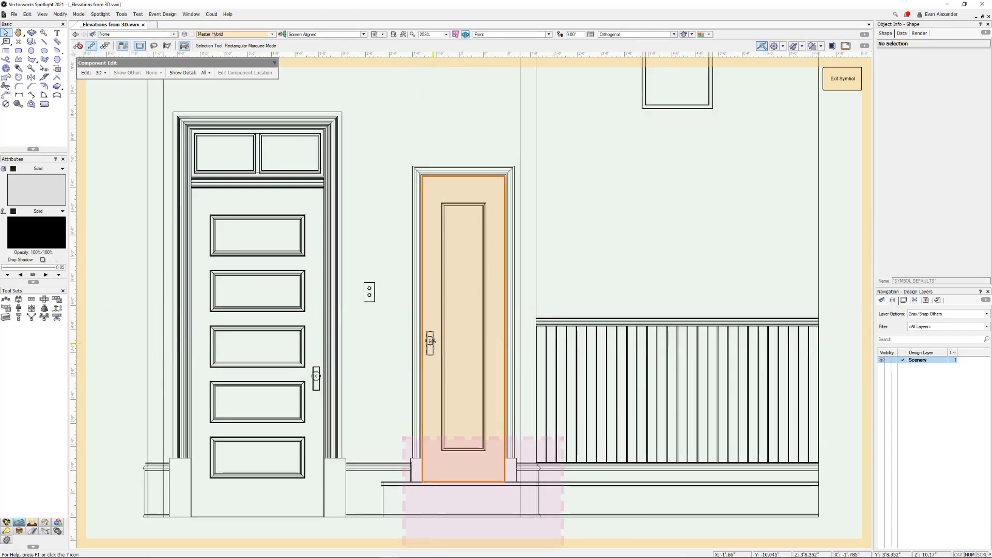
pyautogui.doubleClick(416, 311)
pyautogui.moveTo(396, 310); pyautogui.dragTo(495, 340)
pyautogui.click(842, 82)
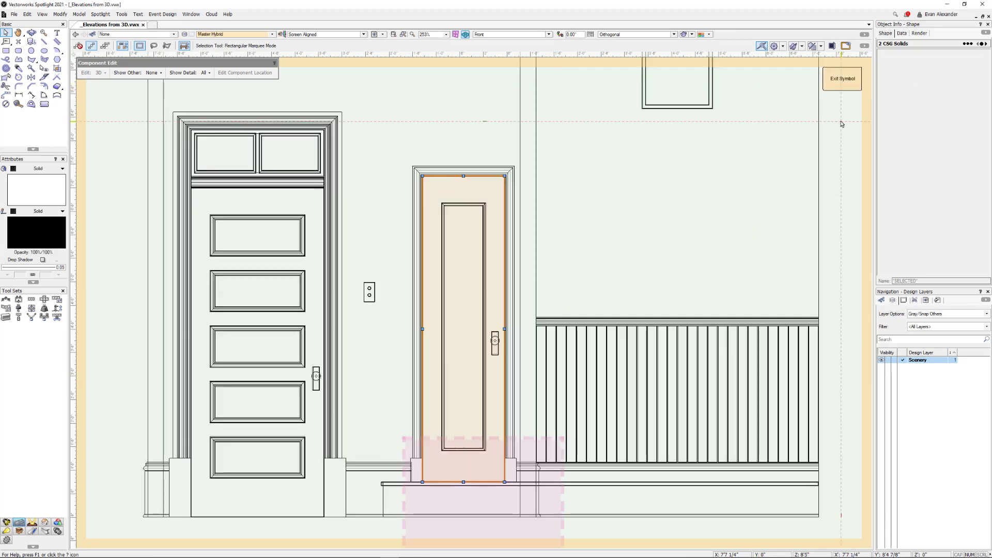
pyautogui.click(842, 83)
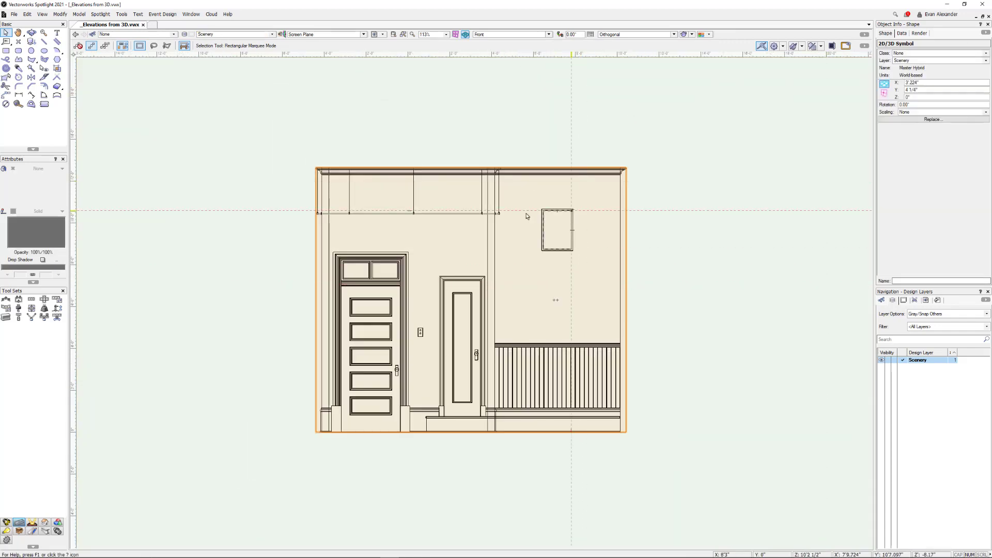
# Return the design layer to Top/Plan and update all viewports on the Elevations sheet layer.
pyautogui.press('0')
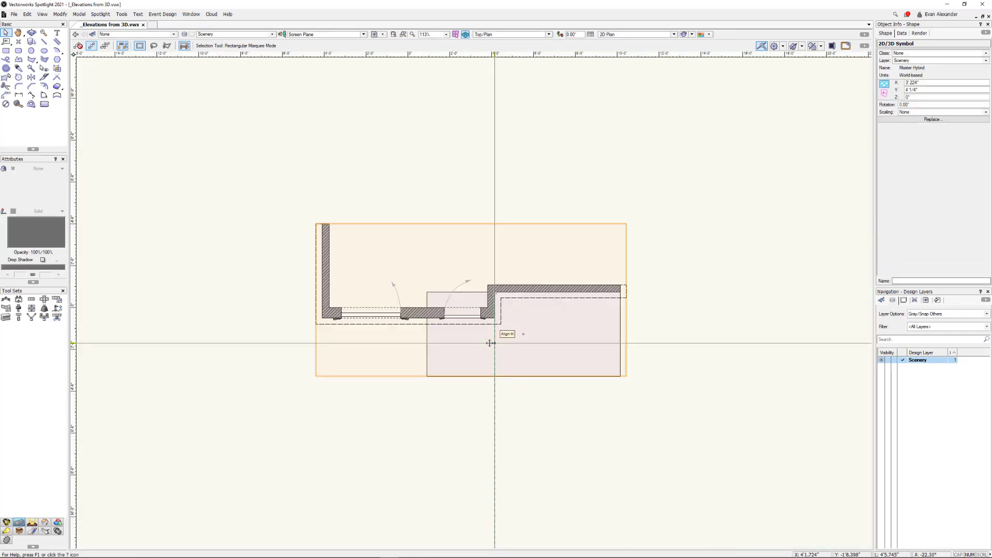
pyautogui.click(904, 301)
pyautogui.click(885, 349)
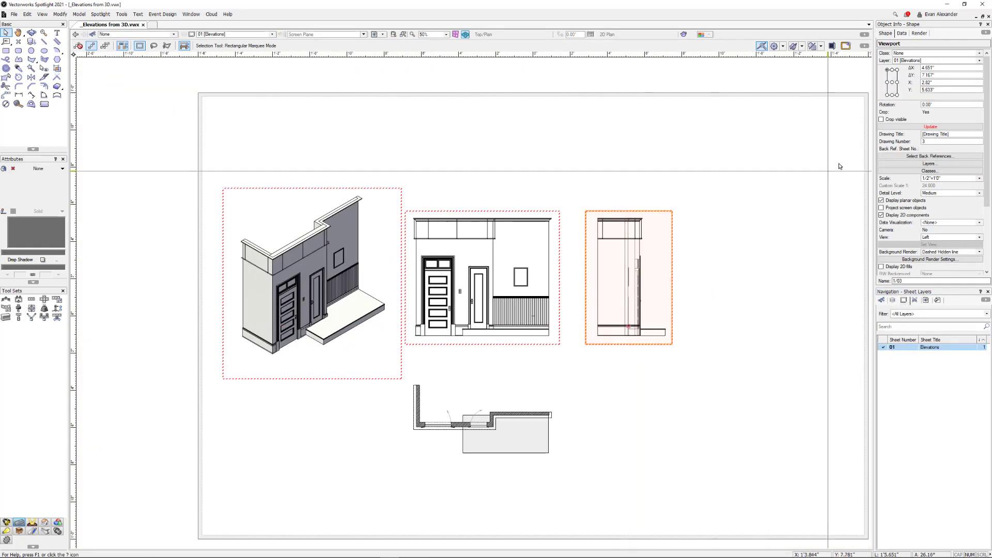
pyautogui.click(42, 15)
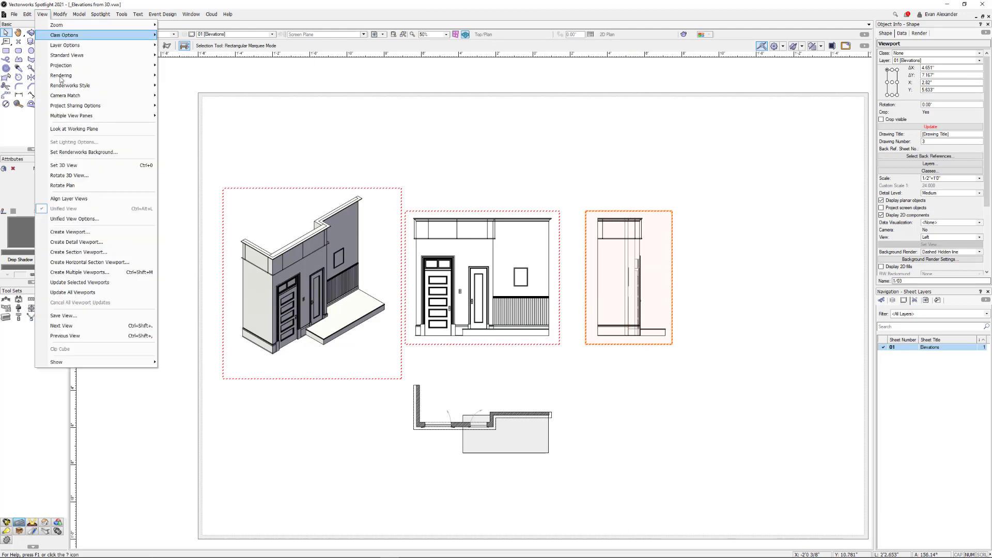
pyautogui.click(85, 293)
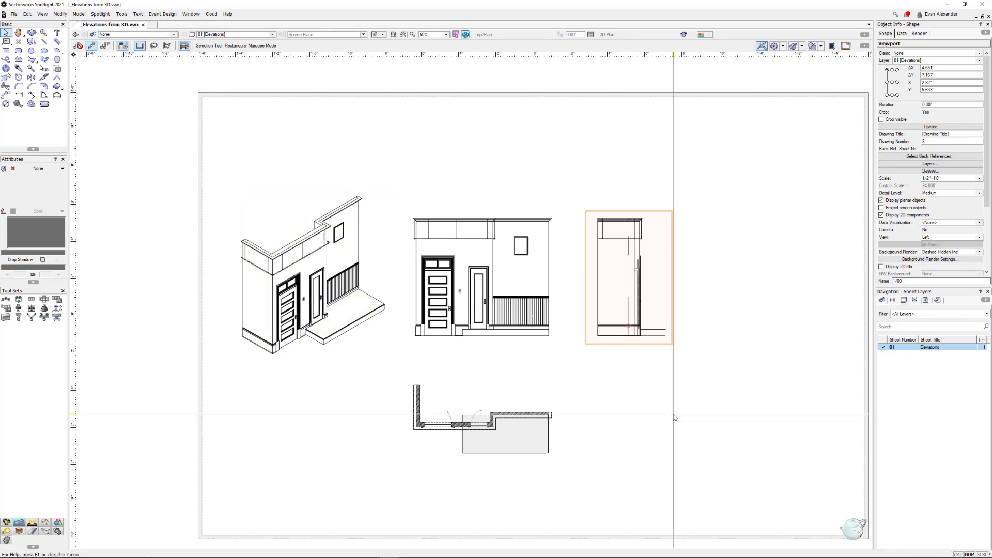
pyautogui.keyDown('shift'); pyautogui.click(339, 295); pyautogui.keyUp('shift')
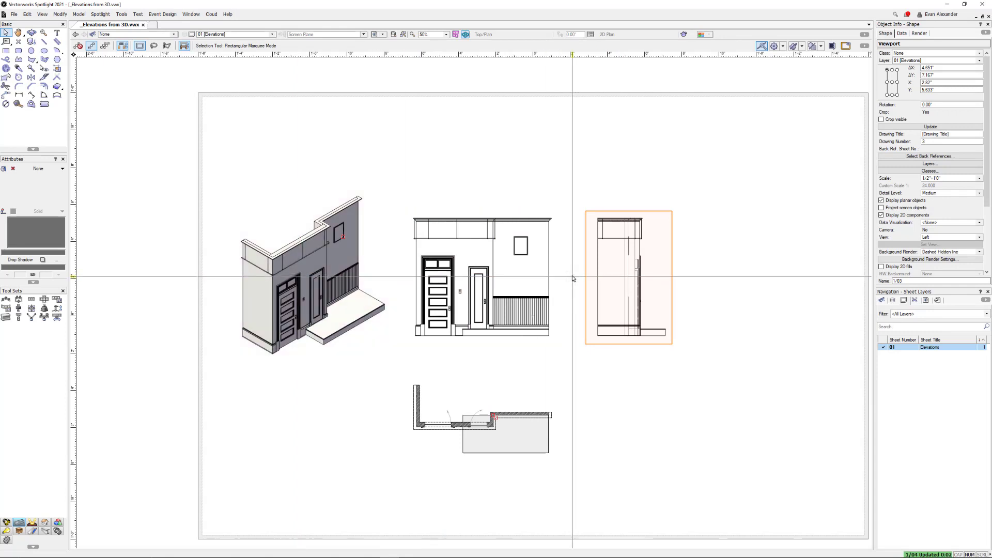
# Move the isometric, front and left elevation viewports together about 3" up the sheet, away from the plan viewport.
pyautogui.moveTo(536, 351); pyautogui.dragTo(487, 319, button='middle')
pyautogui.scroll(-1, 503, 354)
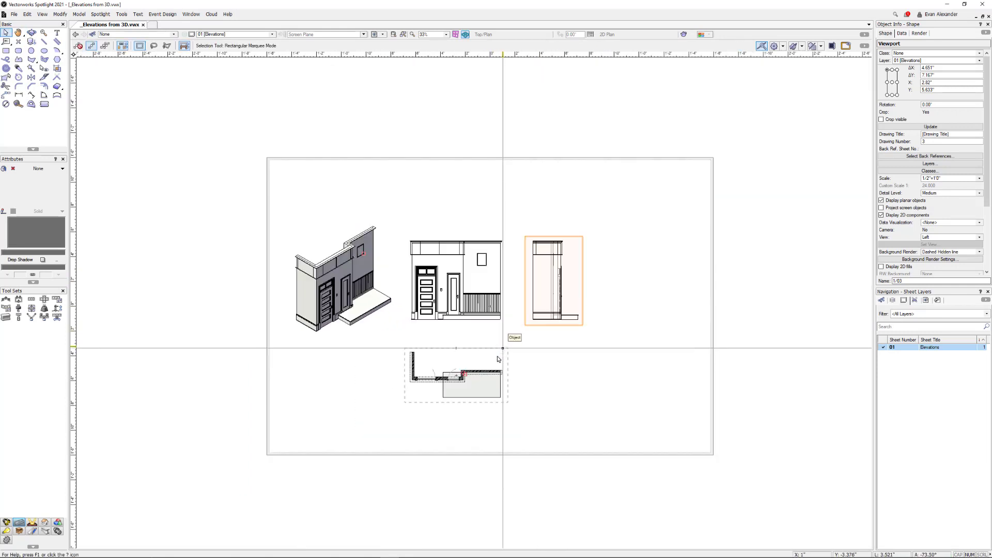
pyautogui.moveTo(221, 219); pyautogui.dragTo(670, 363)
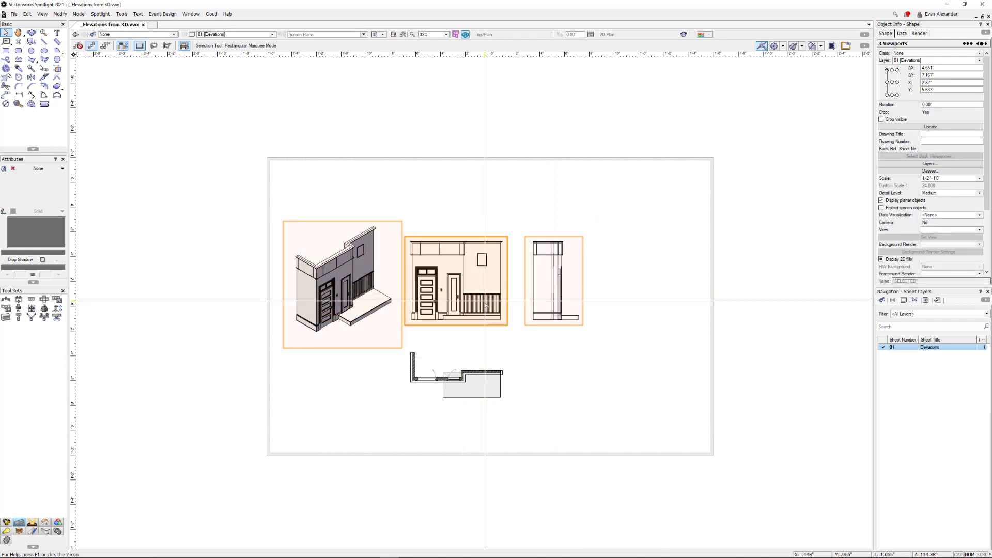
pyautogui.moveTo(484, 302); pyautogui.dragTo(484, 288)
pyautogui.click(527, 362)
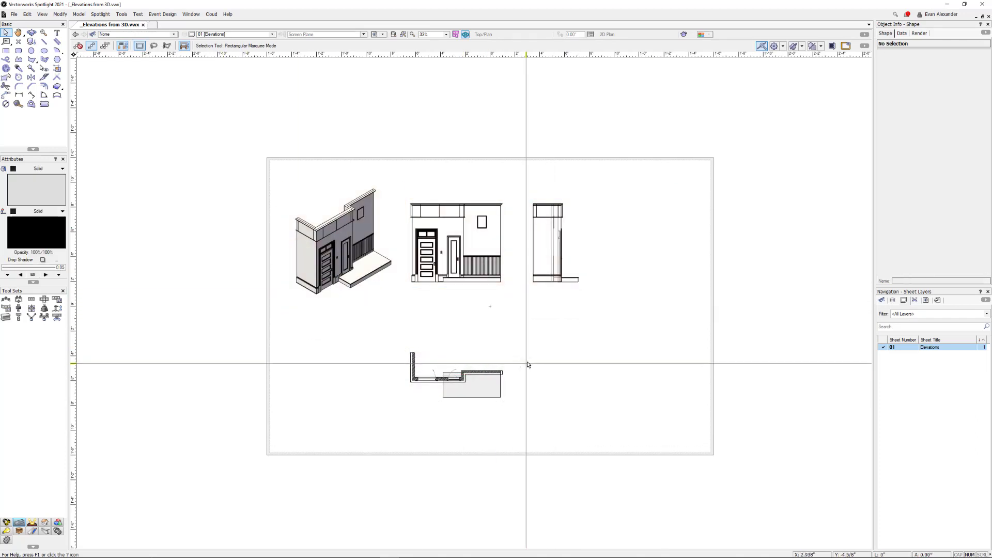
# Activate the Scenery design layer, check the symbol in Front view, and select it in Top/Plan view.
pyautogui.click(904, 302)
pyautogui.click(904, 362)
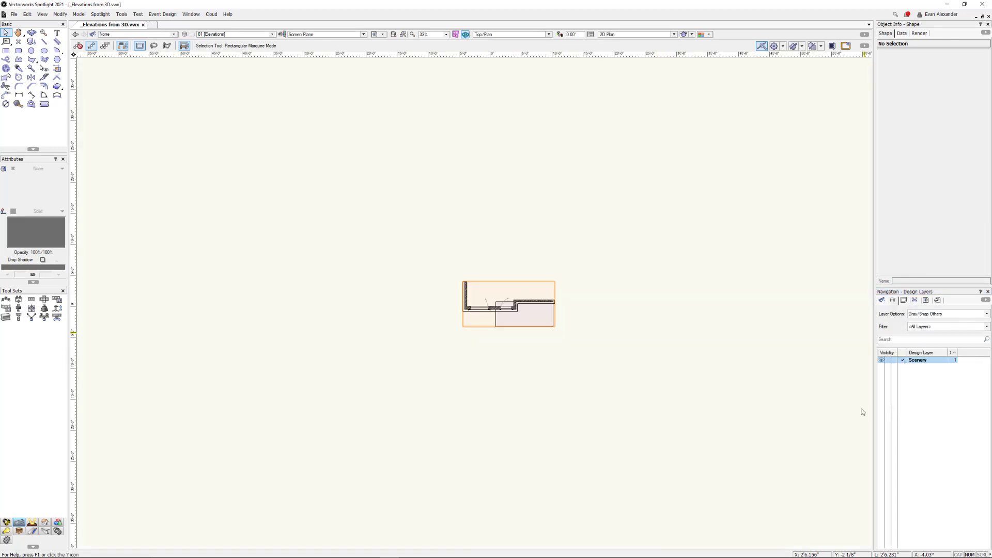
pyautogui.scroll(2, 536, 315)
pyautogui.scroll(-1, 536, 316)
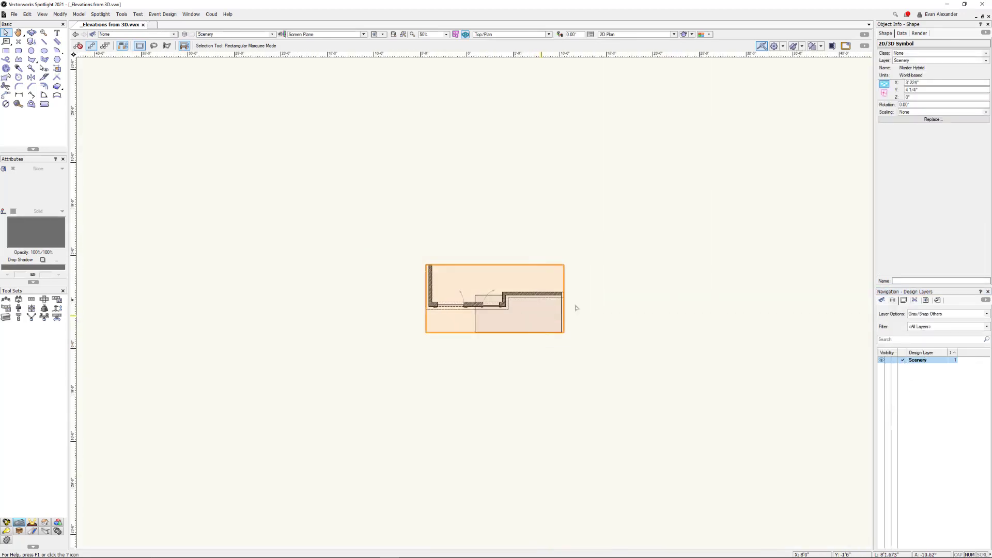
pyautogui.moveTo(575, 308); pyautogui.dragTo(476, 343, button='middle')
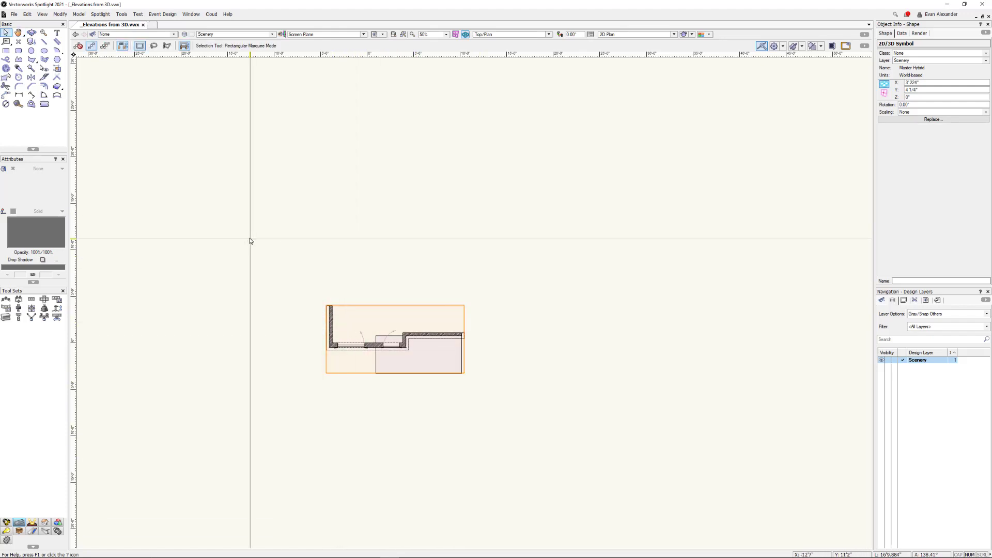
pyautogui.press('KP_2')
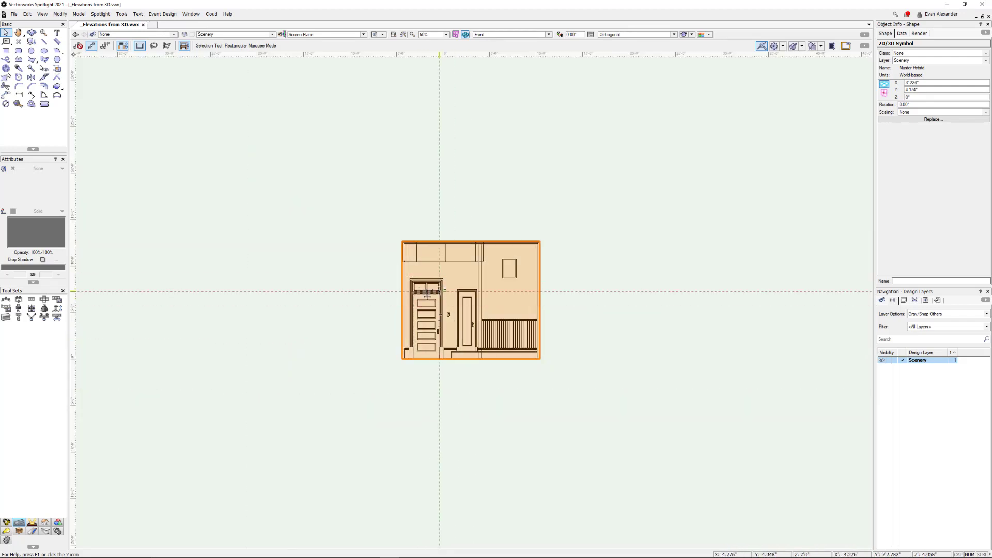
pyautogui.press('F5')
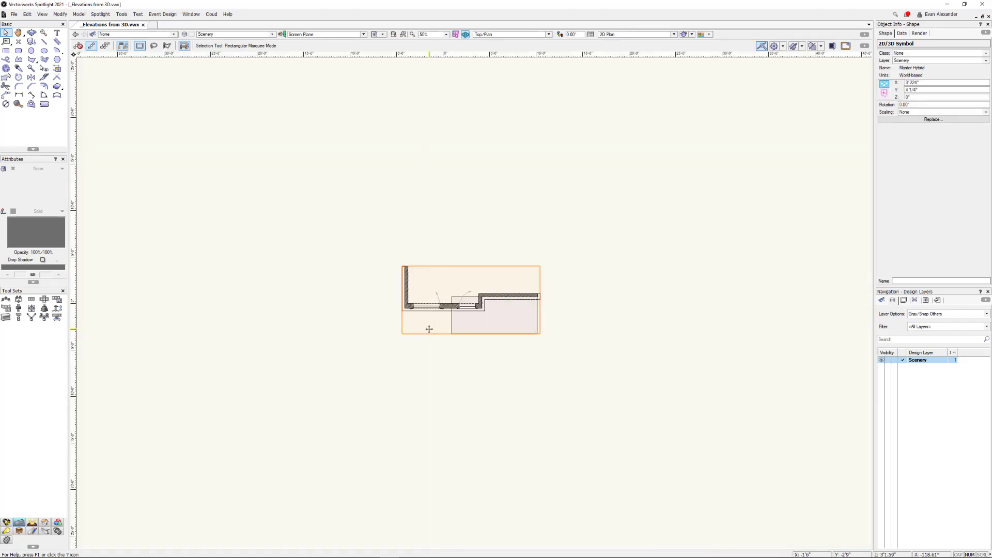
pyautogui.click(639, 326)
pyautogui.moveTo(639, 325); pyautogui.dragTo(548, 321, button='middle')
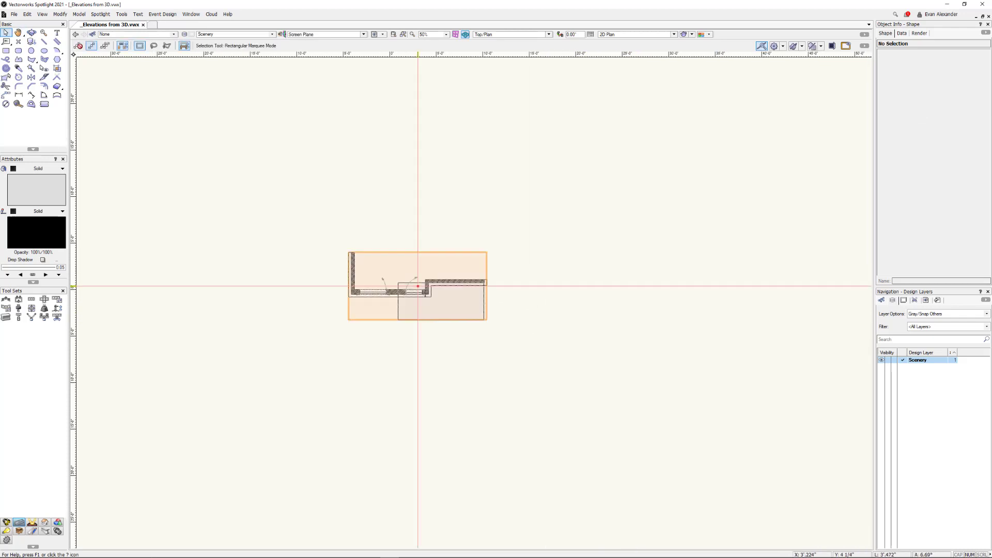
pyautogui.click(449, 291)
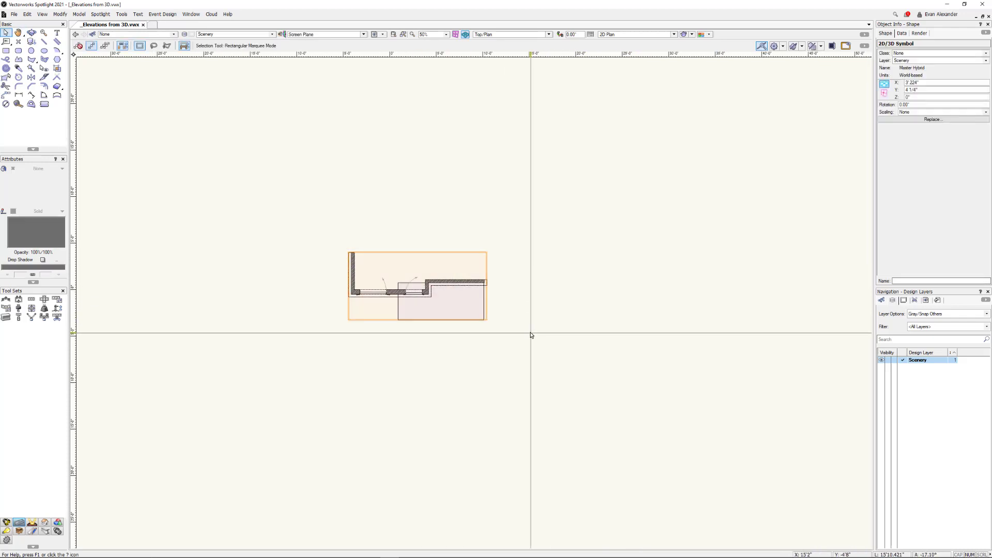
# Create a section viewport on the Elevations sheet layer at 1/2"=1'0", cutting front-to-back through the wide door and looking toward the platform.
pyautogui.click(42, 14)
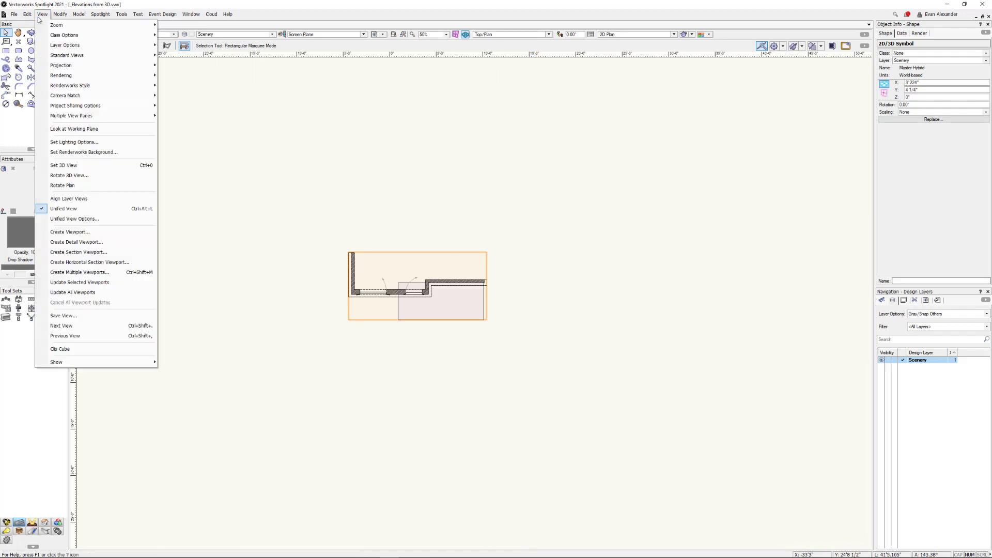
pyautogui.click(92, 252)
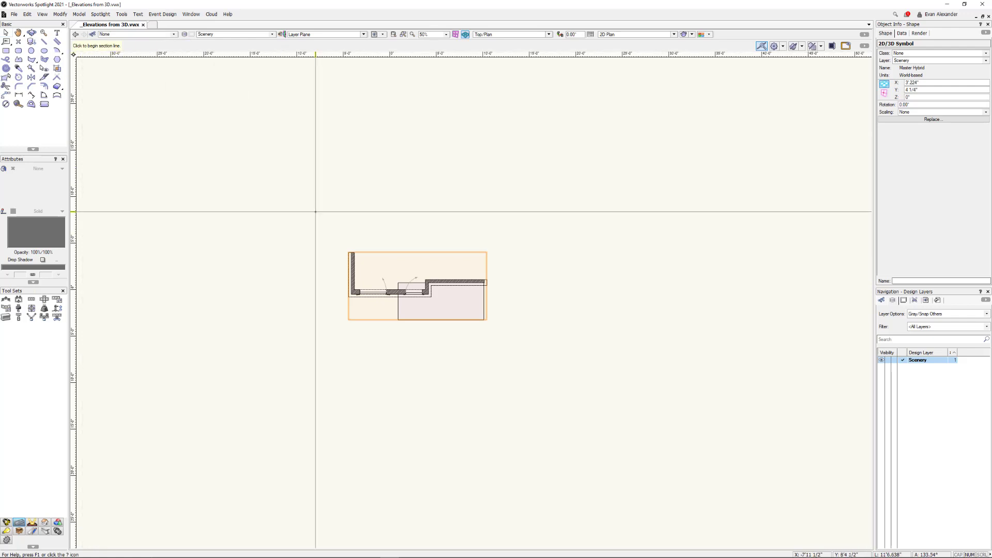
pyautogui.click(371, 198)
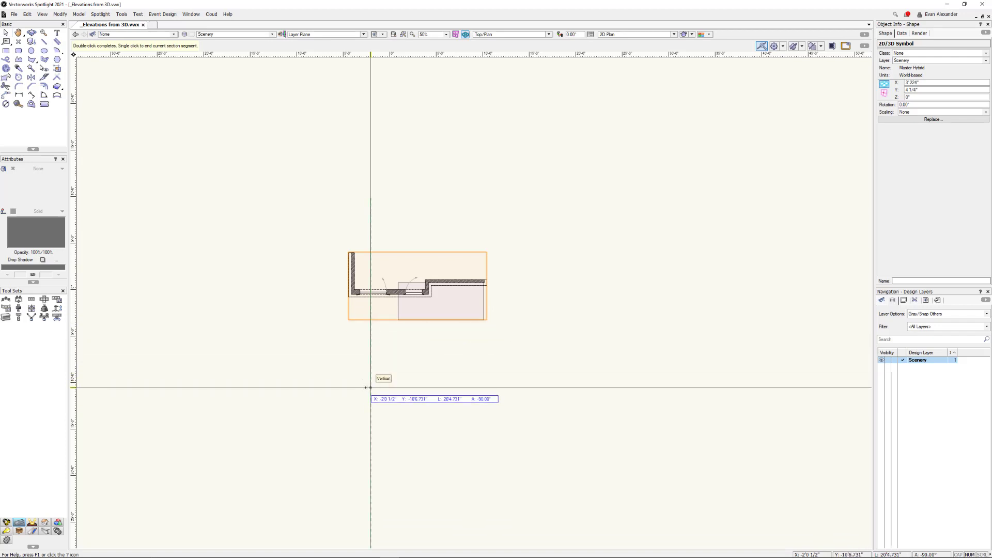
pyautogui.click(371, 387)
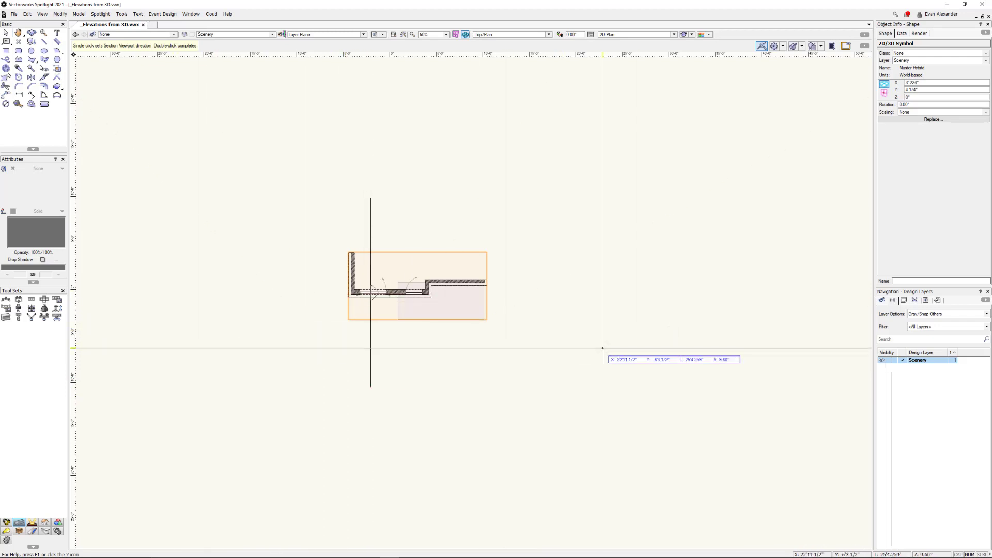
pyautogui.click(485, 367)
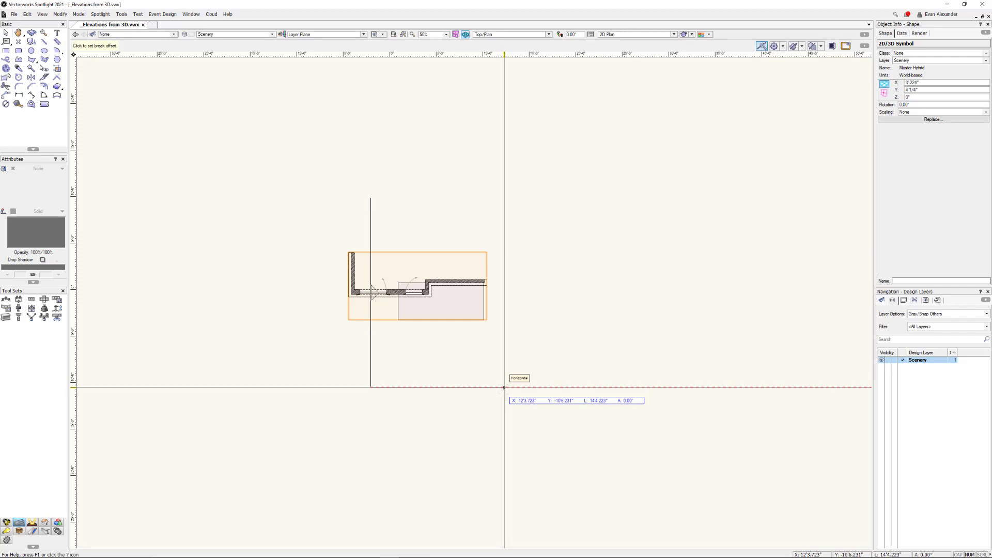
pyautogui.doubleClick(505, 387)
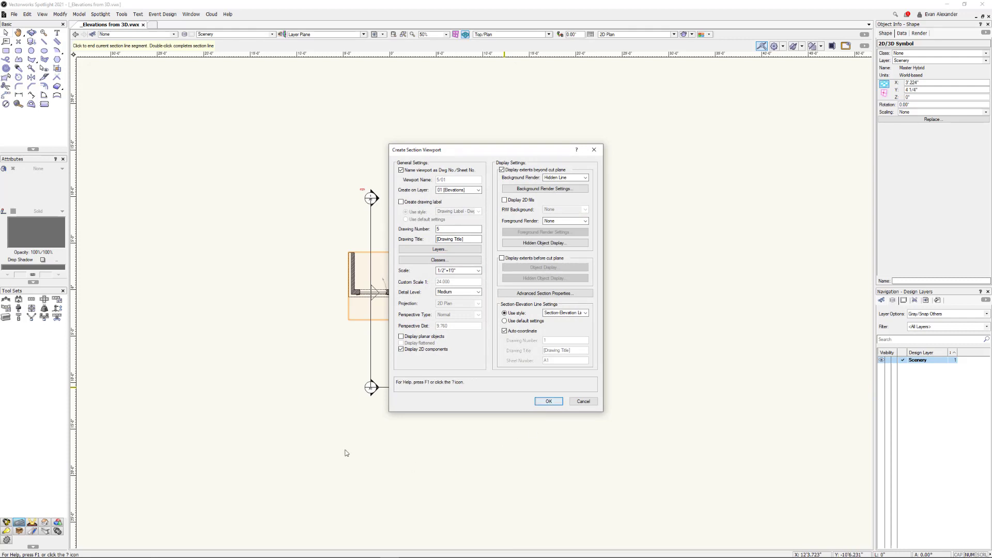
pyautogui.moveTo(503, 147); pyautogui.dragTo(562, 150)
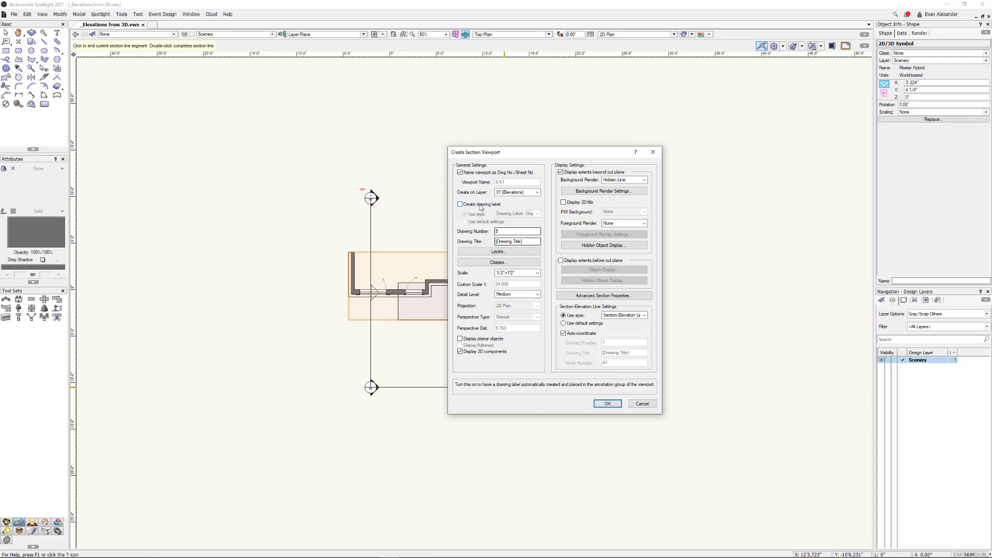
pyautogui.click(607, 405)
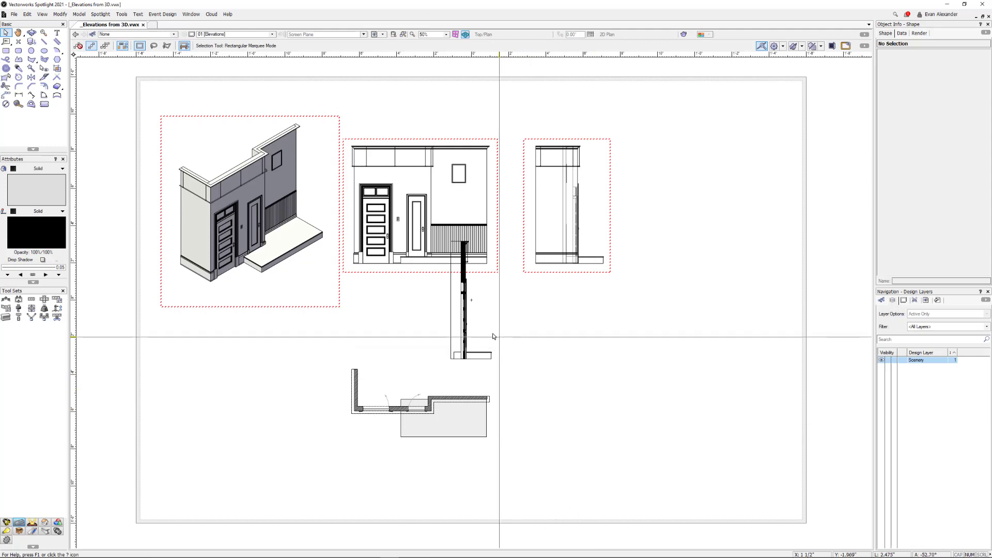
# Move the section viewport beside the left elevation, away from the front elevation, and align its base with the elevation's base.
pyautogui.moveTo(459, 320); pyautogui.dragTo(668, 240)
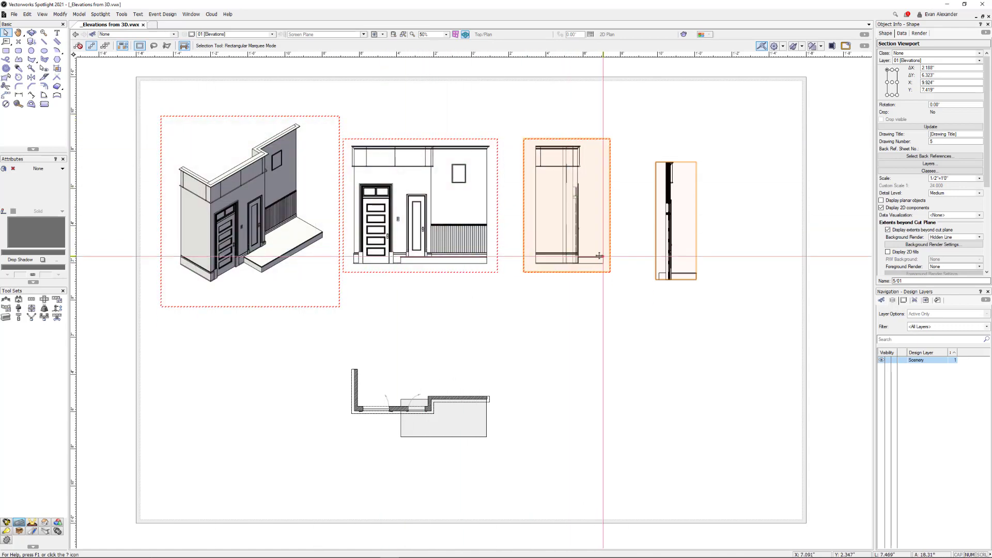
pyautogui.scroll(2, 563, 327)
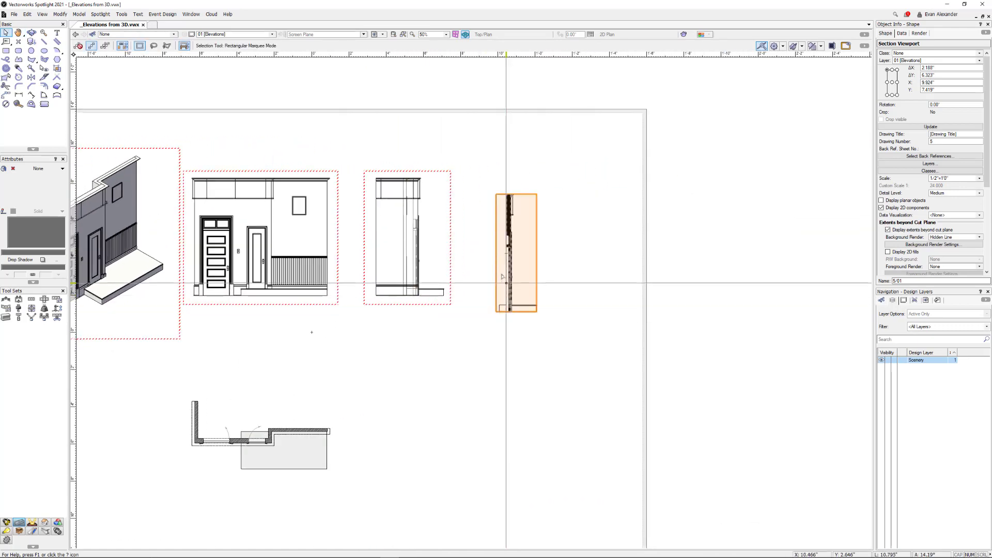
pyautogui.scroll(3, 520, 253)
pyautogui.scroll(2, 519, 253)
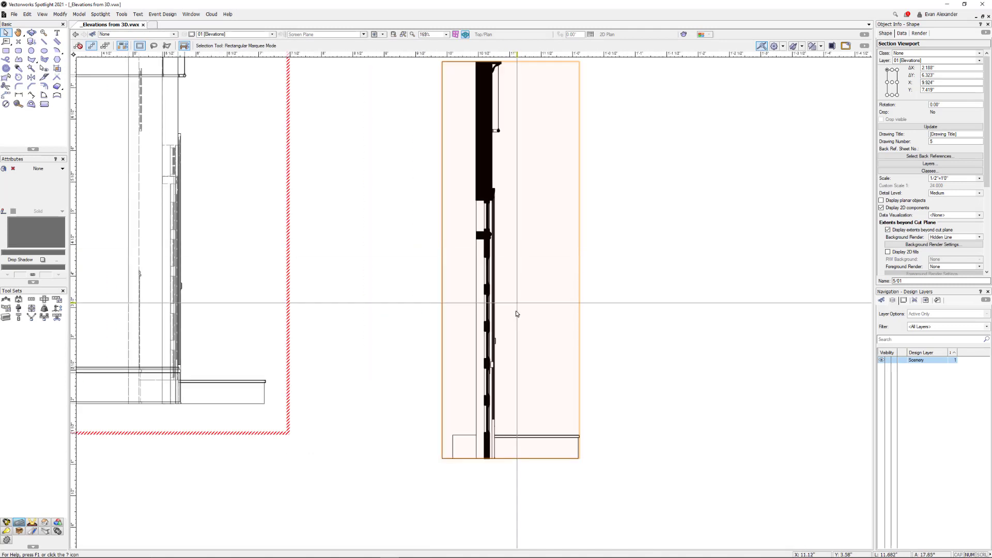
pyautogui.press('6')
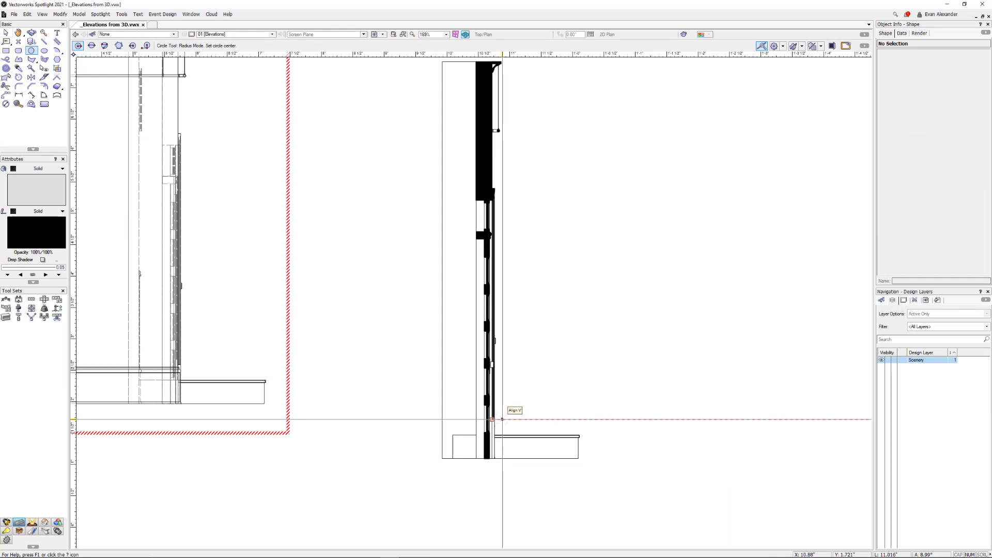
pyautogui.scroll(-2, 560, 404)
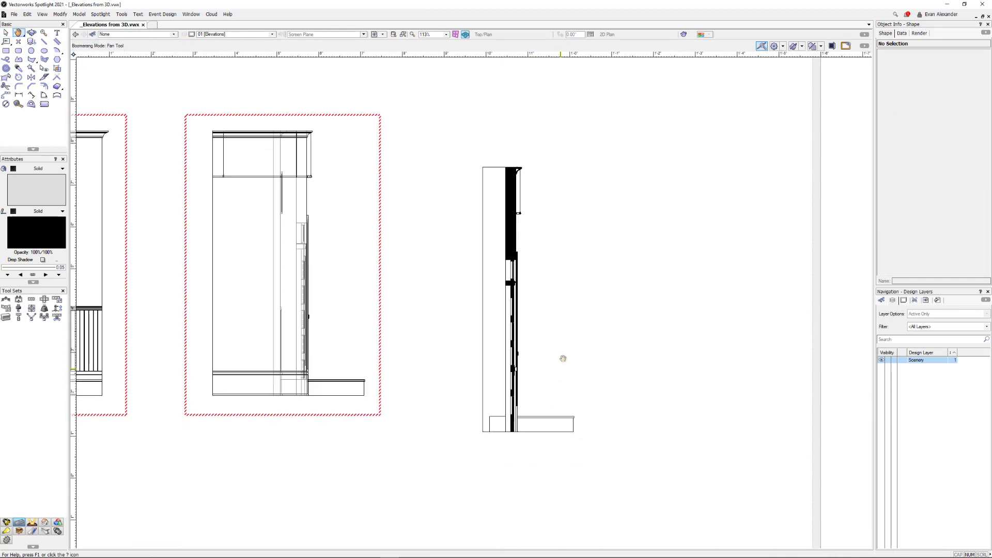
pyautogui.moveTo(563, 356); pyautogui.dragTo(580, 304, button='middle')
pyautogui.press('x')
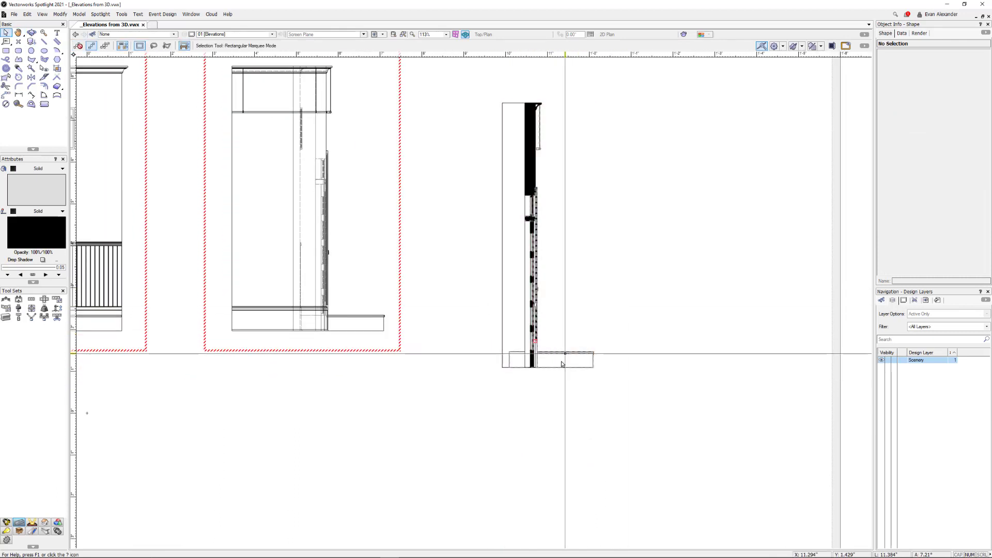
pyautogui.moveTo(563, 368); pyautogui.dragTo(553, 317)
# Examine the cut door and moulding profiles in the section viewport close up and beside the neighbouring elevations.
pyautogui.moveTo(623, 228); pyautogui.dragTo(545, 332, button='middle')
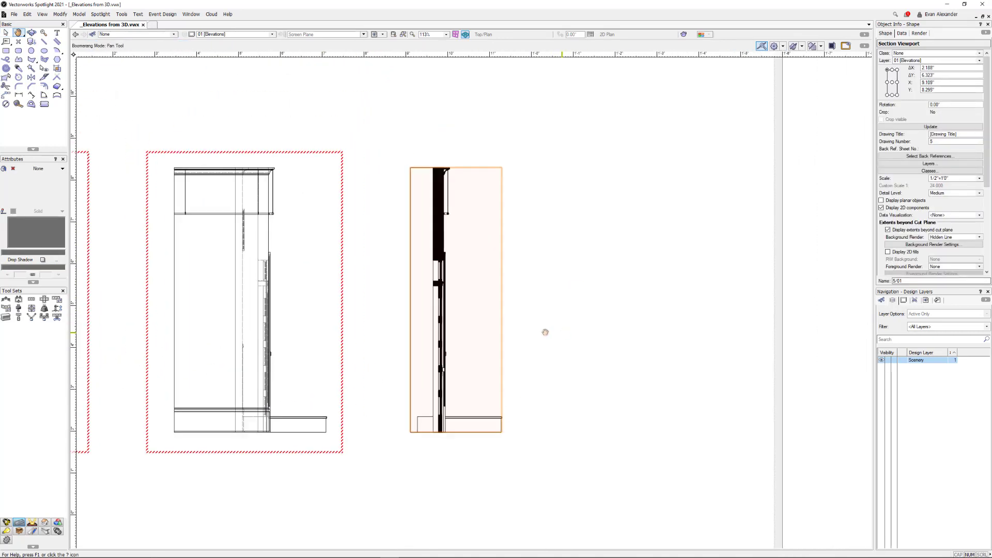
pyautogui.scroll(8, 446, 293)
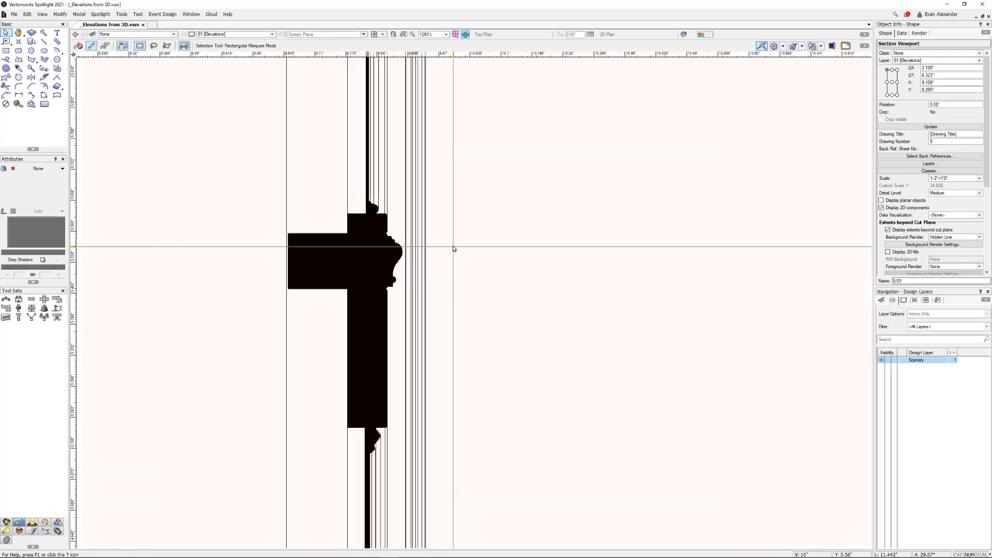
pyautogui.scroll(3, 456, 263)
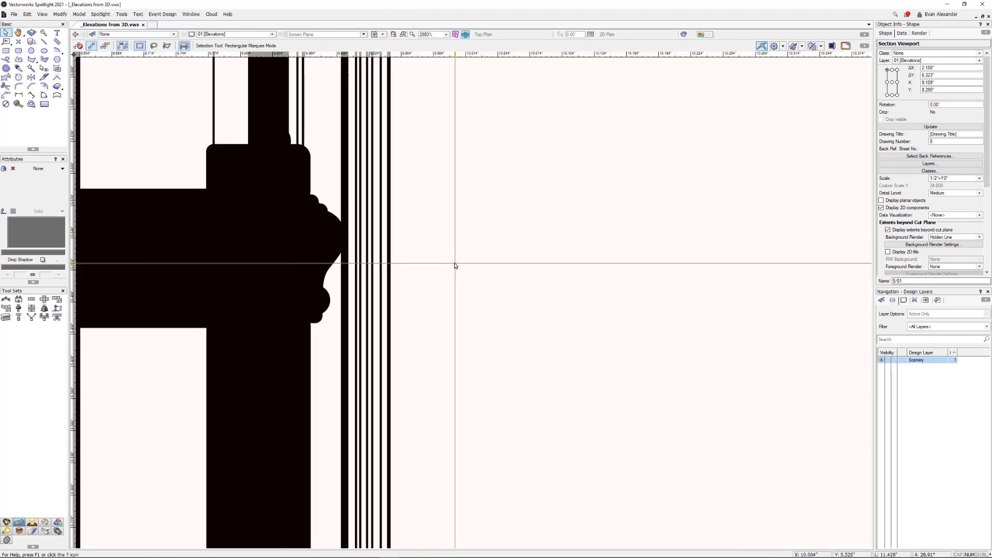
pyautogui.scroll(-7, 460, 221)
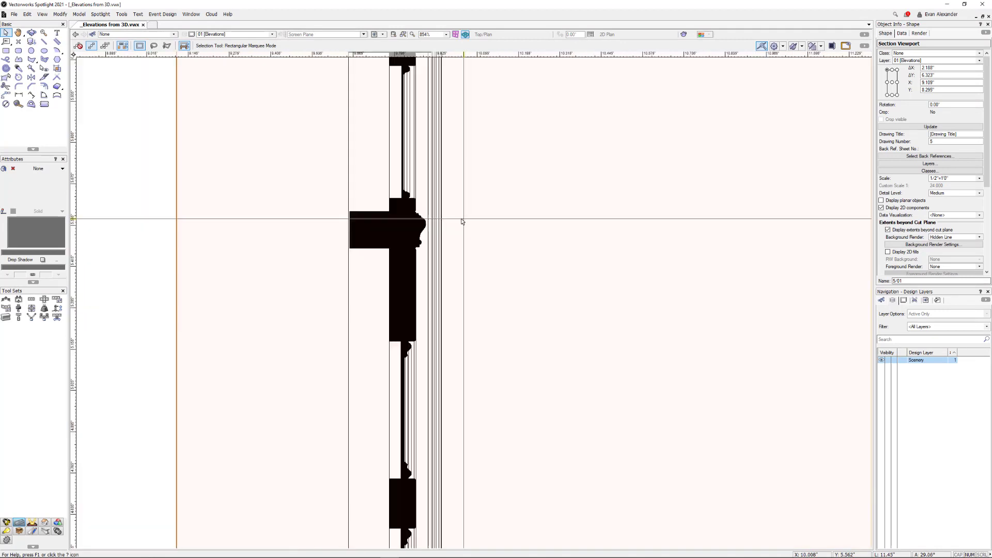
pyautogui.scroll(-4, 462, 221)
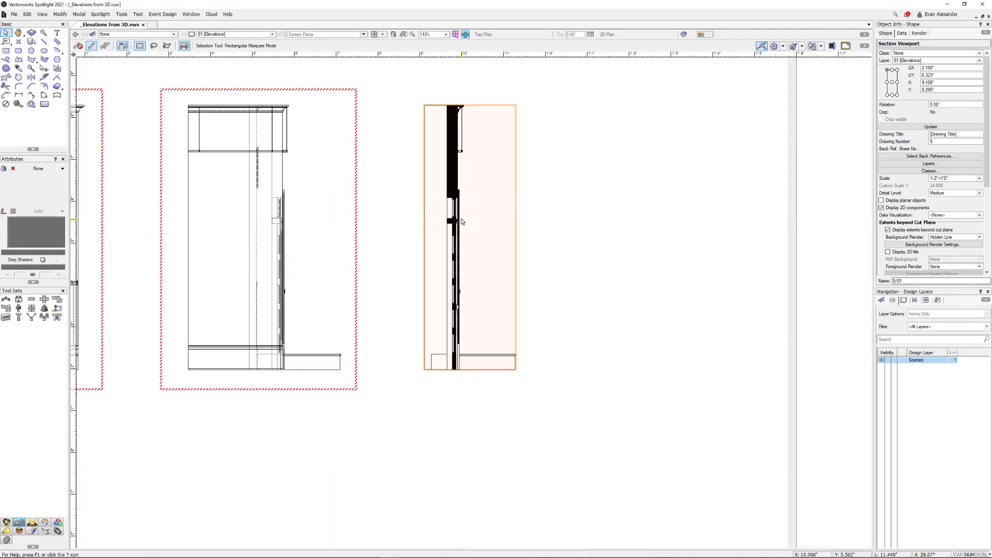
pyautogui.click(541, 199)
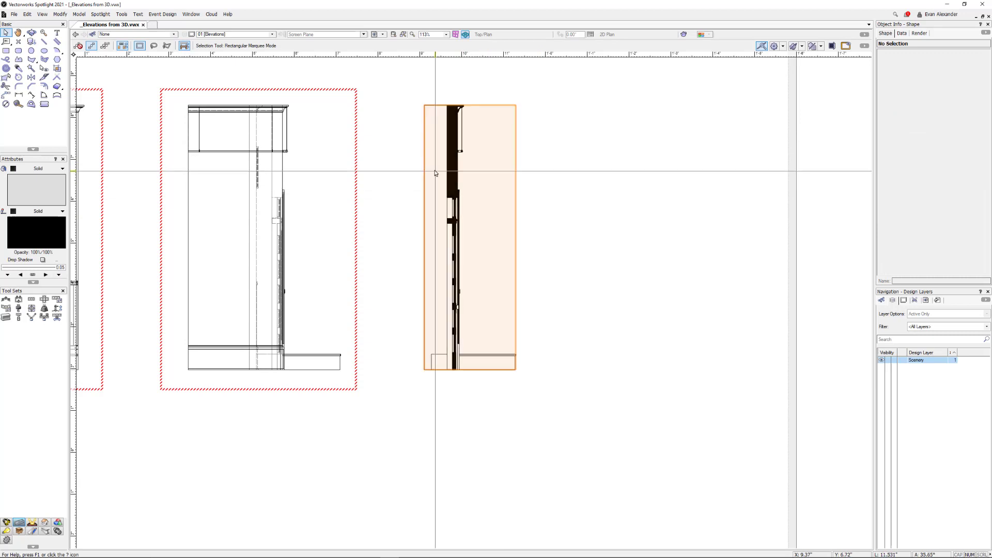
pyautogui.click(490, 201)
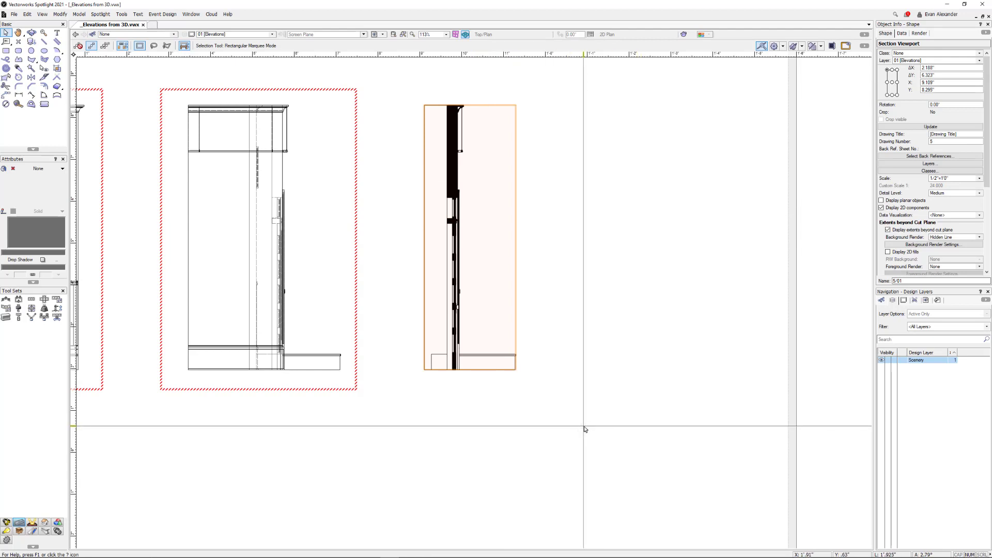
pyautogui.scroll(-2, 579, 429)
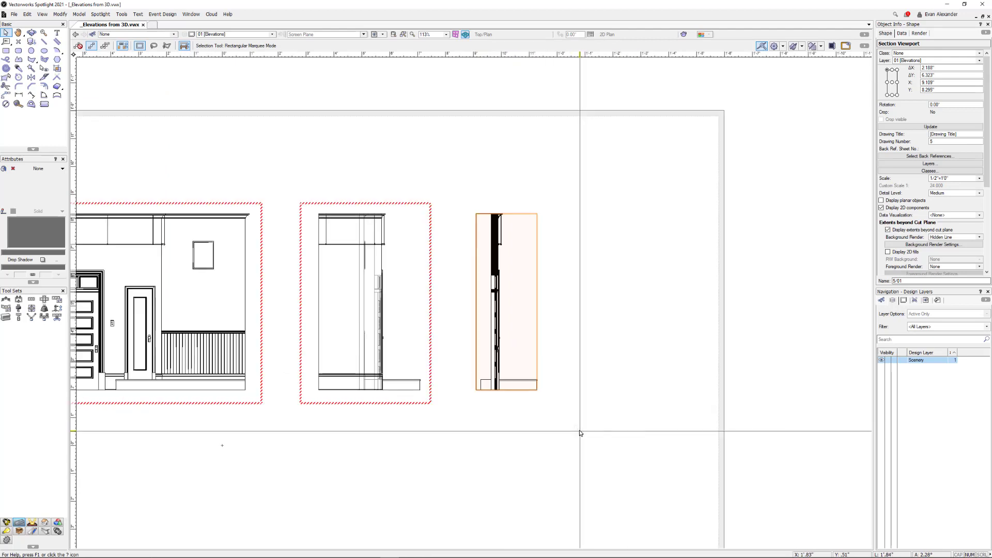
pyautogui.moveTo(580, 429); pyautogui.dragTo(553, 377, button='middle')
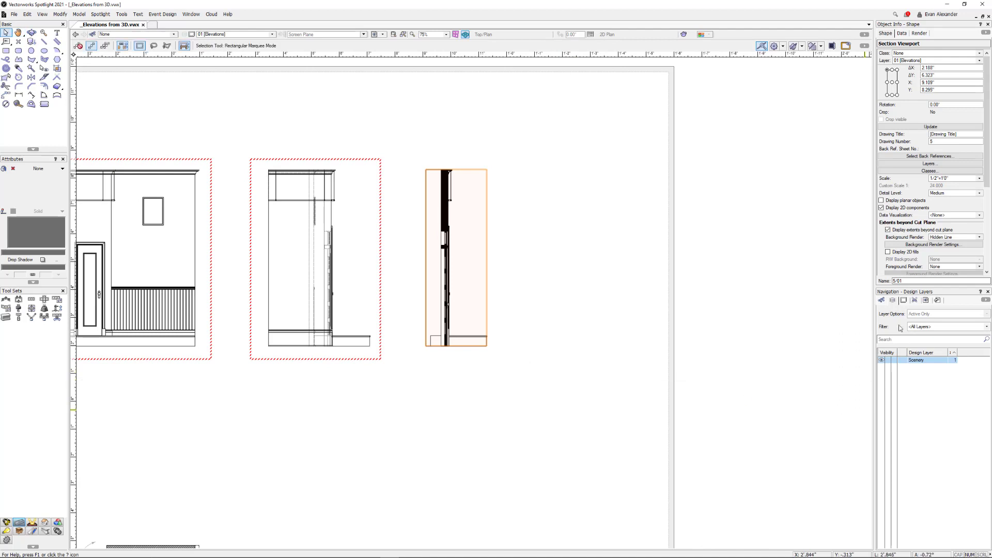
# Edit the Section Style class and set its pen thickness to 0.05.
pyautogui.click(881, 301)
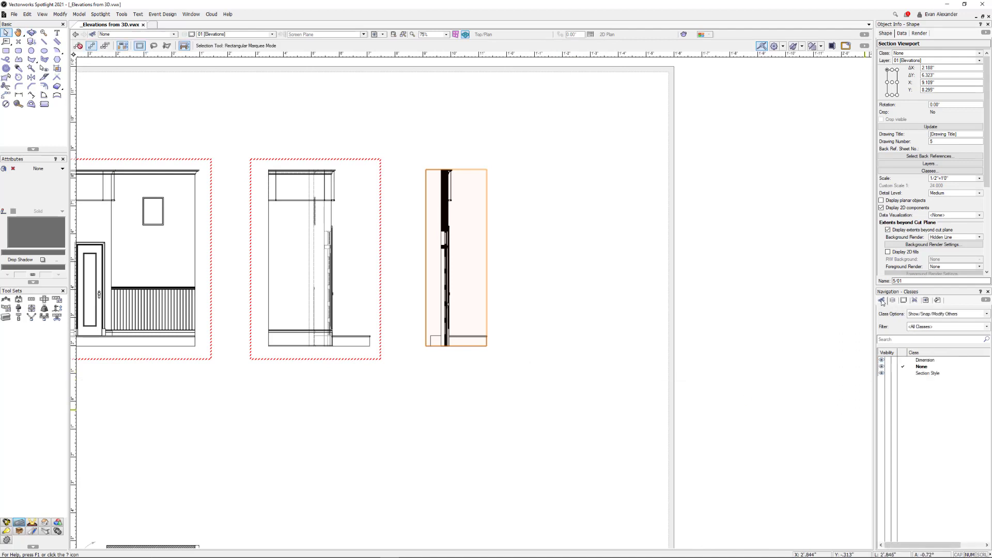
pyautogui.rightClick(927, 376)
pyautogui.click(930, 391)
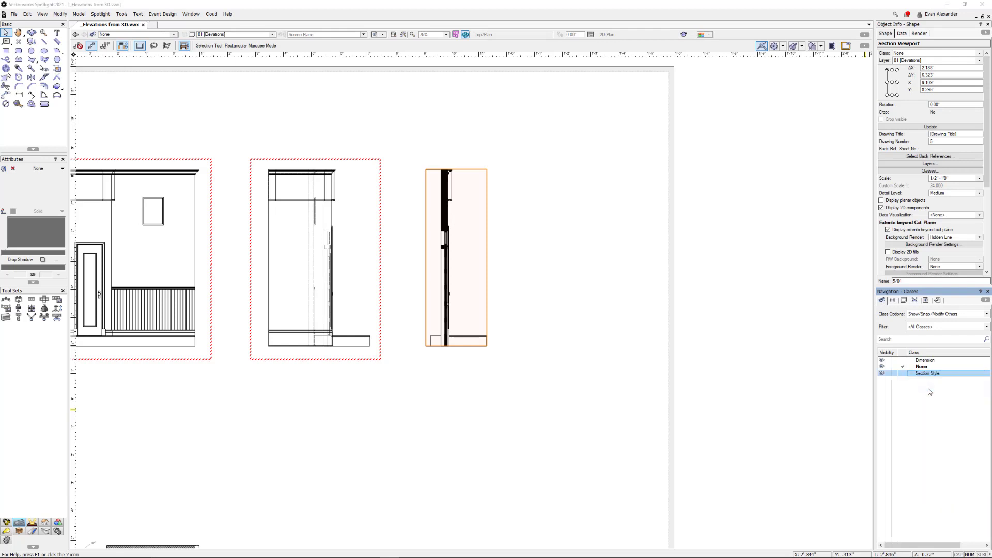
pyautogui.moveTo(498, 147); pyautogui.dragTo(670, 175)
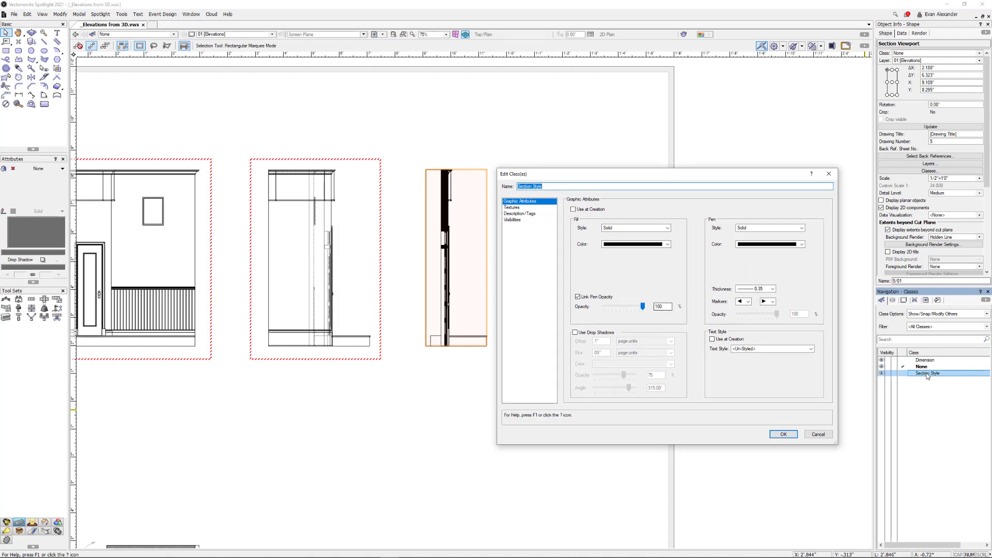
pyautogui.click(765, 290)
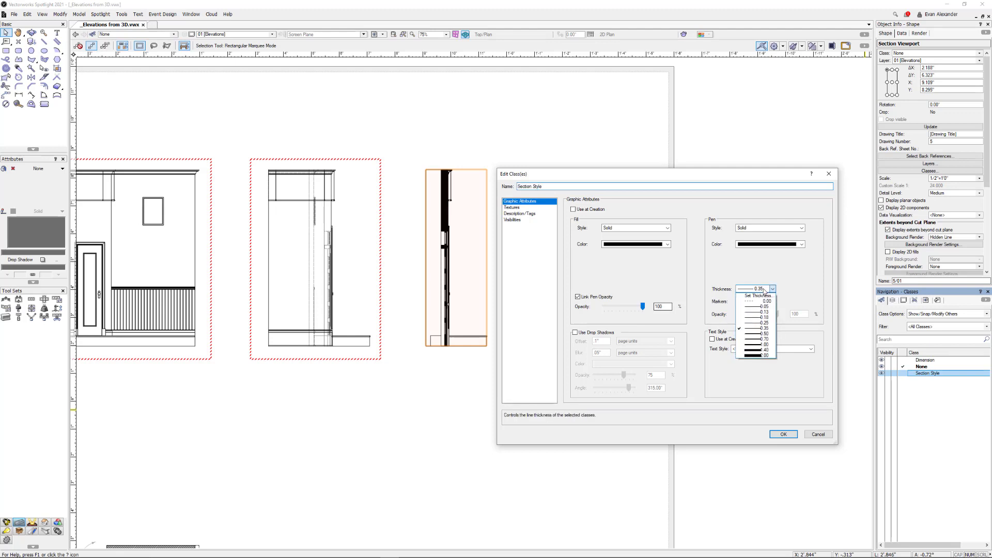
pyautogui.click(755, 295)
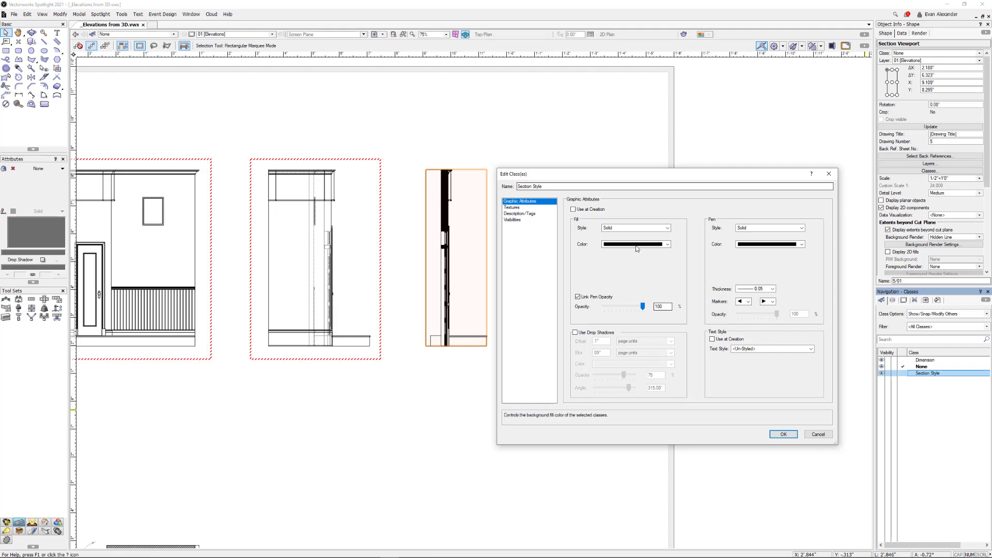
# Set the Section Style class fill to the Brick HF hatch from the current file and accept the class changes.
pyautogui.click(636, 228)
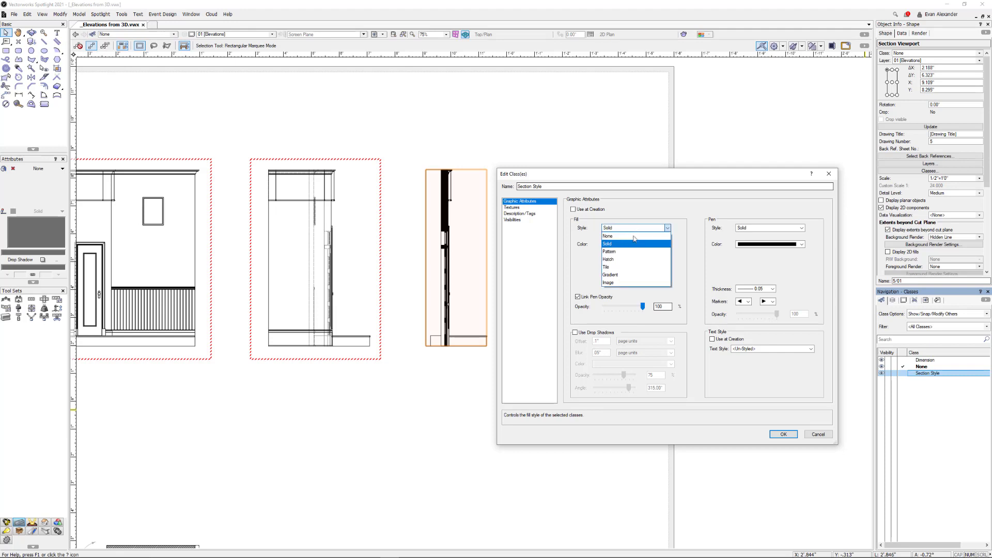
pyautogui.click(632, 260)
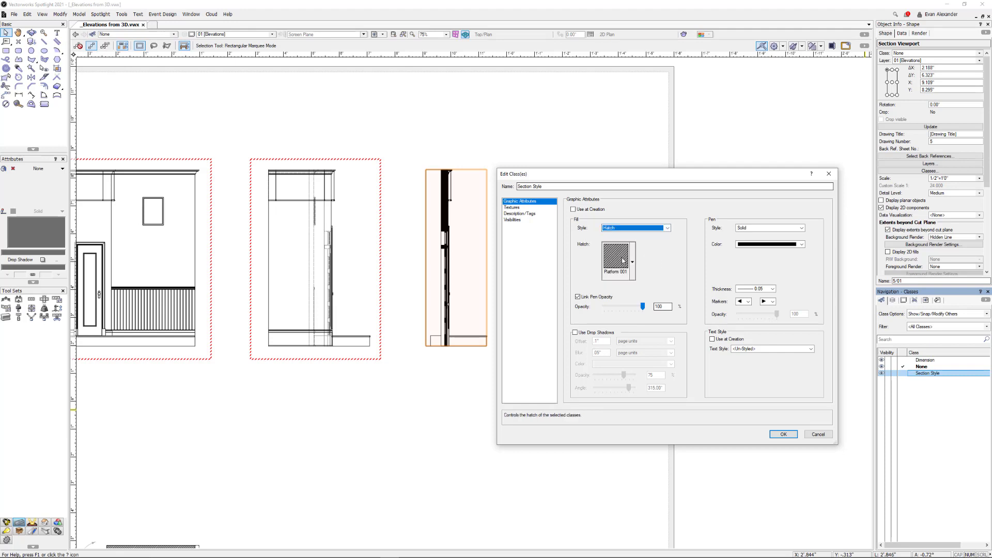
pyautogui.click(623, 260)
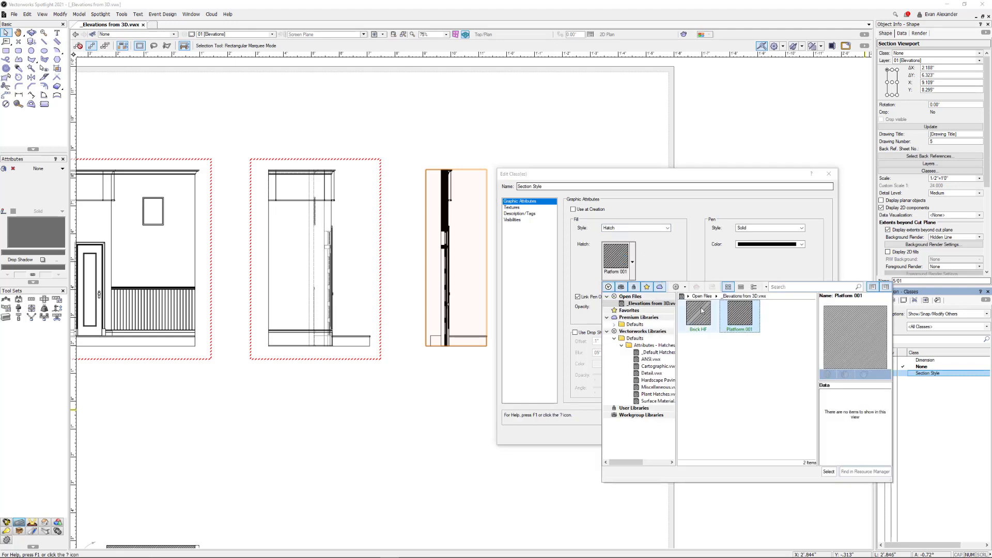
pyautogui.click(704, 320)
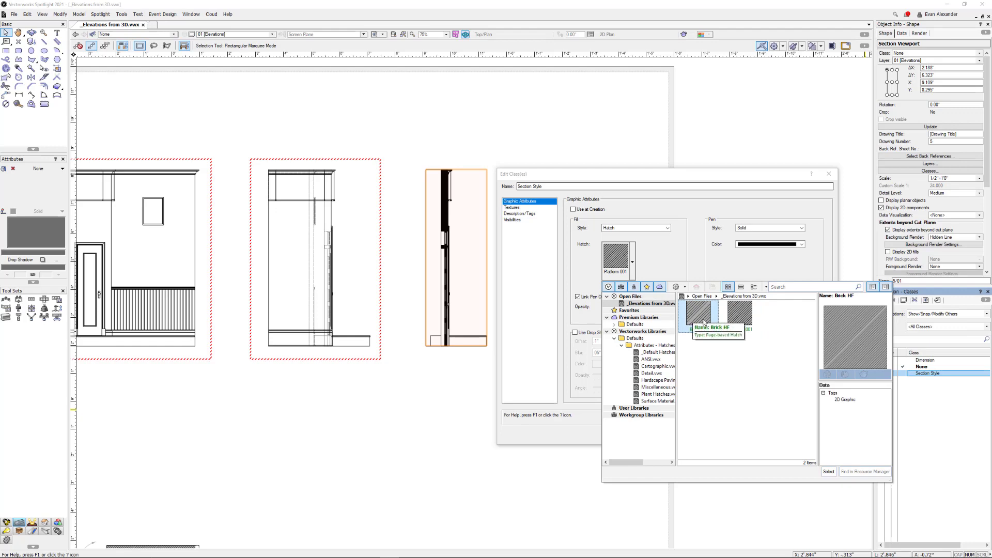
pyautogui.click(667, 355)
pyautogui.scroll(-2, 754, 365)
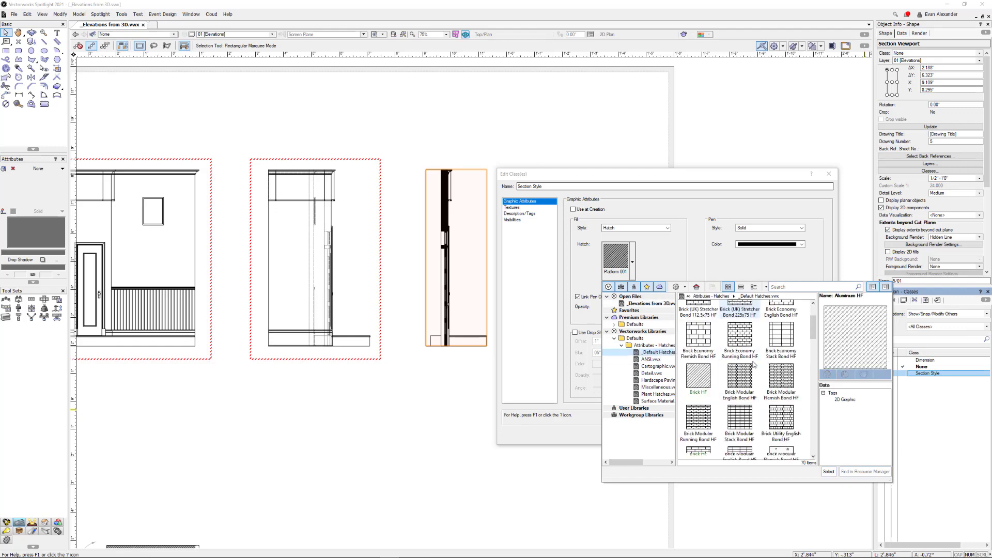
pyautogui.scroll(3, 753, 365)
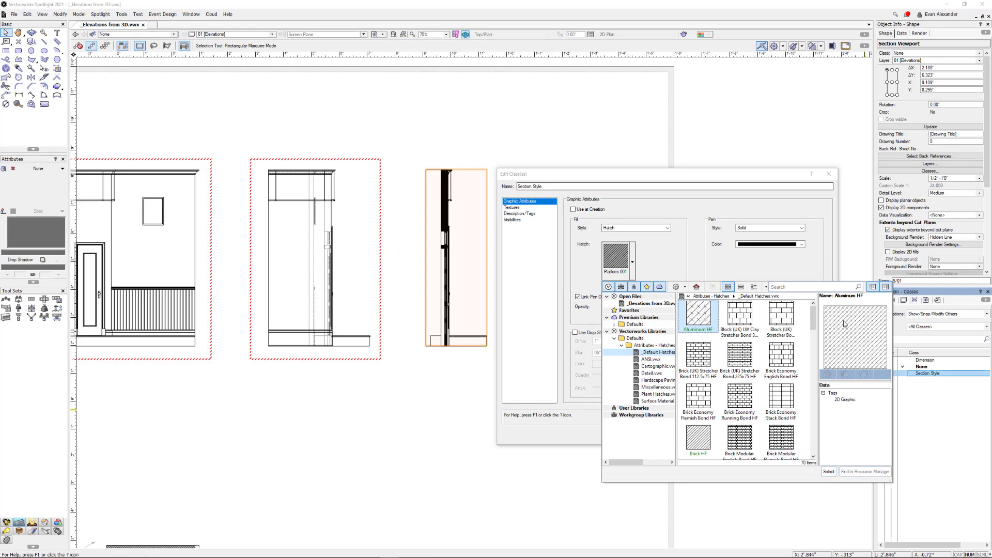
pyautogui.click(619, 265)
pyautogui.click(632, 262)
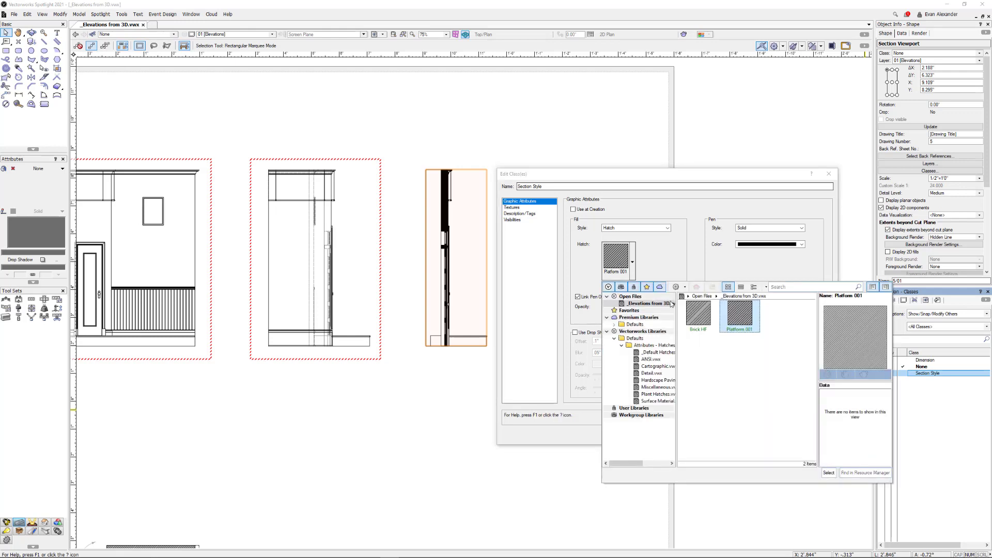
pyautogui.click(697, 319)
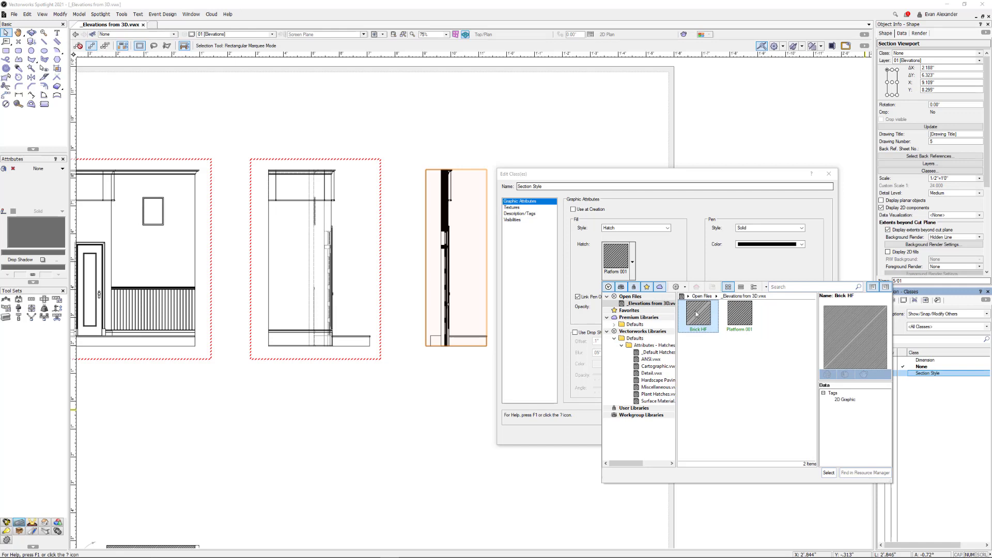
pyautogui.click(829, 472)
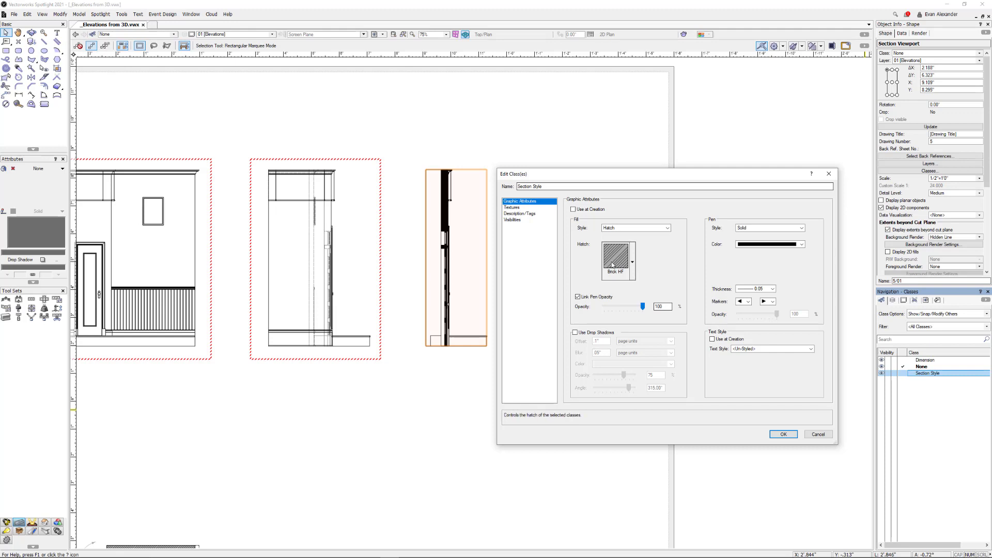
pyautogui.click(785, 435)
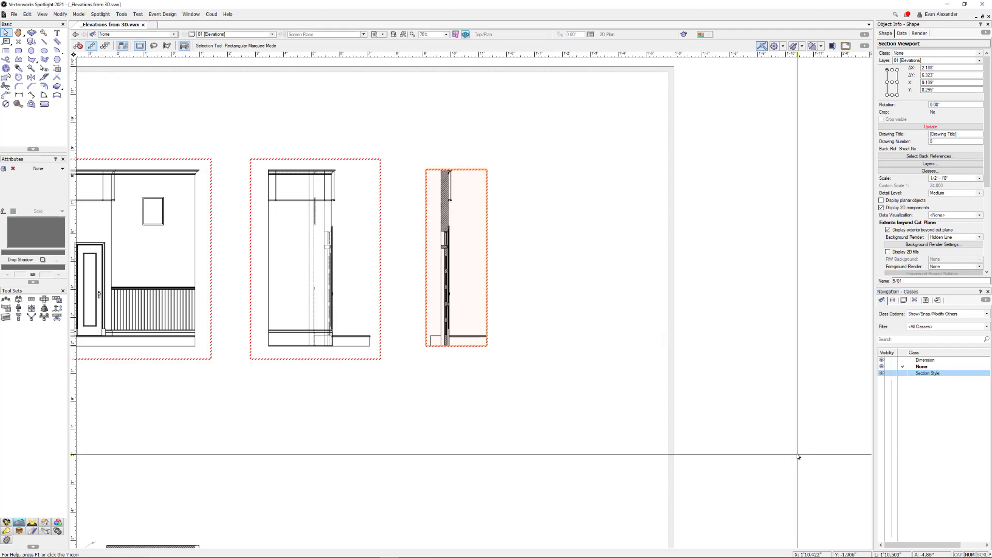
# Update the section viewport and examine the hatched wall, door and moulding cuts close up.
pyautogui.scroll(5, 455, 214)
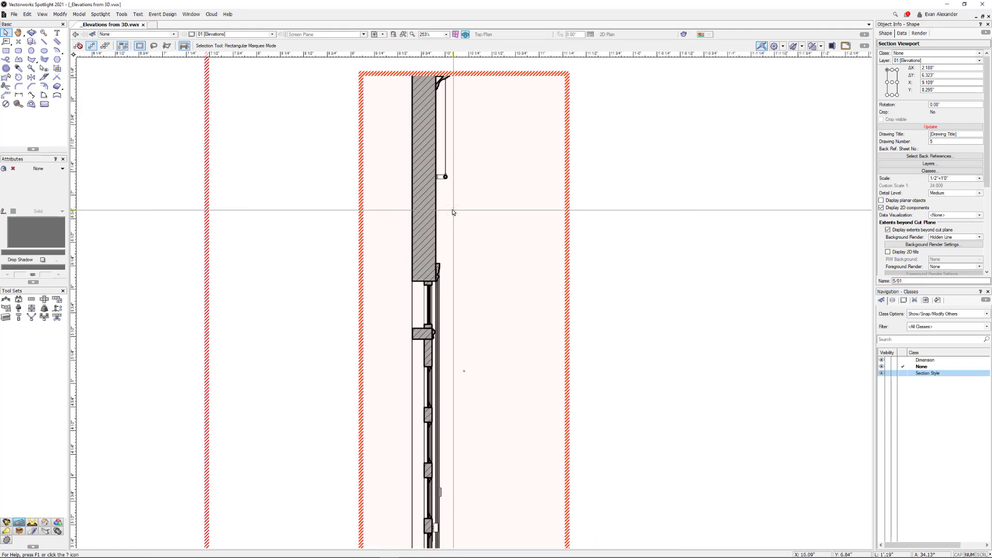
pyautogui.scroll(4, 452, 212)
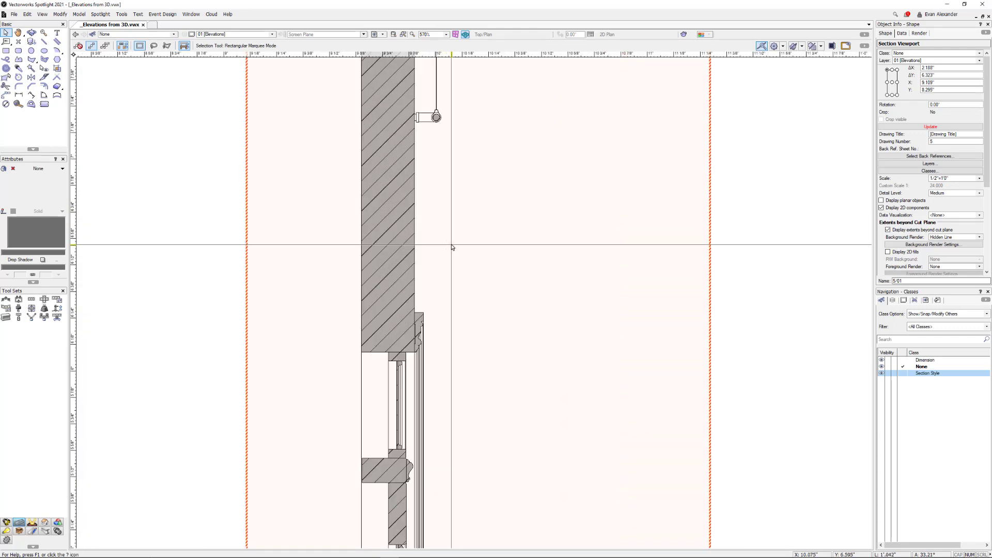
pyautogui.scroll(-2, 453, 248)
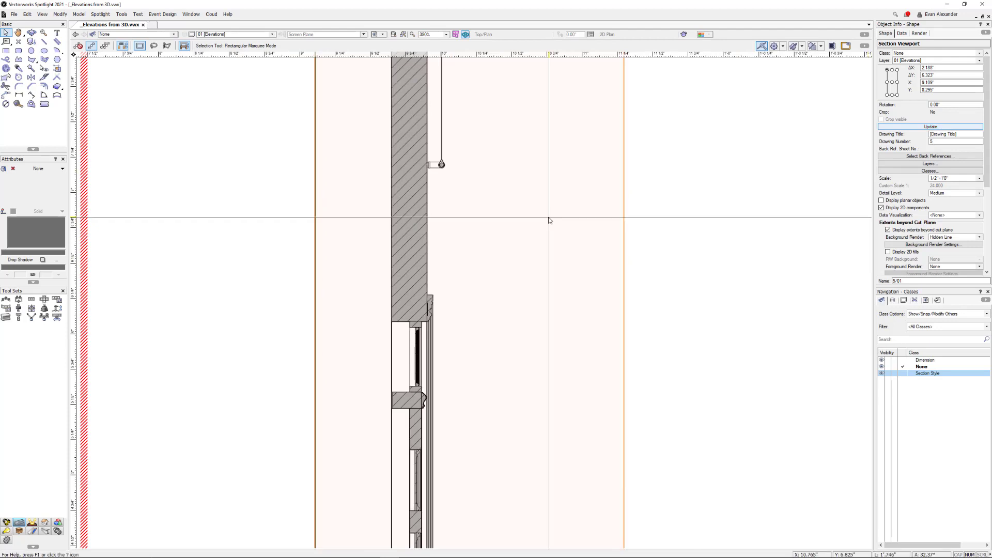
pyautogui.scroll(-1, 444, 362)
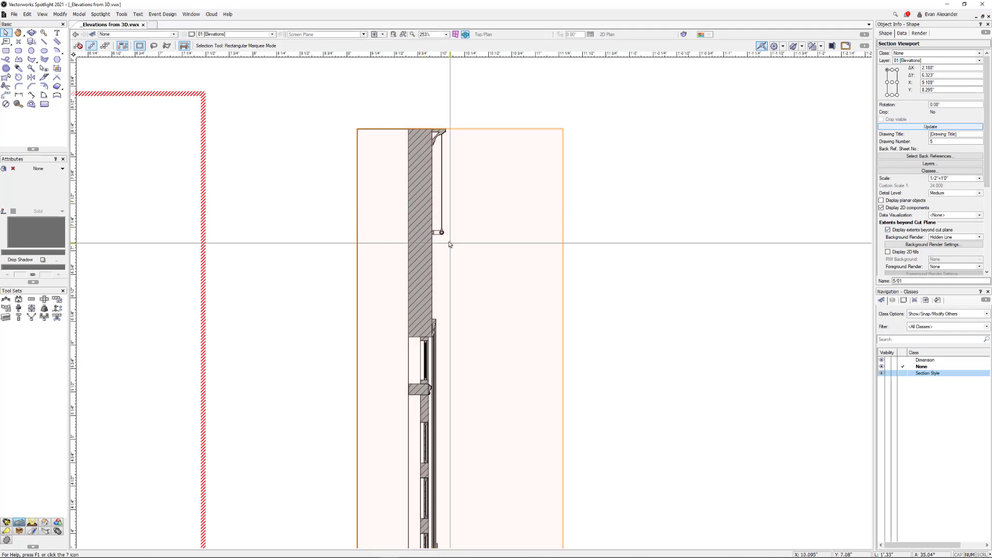
pyautogui.scroll(2, 450, 244)
pyautogui.scroll(-1, 449, 242)
pyautogui.scroll(-2, 416, 199)
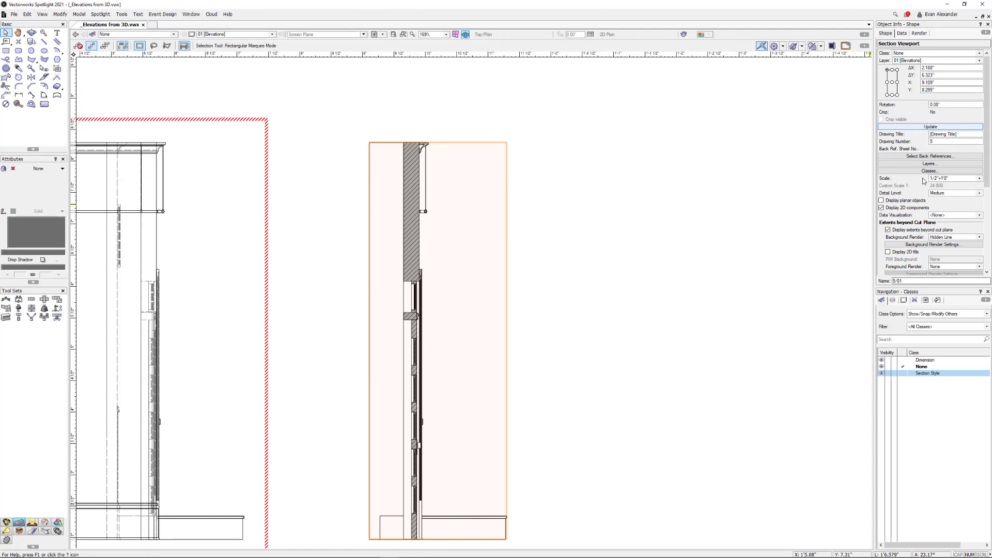
# Open the section viewport's advanced properties and review its length, height and depth extents options.
pyautogui.scroll(-5, 924, 181)
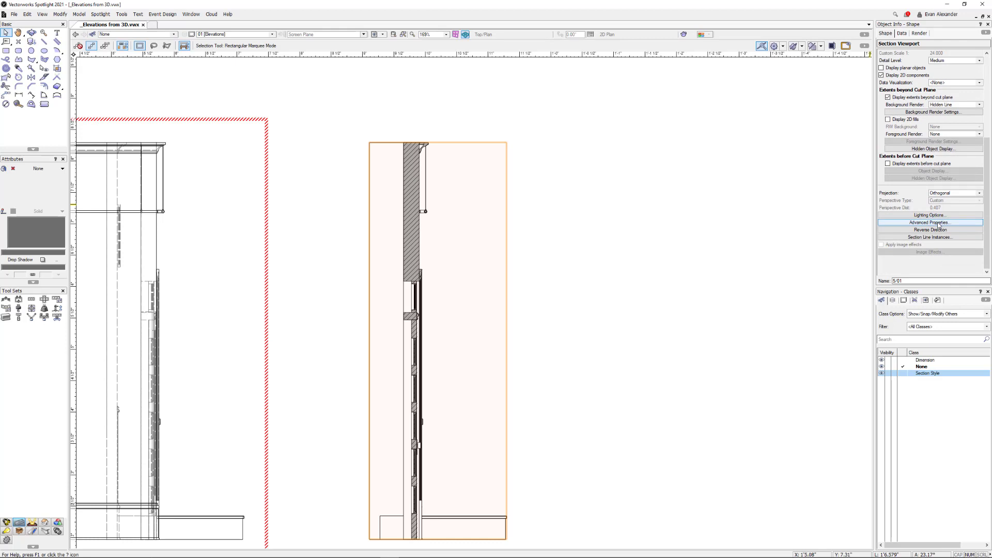
pyautogui.click(939, 223)
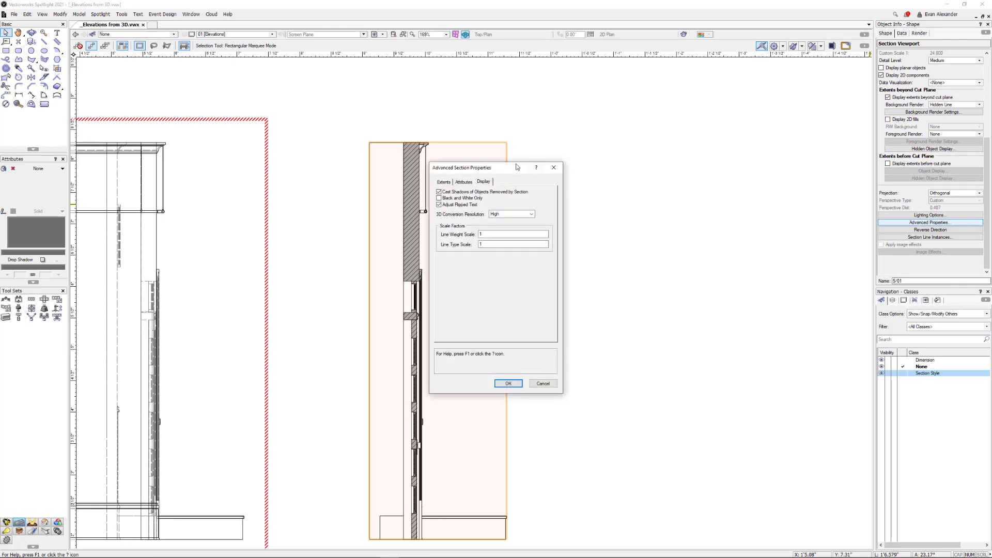
pyautogui.moveTo(490, 168); pyautogui.dragTo(611, 155)
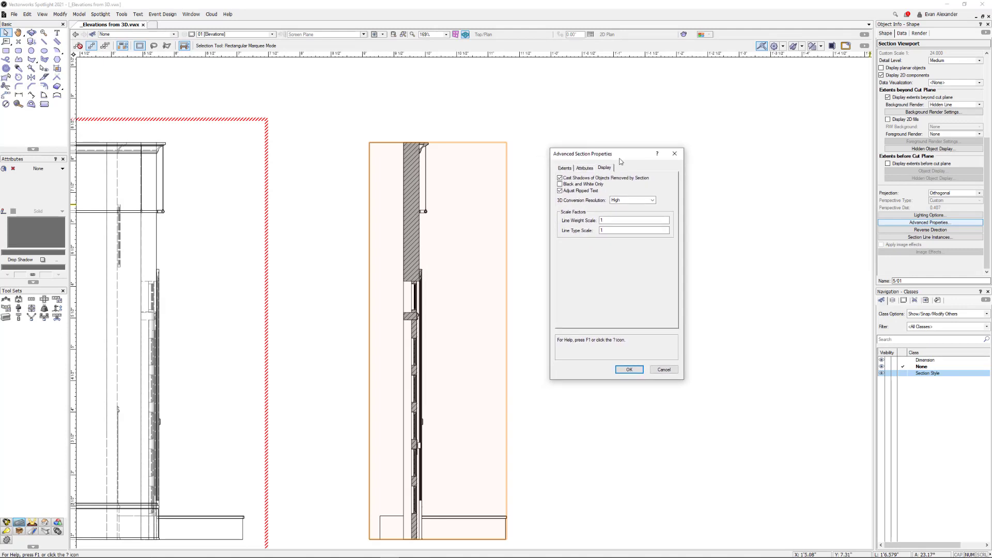
pyautogui.click(566, 169)
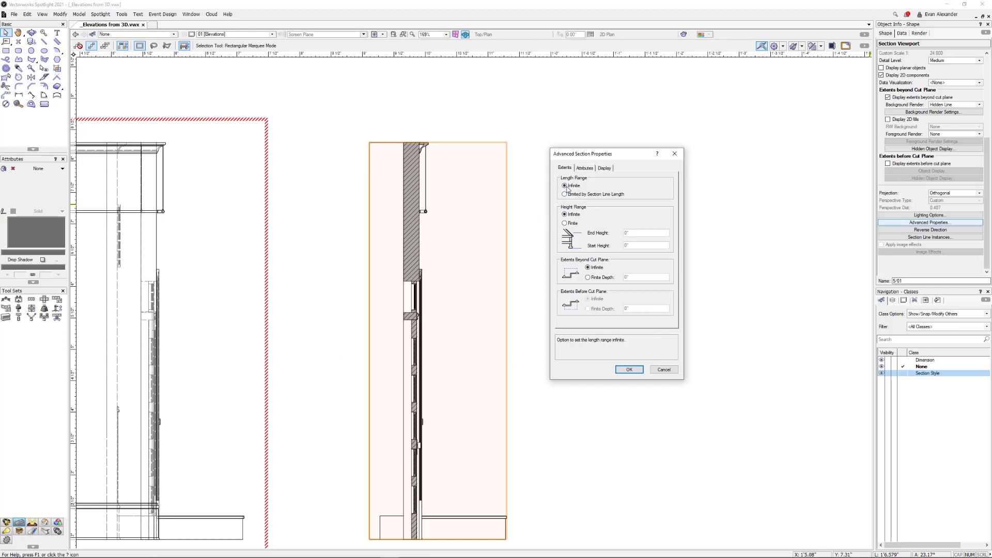
pyautogui.click(579, 195)
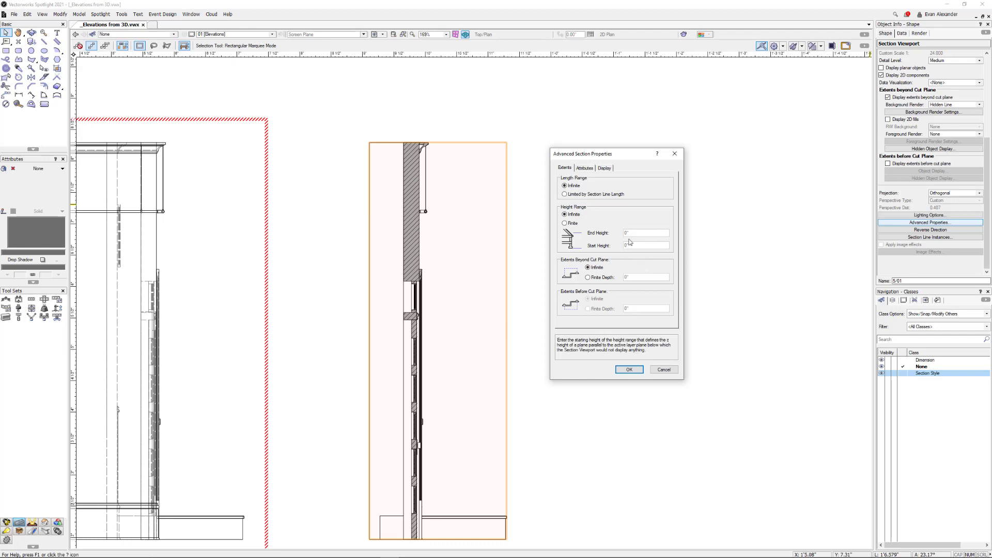
# Compare merged and separate cross sections in the cut plane attributes, keeping Separate Cross Sections with the Section Style attribute class.
pyautogui.click(586, 168)
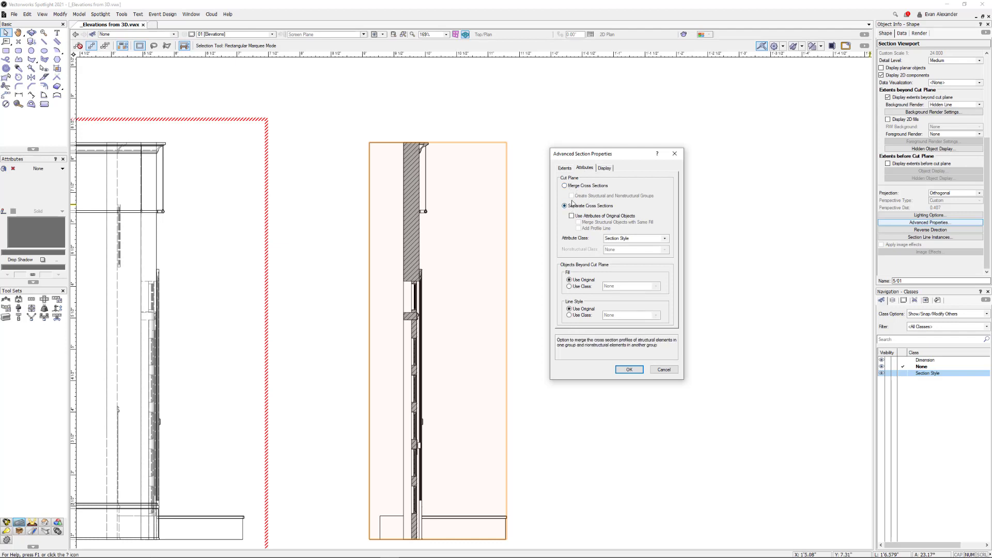
pyautogui.click(575, 186)
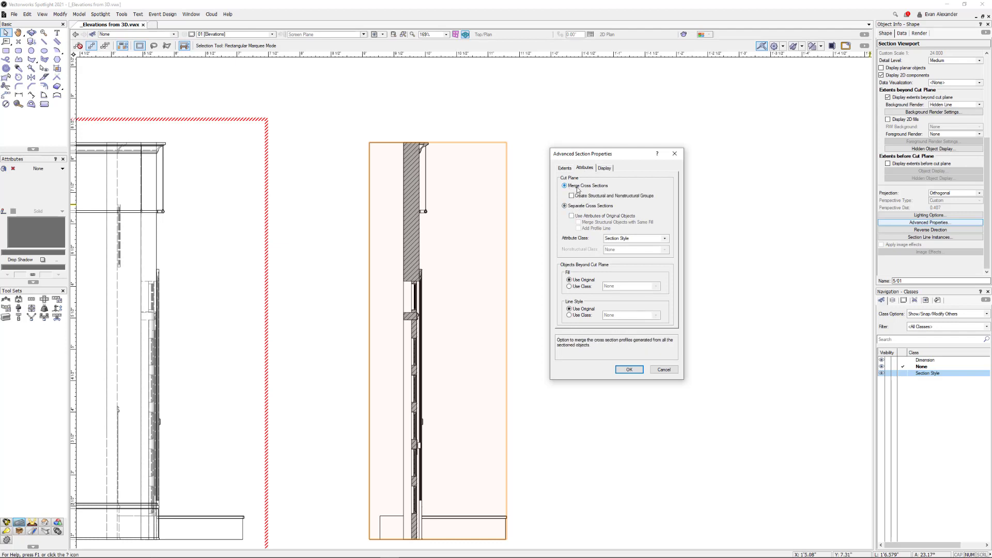
pyautogui.click(578, 206)
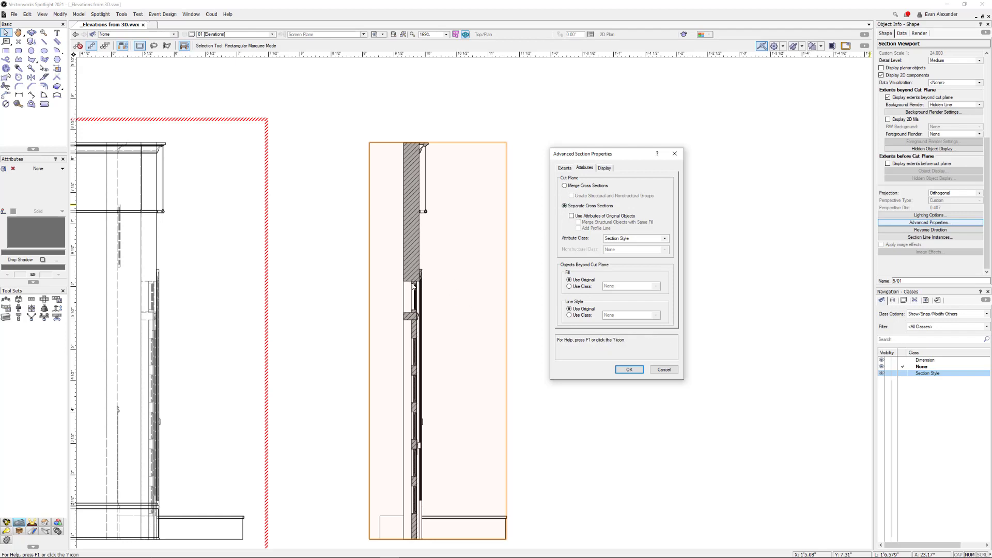
pyautogui.click(589, 187)
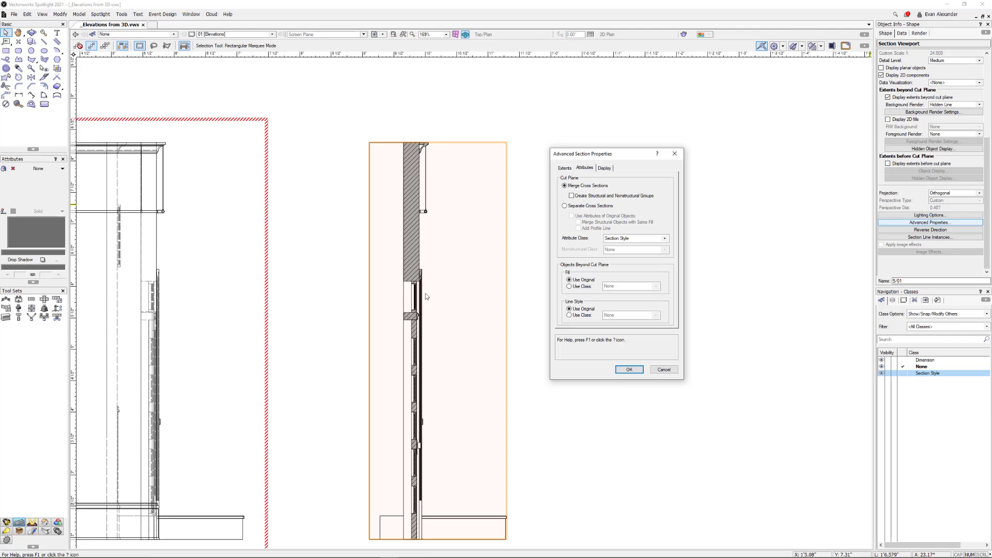
pyautogui.click(600, 208)
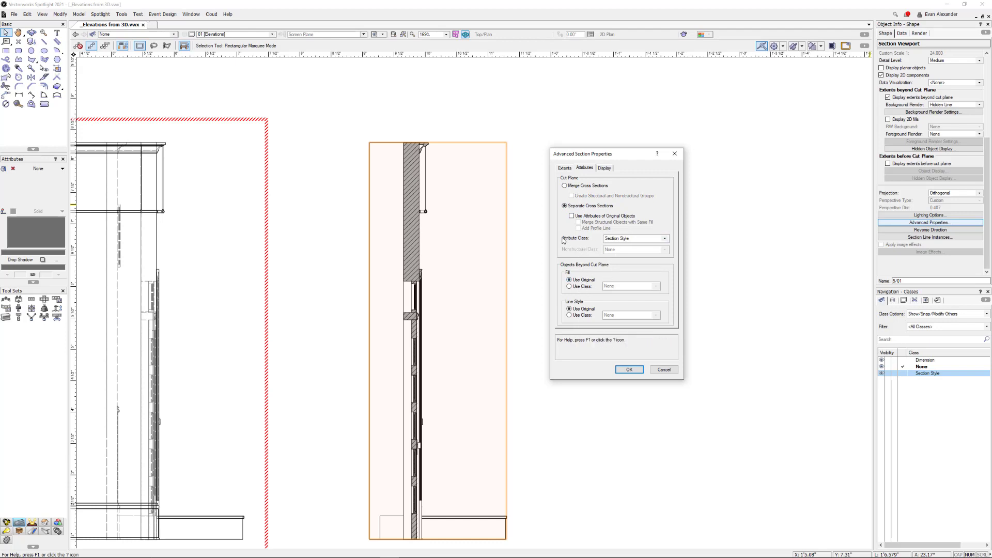
pyautogui.click(664, 239)
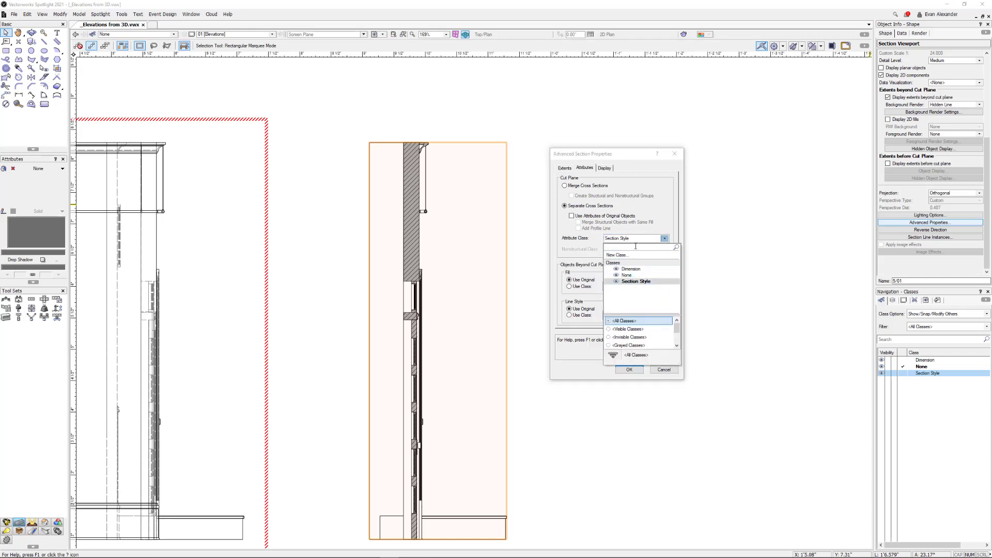
pyautogui.click(671, 213)
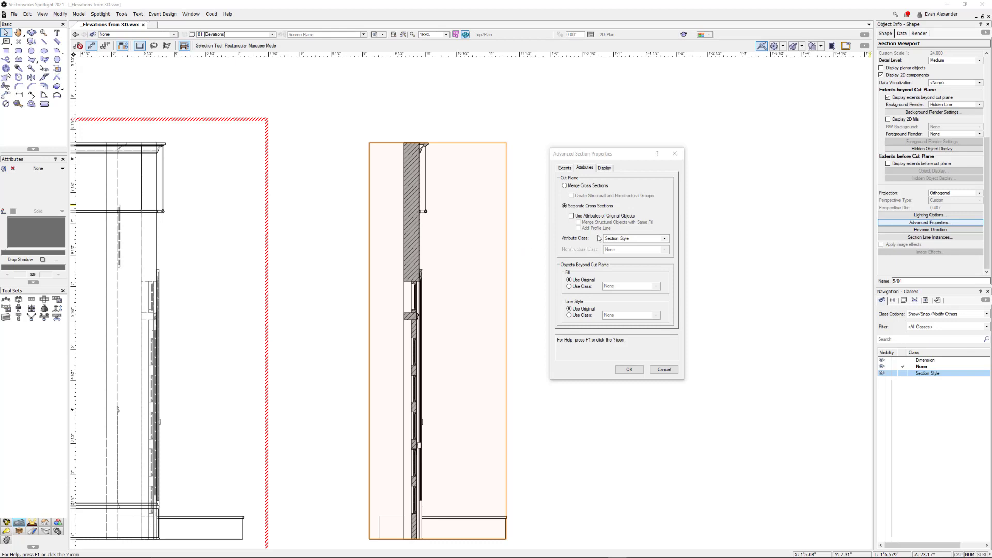
# Set the section's 3D conversion resolution to High and accept the advanced section properties.
pyautogui.click(606, 169)
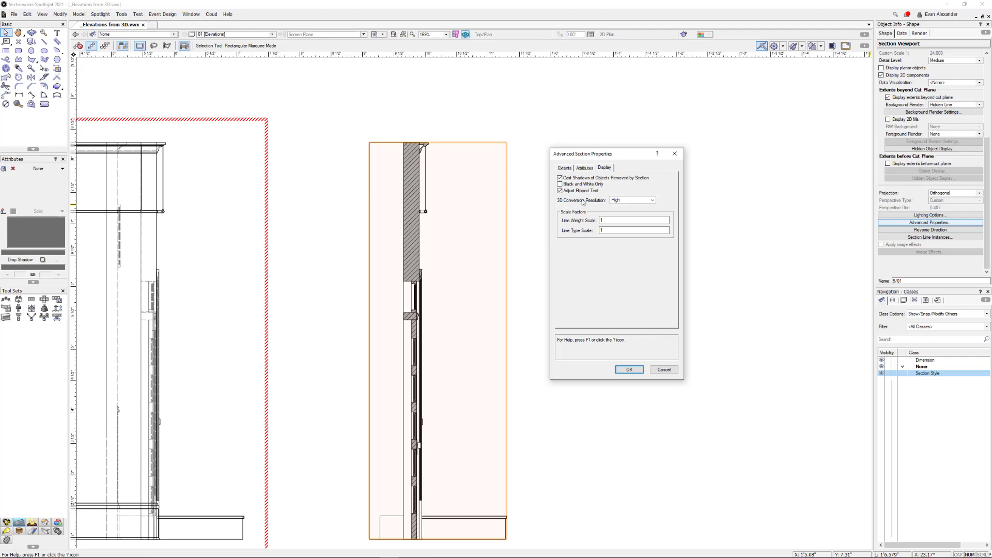
pyautogui.click(624, 201)
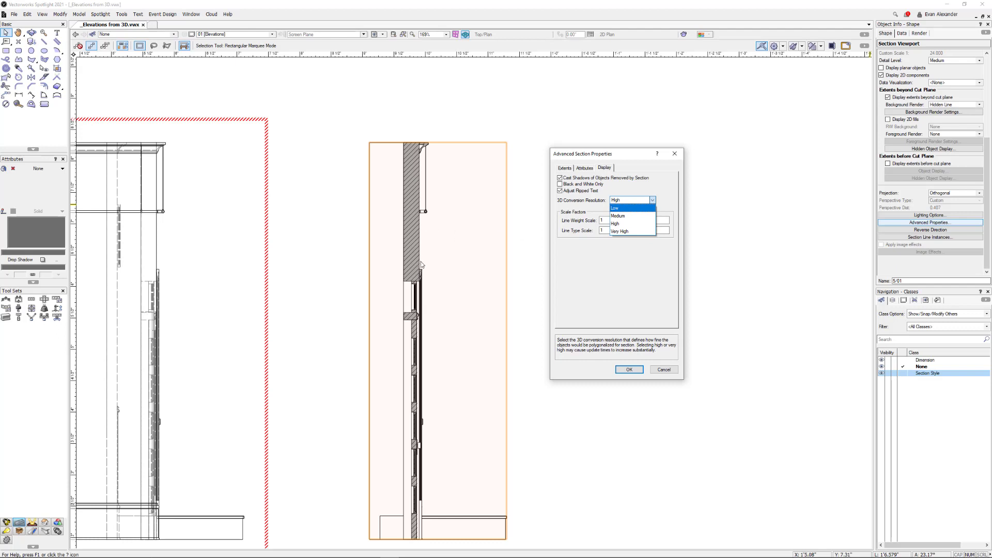
pyautogui.click(629, 224)
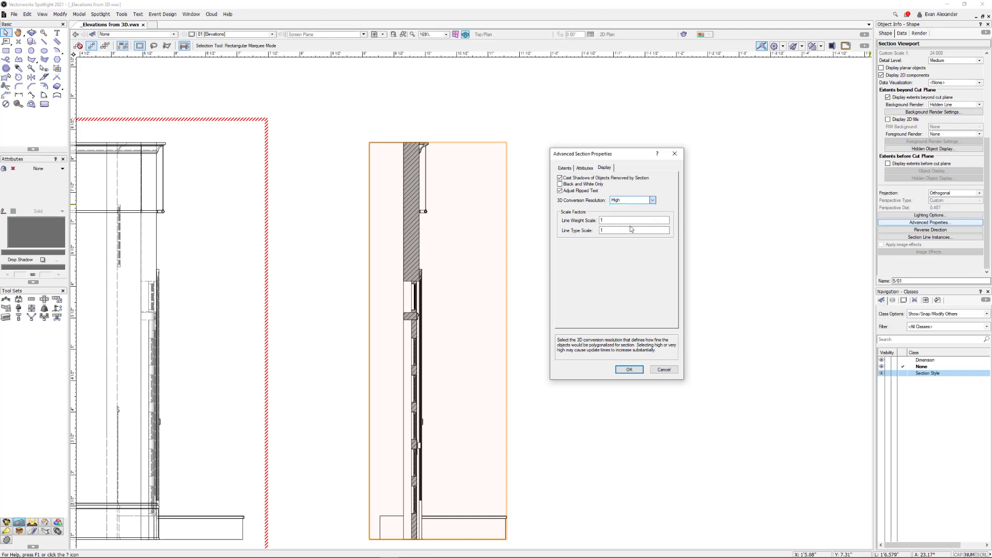
pyautogui.click(629, 369)
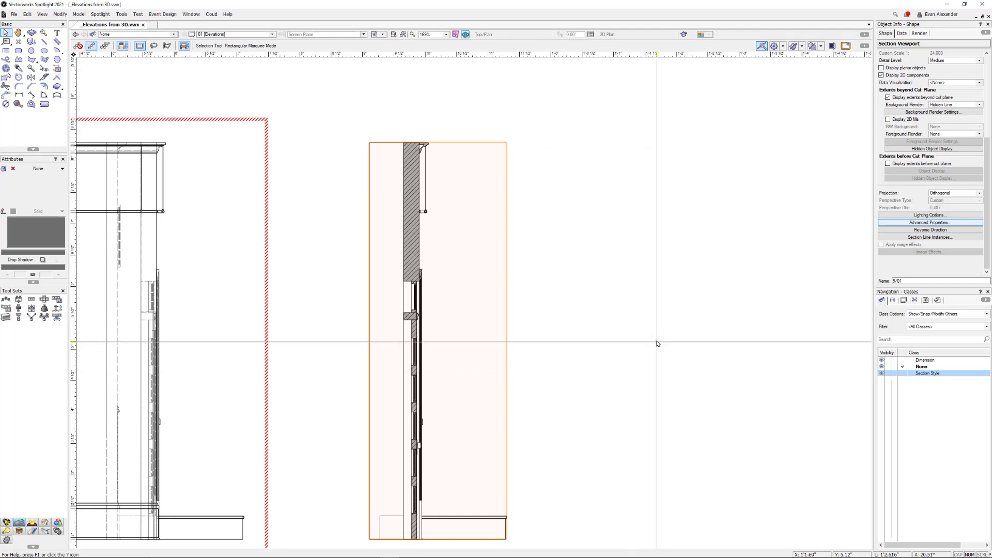
# Switch to the Scenery design layer and select the section line that cuts through the wider door.
pyautogui.scroll(-4, 657, 342)
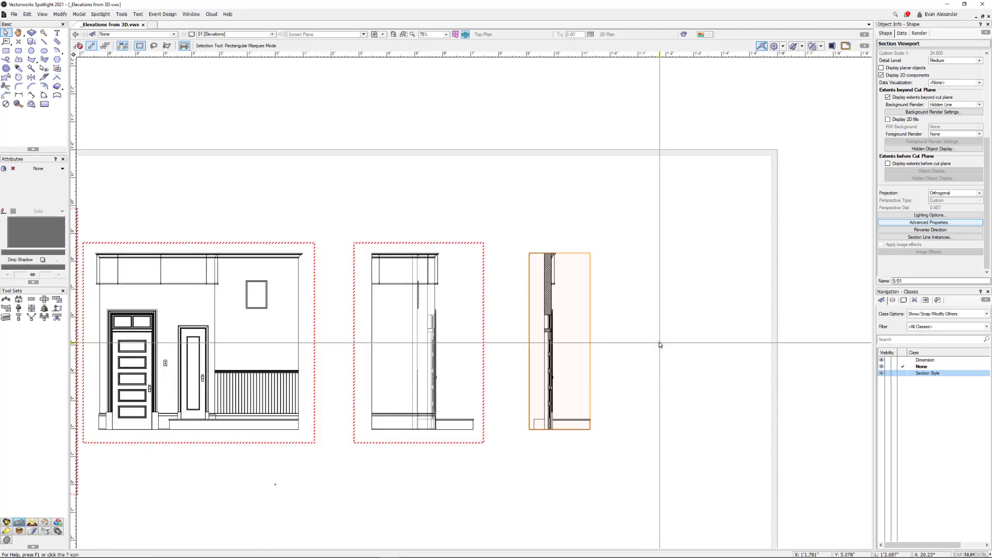
pyautogui.moveTo(609, 325); pyautogui.dragTo(626, 261, button='middle')
pyautogui.scroll(-2, 626, 261)
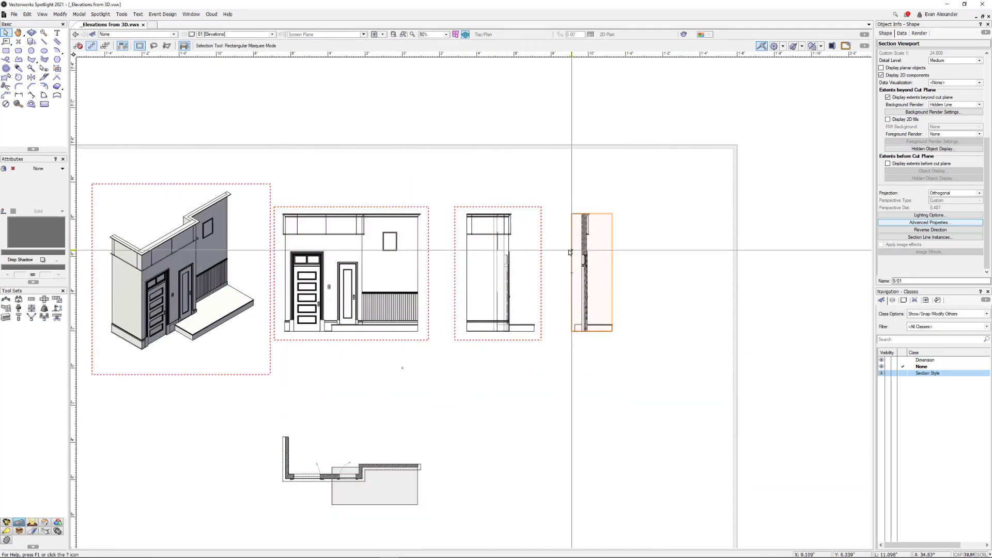
pyautogui.moveTo(600, 295); pyautogui.dragTo(630, 265, button='middle')
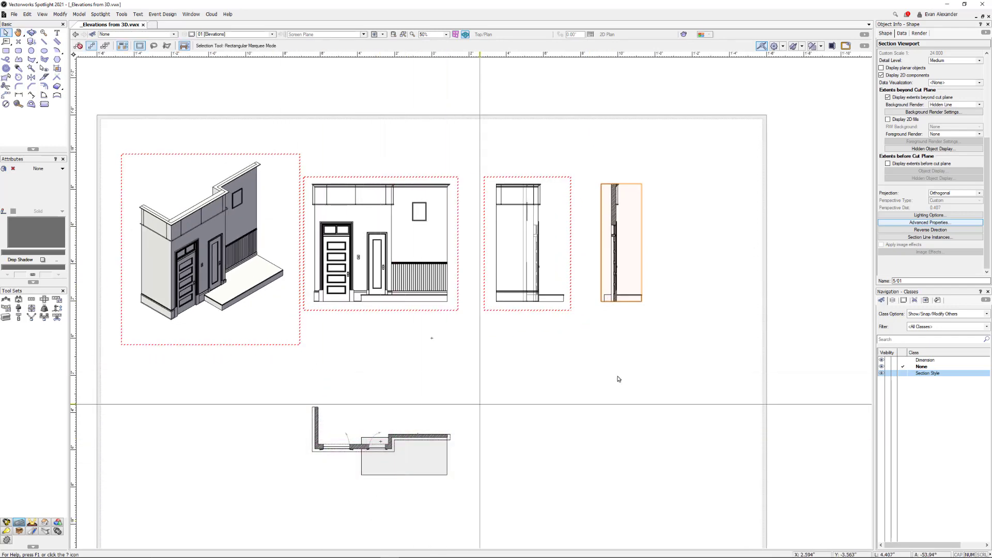
pyautogui.click(894, 302)
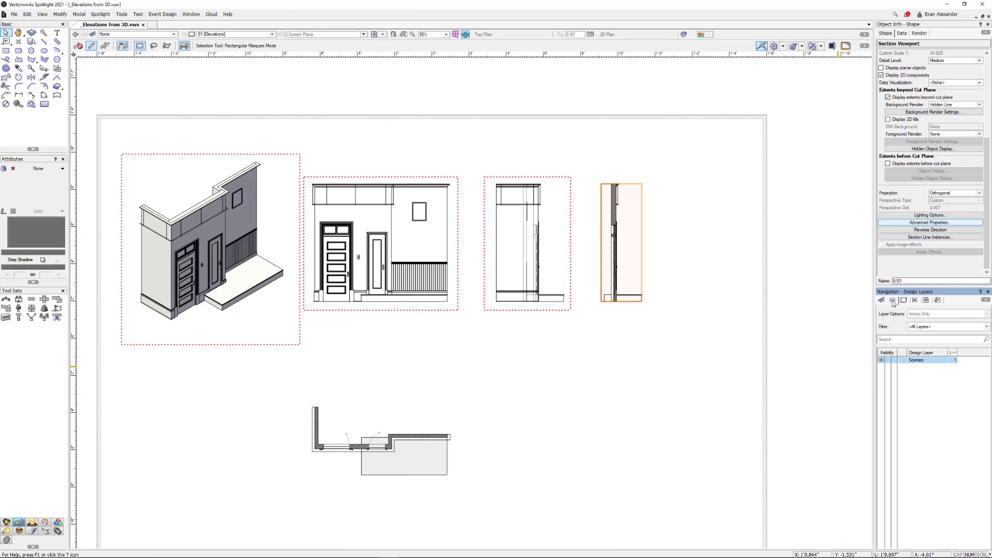
pyautogui.click(908, 363)
pyautogui.scroll(2, 417, 293)
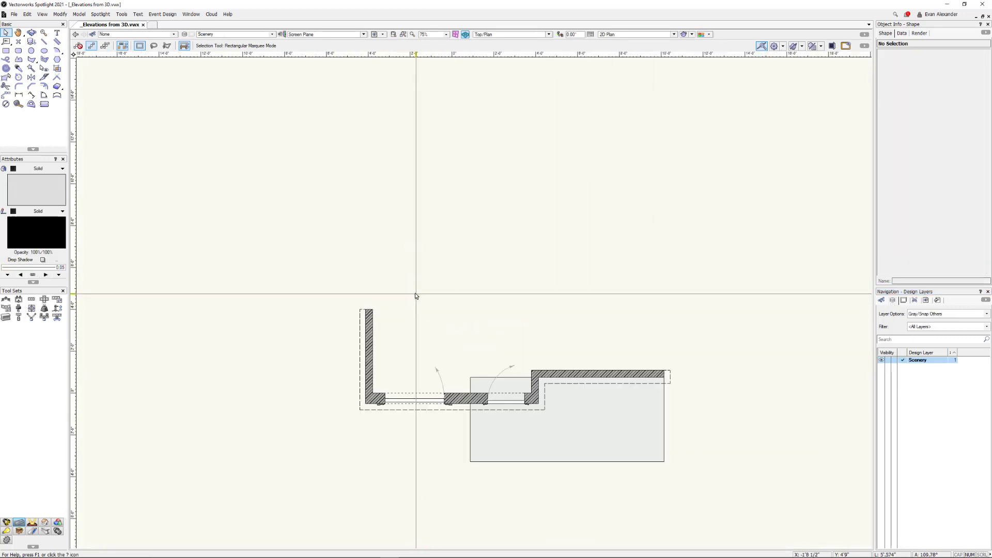
pyautogui.click(405, 218)
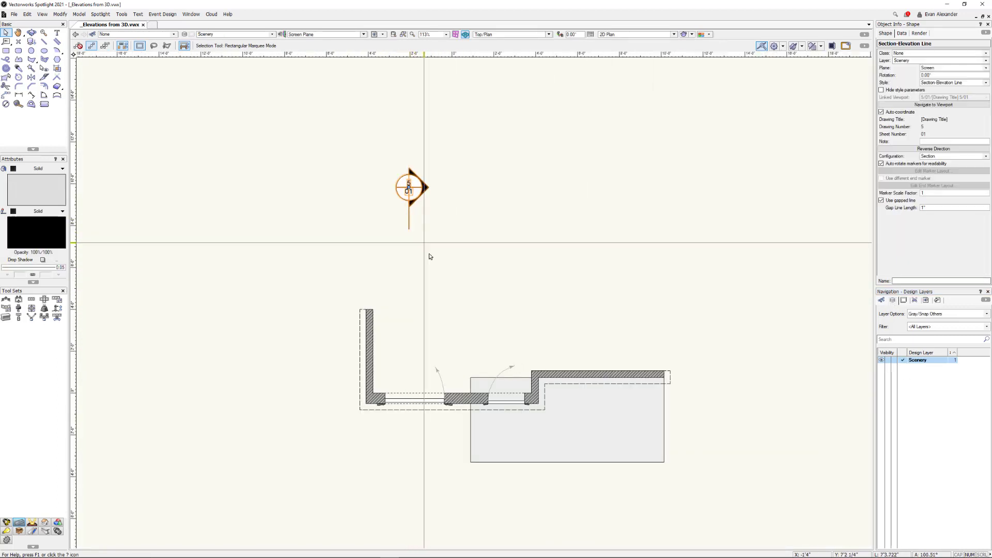
# Try to reposition the section line across the wider door opening, and undo the drag.
pyautogui.scroll(-2, 429, 259)
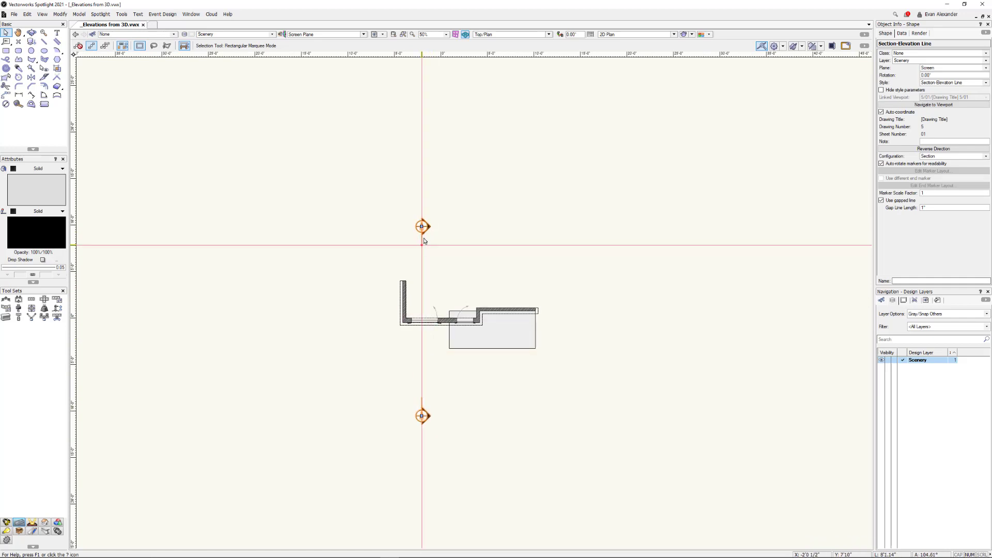
pyautogui.moveTo(422, 235)
pyautogui.mouseDown()
pyautogui.moveTo(440, 244)
pyautogui.moveTo(453, 235)
pyautogui.moveTo(422, 236)
pyautogui.mouseUp()
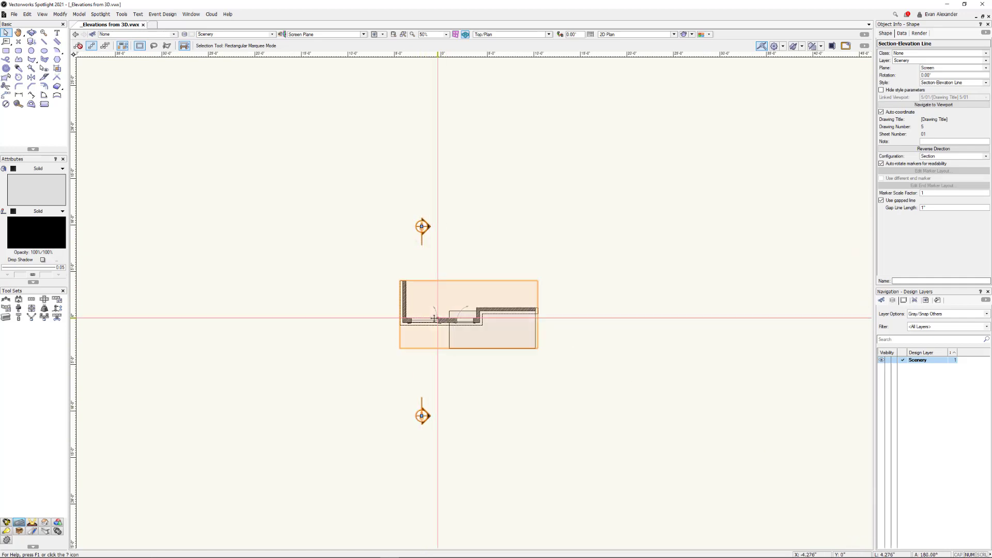
pyautogui.scroll(4, 434, 318)
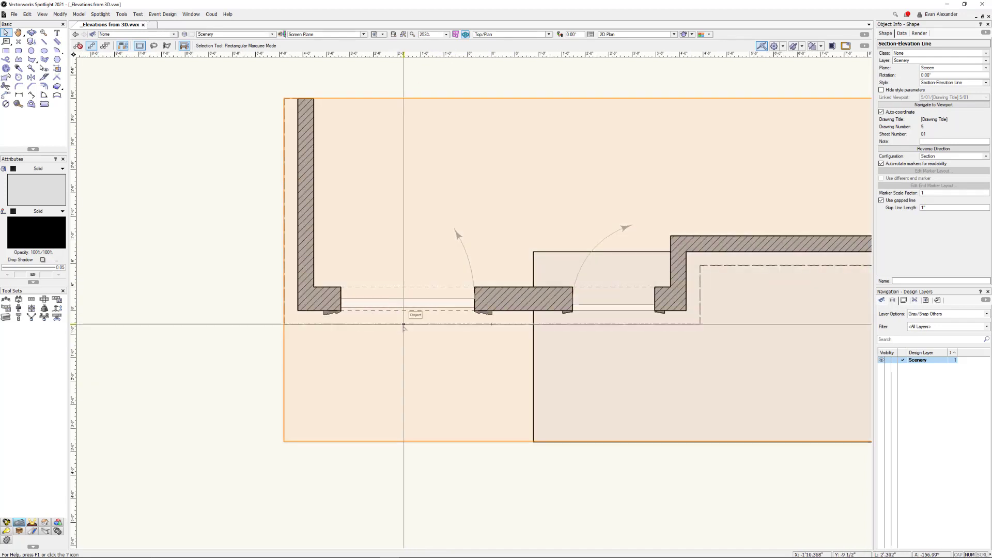
pyautogui.scroll(-2, 409, 326)
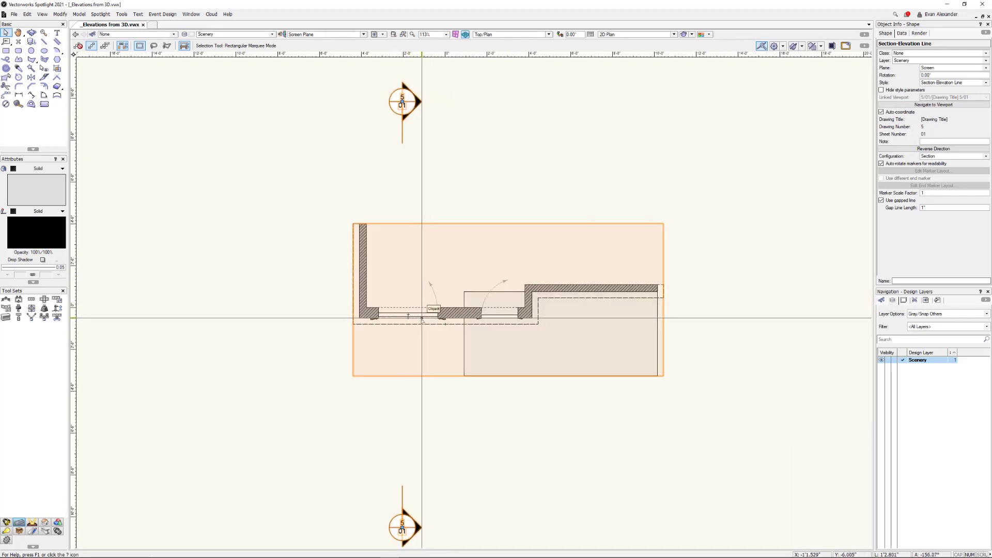
pyautogui.scroll(-1, 417, 280)
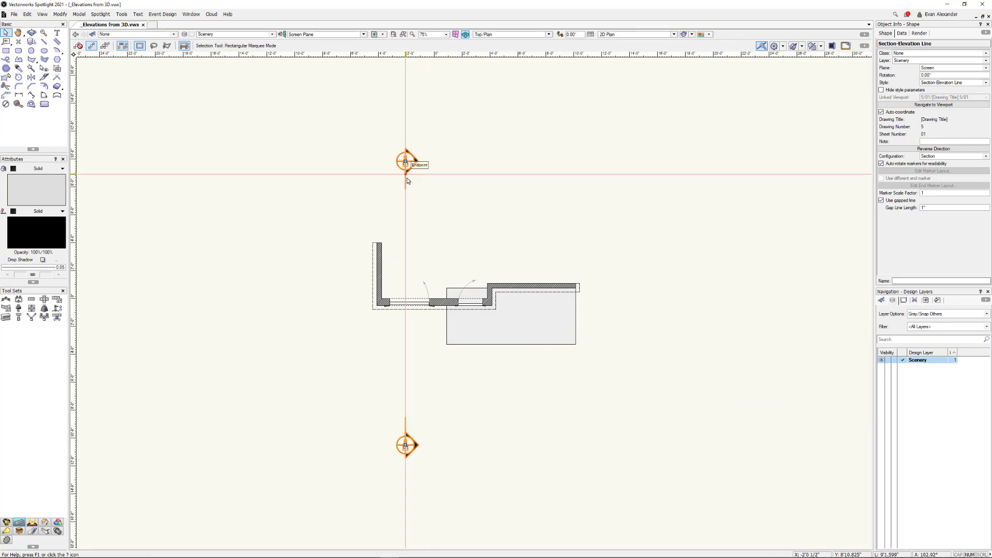
pyautogui.moveTo(412, 176)
pyautogui.mouseDown()
pyautogui.moveTo(466, 177)
pyautogui.moveTo(411, 177)
pyautogui.mouseUp()
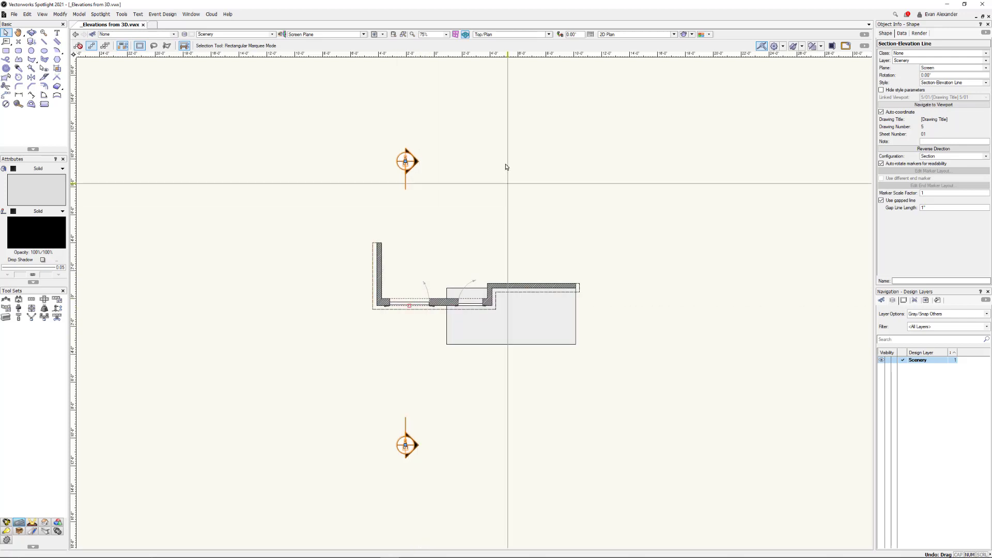
# Examine in Top view where the section line crosses the wider door's 3D geometry, and return to Top/Plan.
pyautogui.click(505, 34)
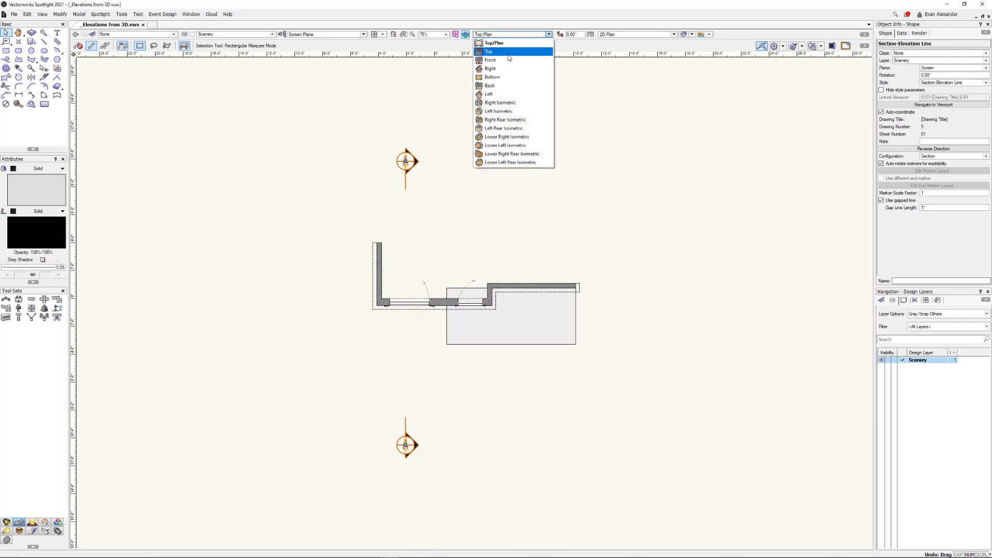
pyautogui.click(509, 52)
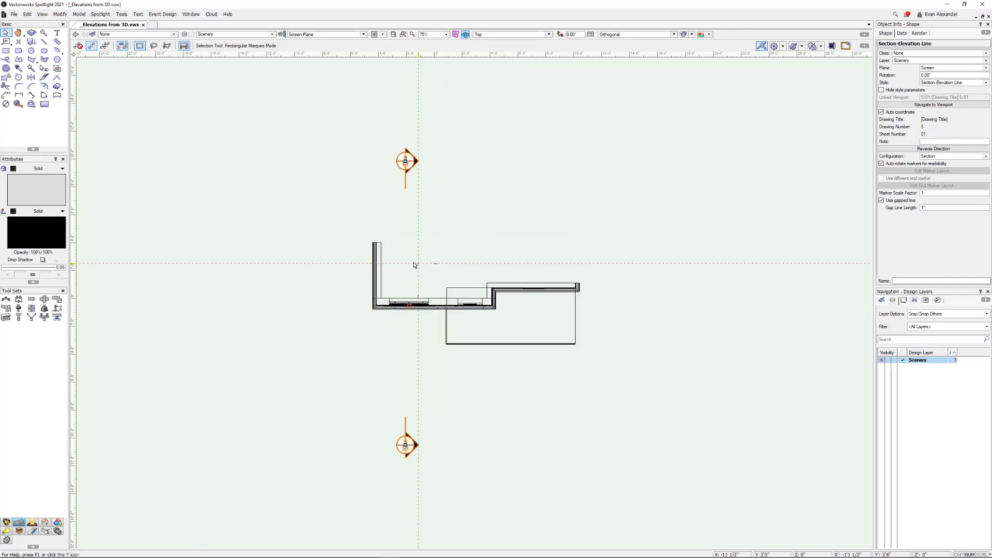
pyautogui.scroll(4, 404, 311)
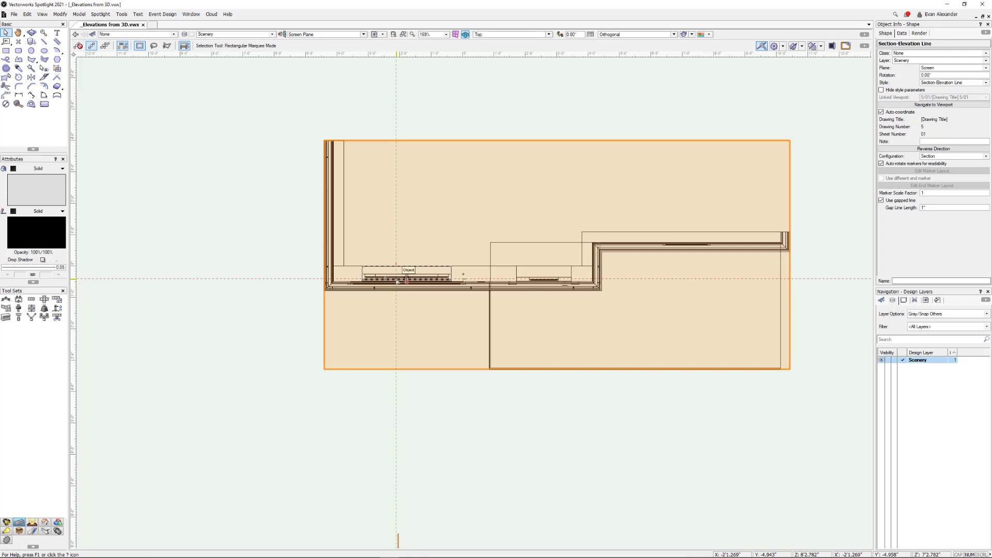
pyautogui.scroll(-2, 397, 281)
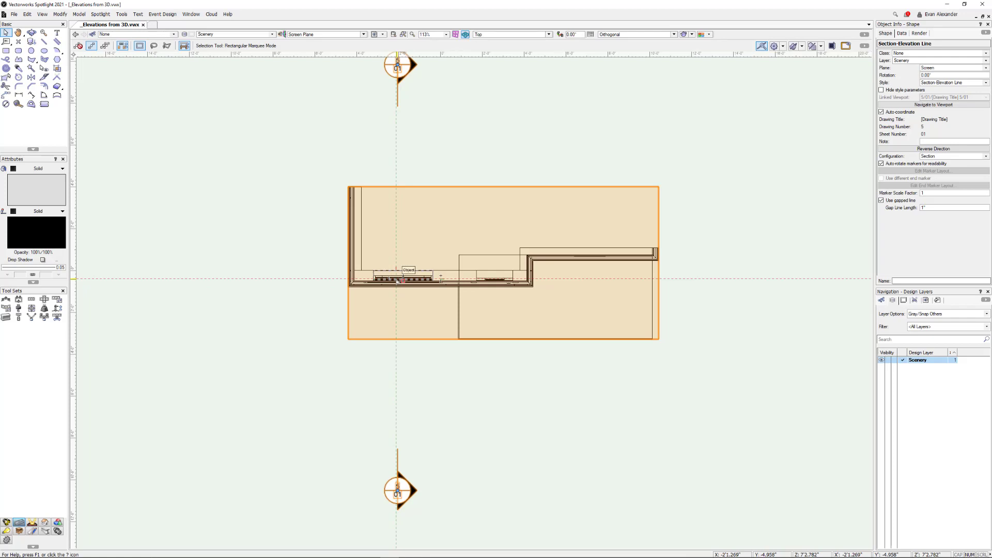
pyautogui.scroll(-2, 400, 288)
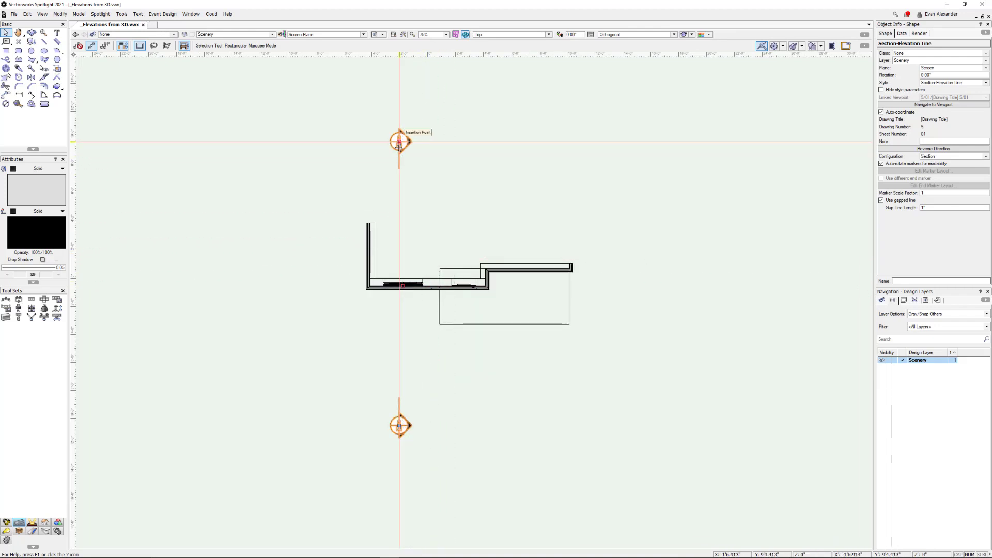
pyautogui.scroll(6, 407, 304)
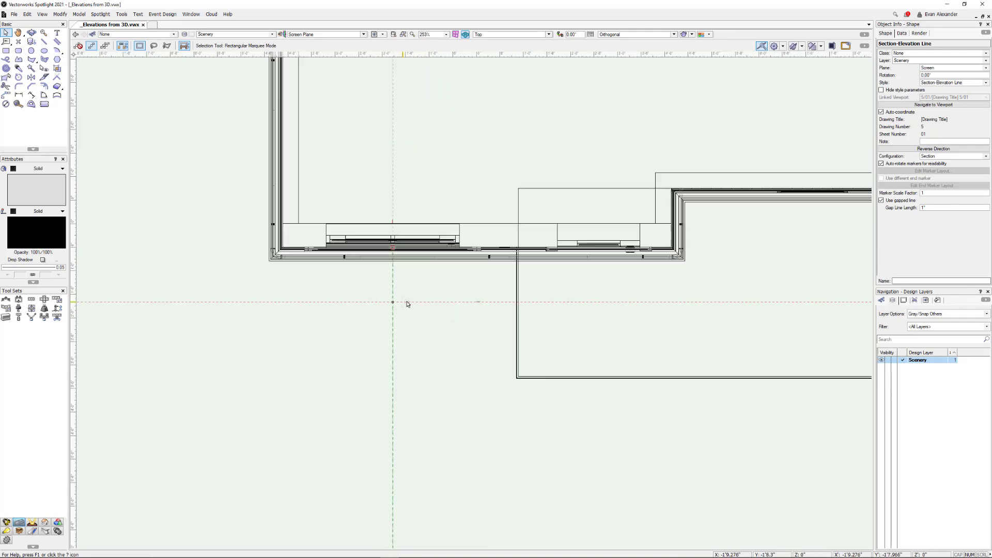
pyautogui.scroll(-4, 408, 305)
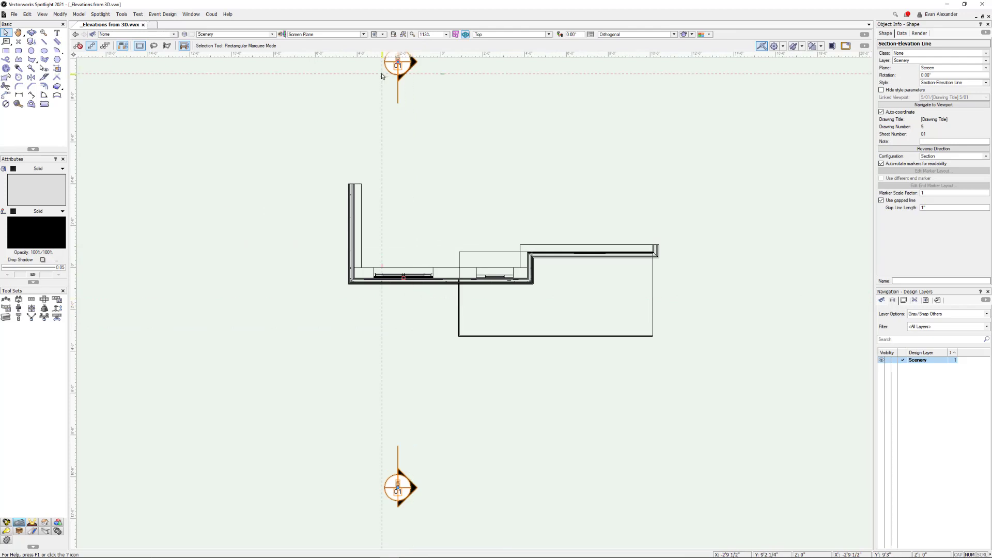
pyautogui.click(517, 34)
pyautogui.click(513, 45)
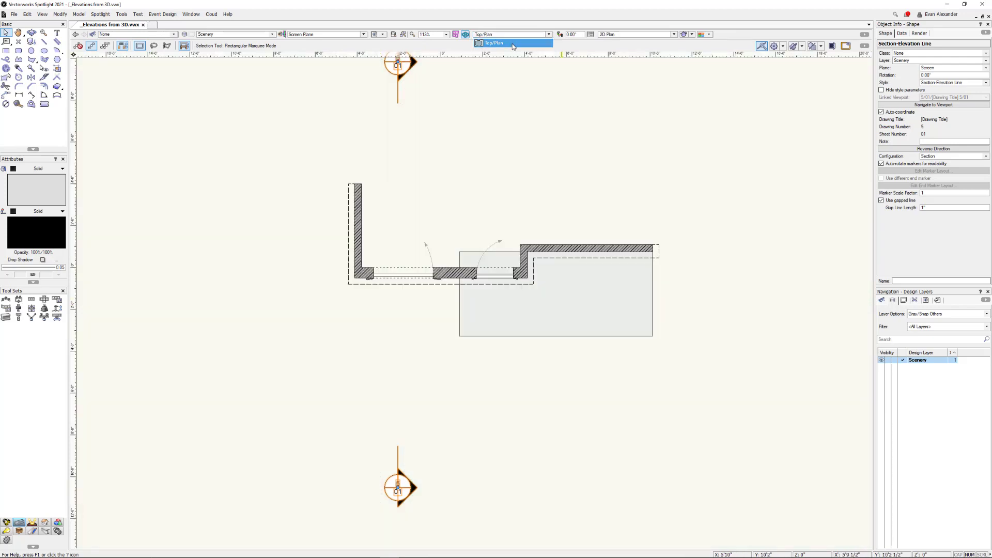
# Return to the 01 Elevations sheet layer and update all viewports.
pyautogui.scroll(-4, 407, 348)
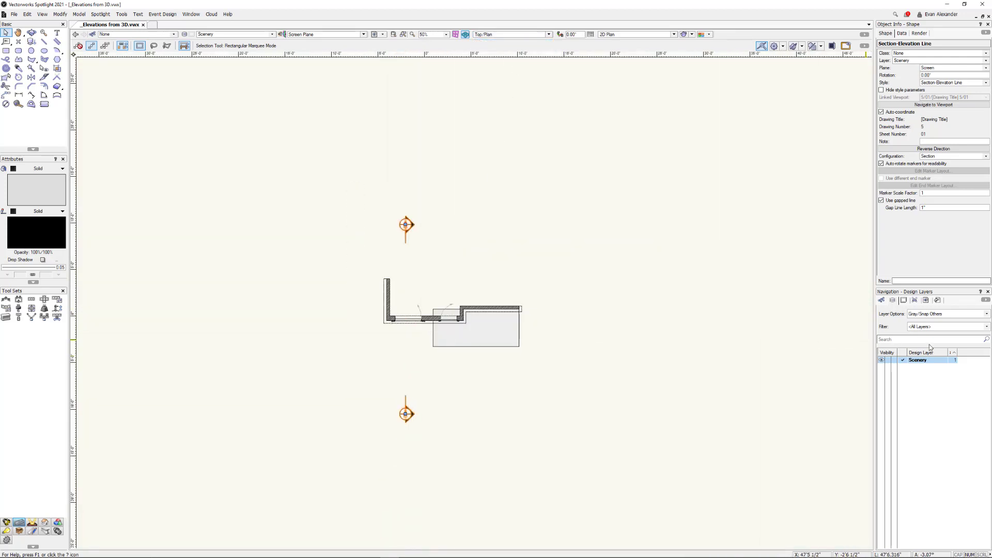
pyautogui.click(905, 301)
pyautogui.click(888, 347)
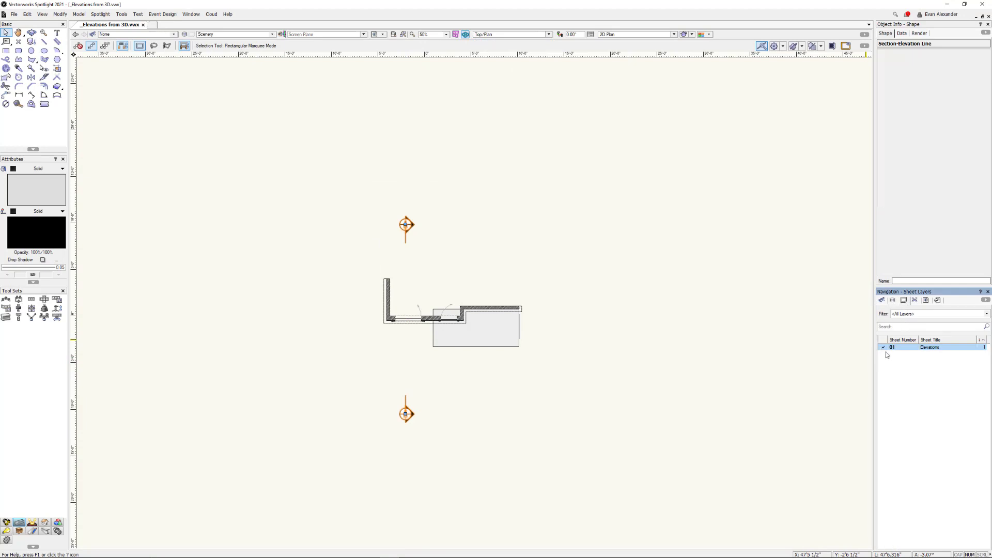
pyautogui.click(42, 13)
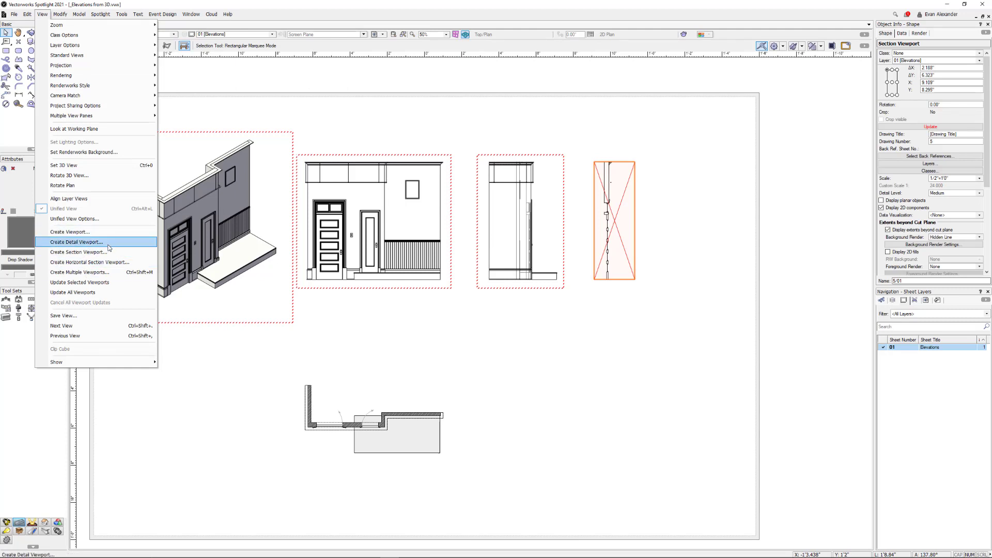
pyautogui.click(95, 293)
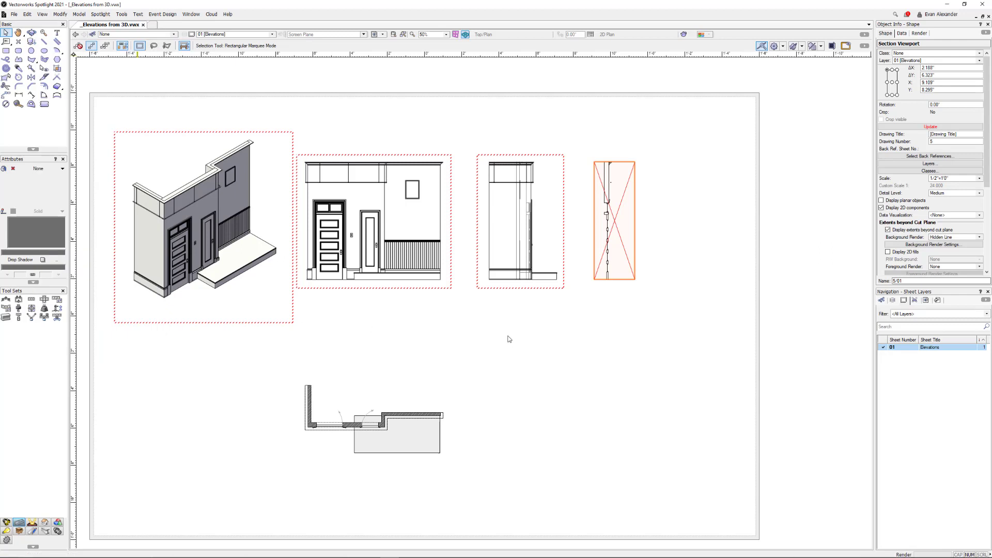